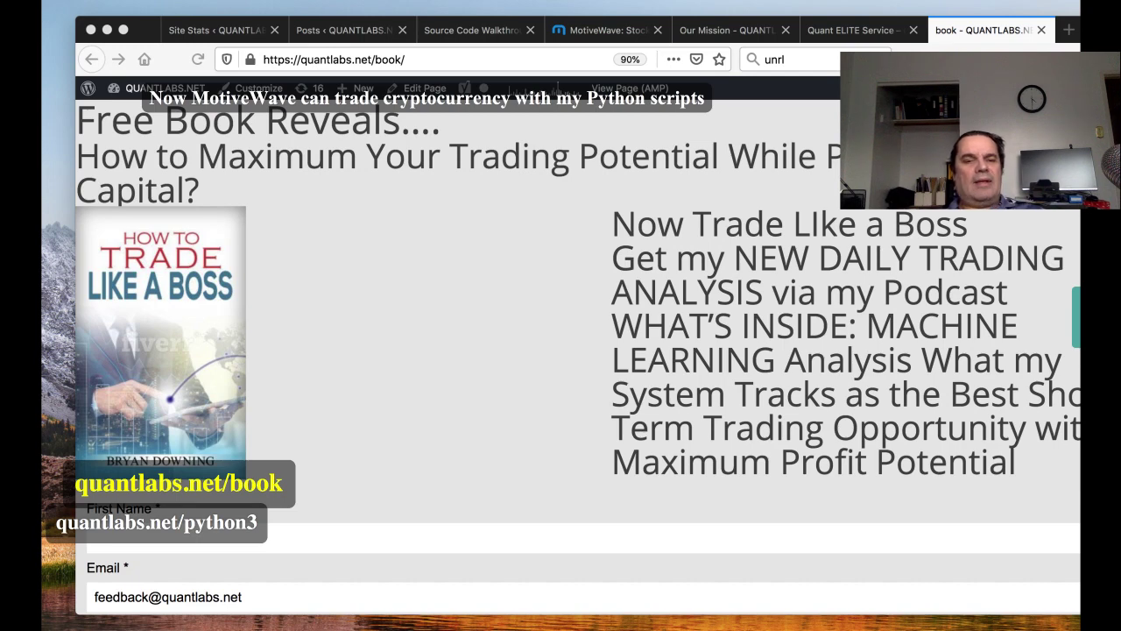
- Switch to the Quant ELITE Service product tab after a brief look at the QuantLabs.net mission page
scroll(578, 351, "down", 2)
scroll(579, 350, "up", 2)
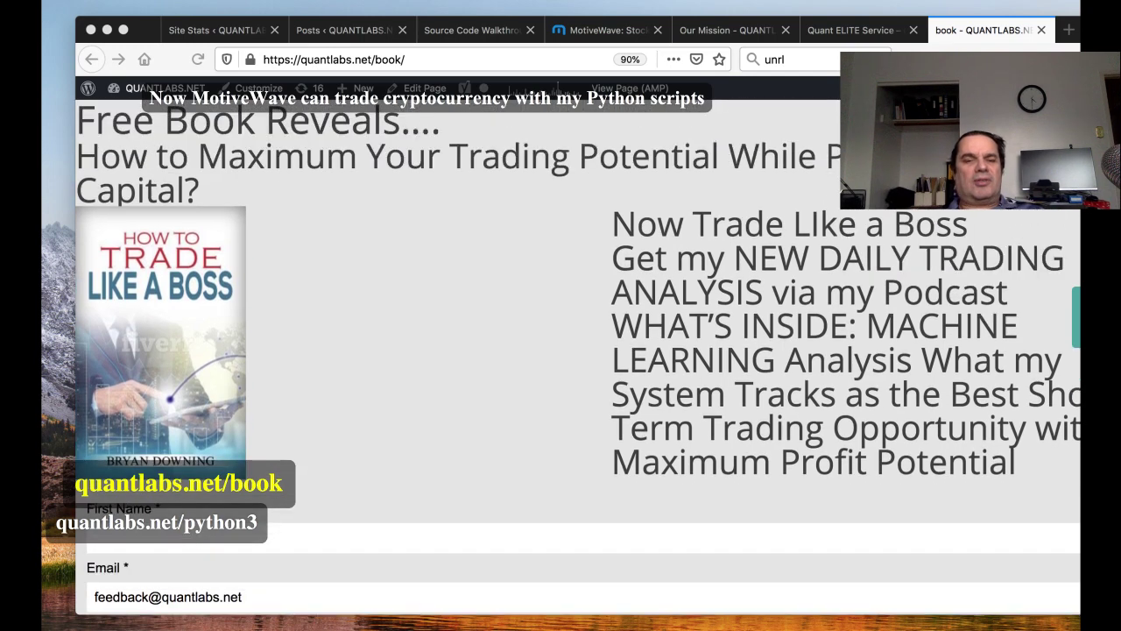
scroll(578, 350, "down", 2)
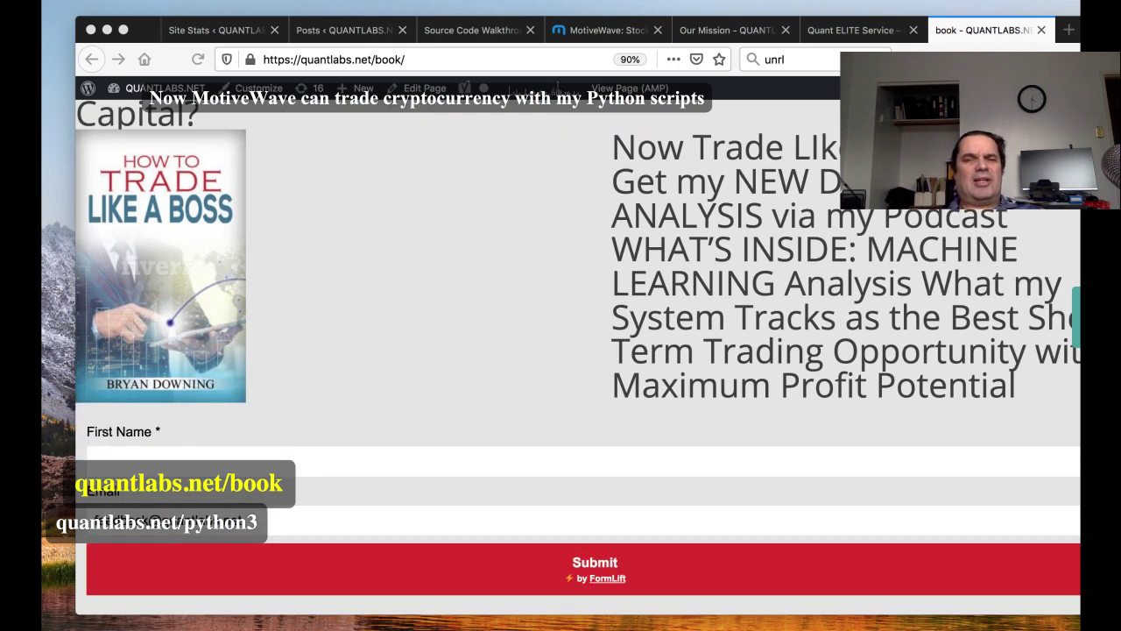
scroll(578, 351, "up", 2)
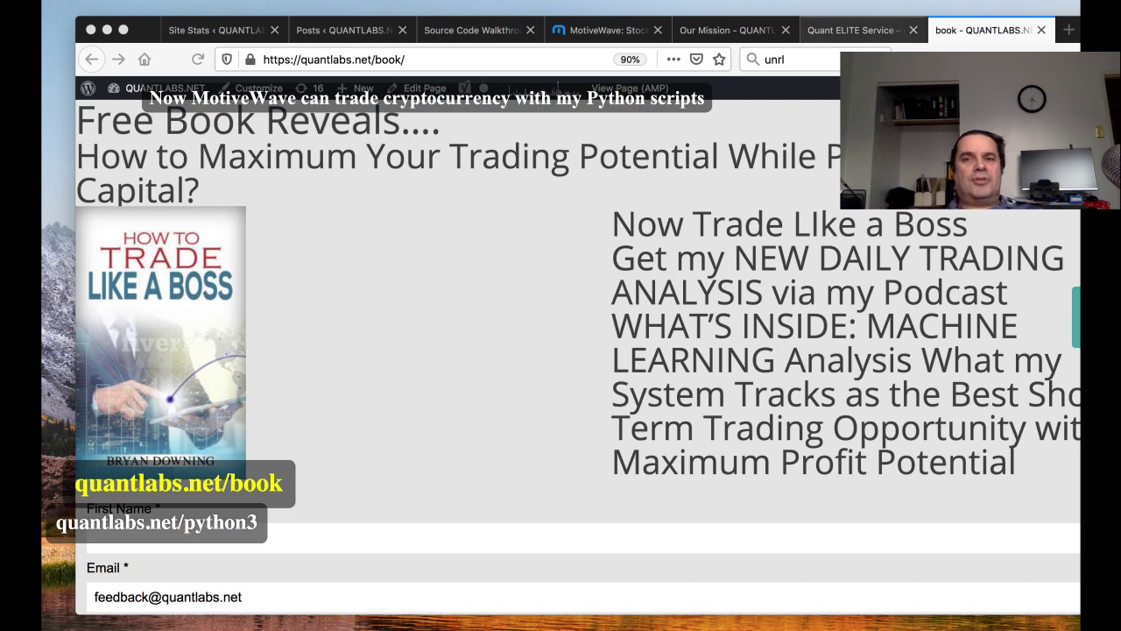
left_click(855, 33)
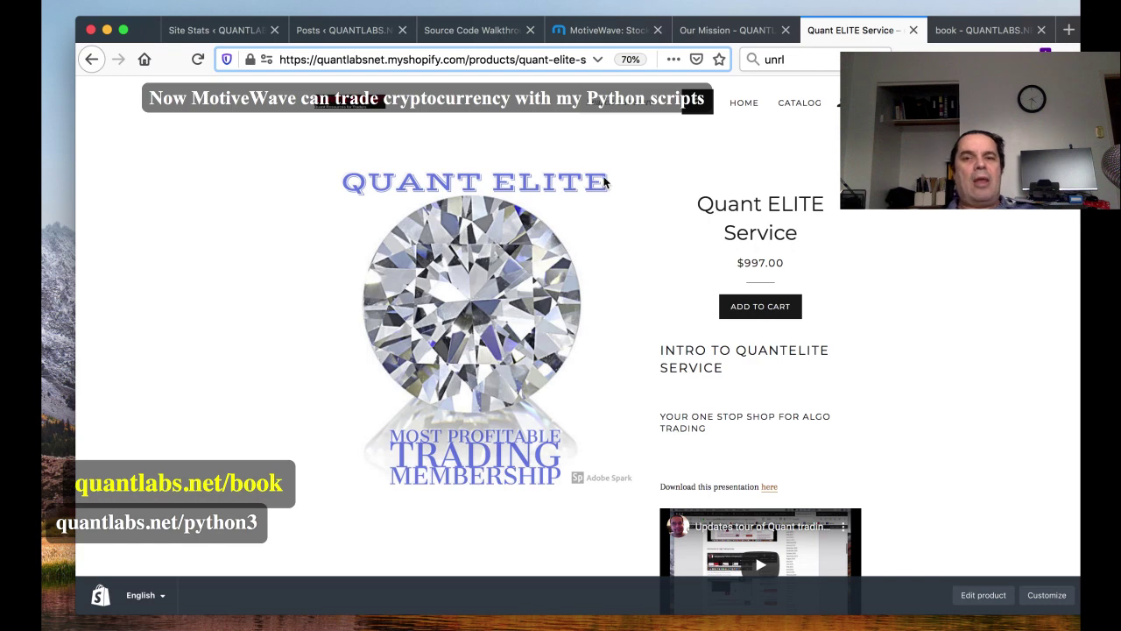
left_click(728, 30)
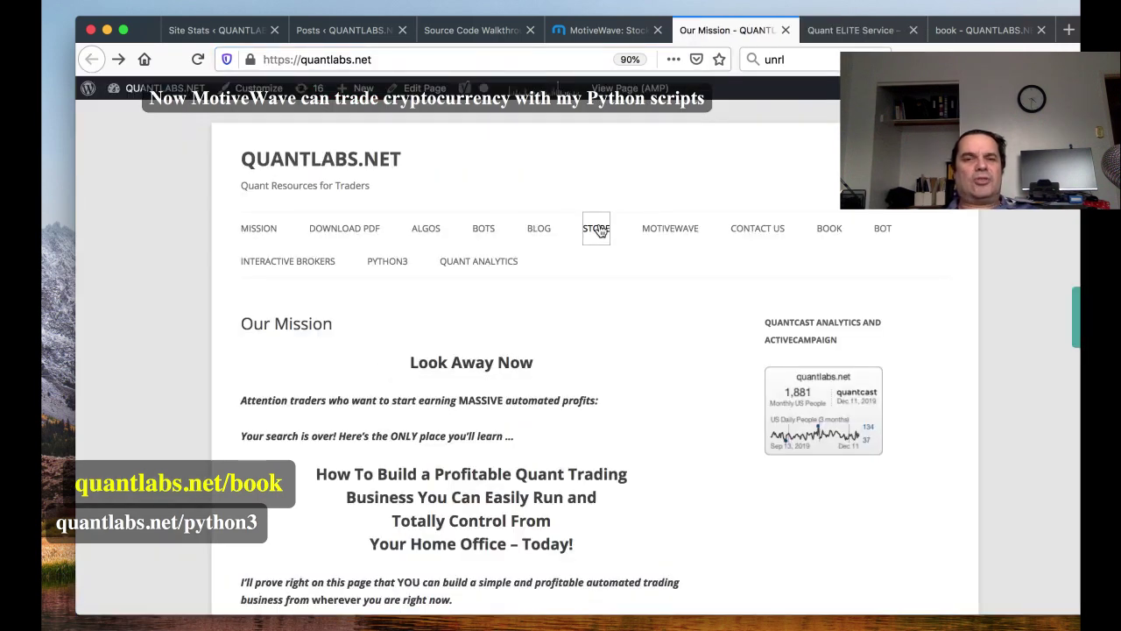
left_click(834, 30)
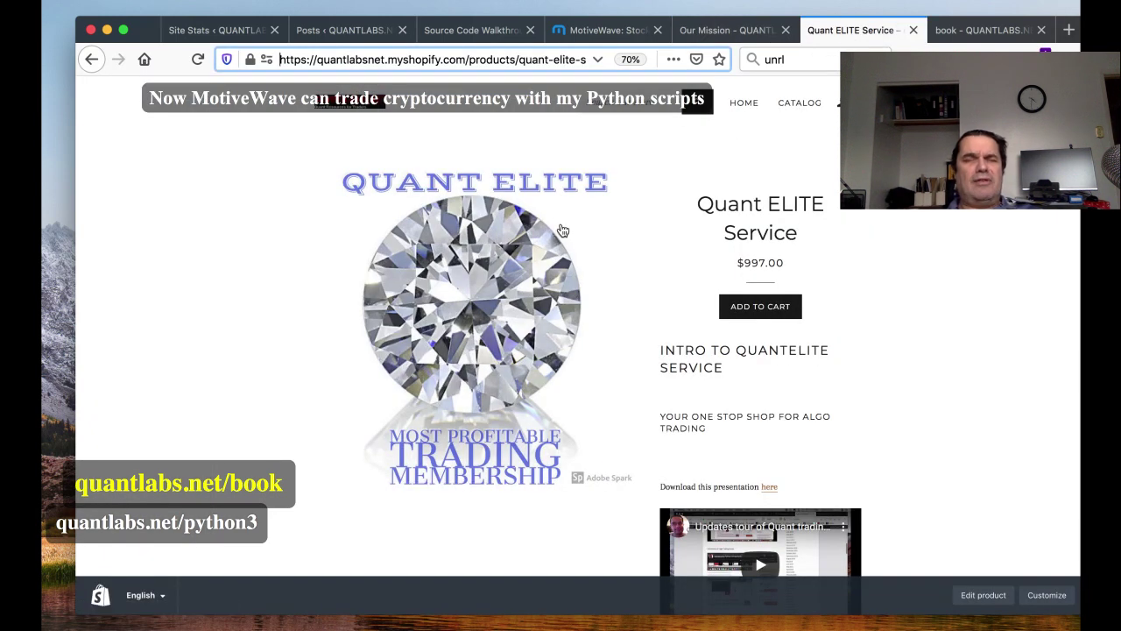
- Scroll through the product page and highlight the $997.00 membership price
scroll(553, 199, "down", 1)
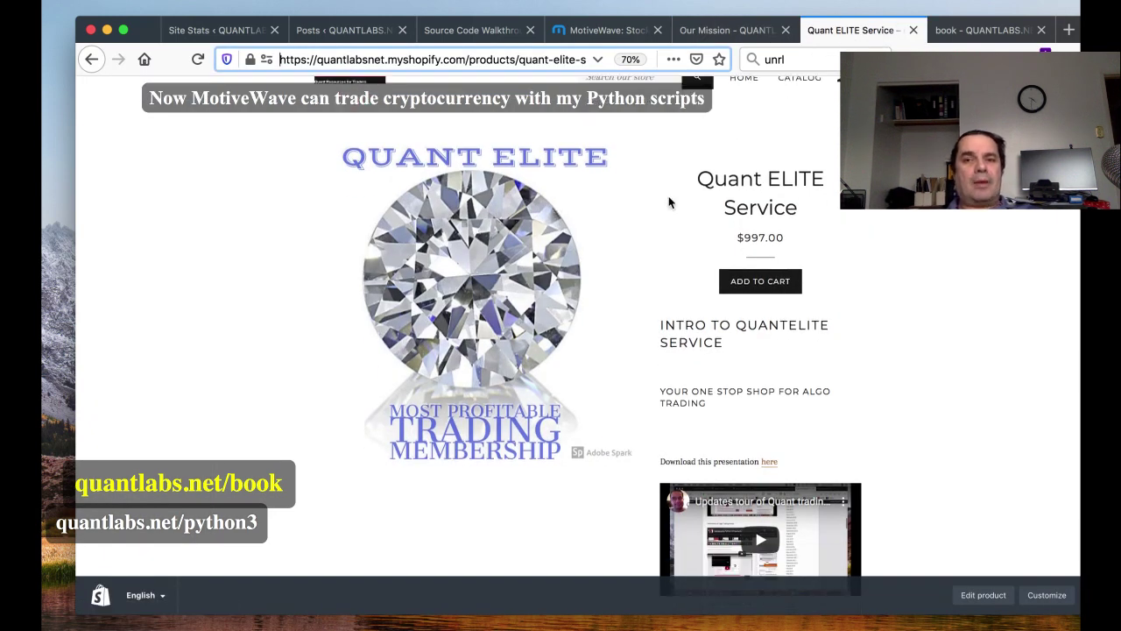
scroll(541, 228, "down", 2)
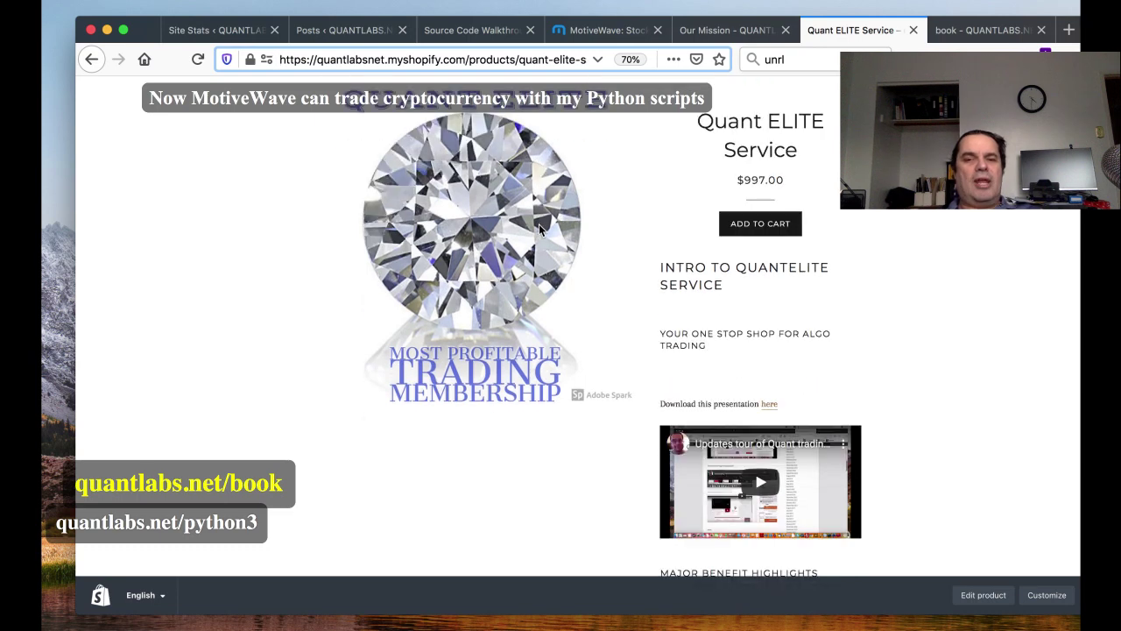
scroll(621, 249, "down", 15)
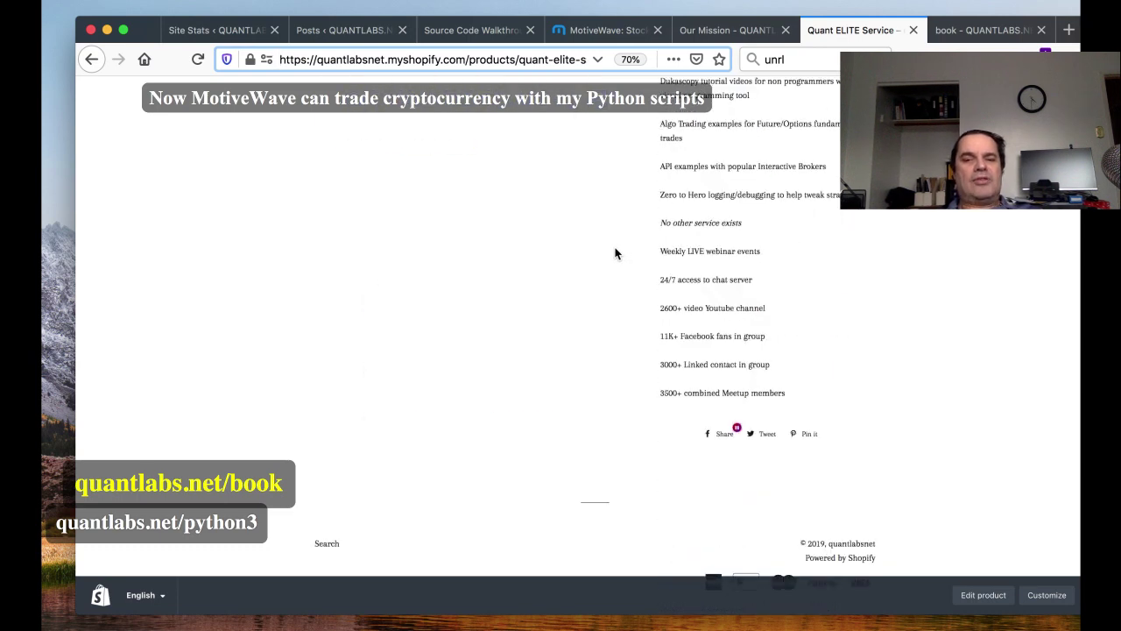
scroll(614, 256, "up", 15)
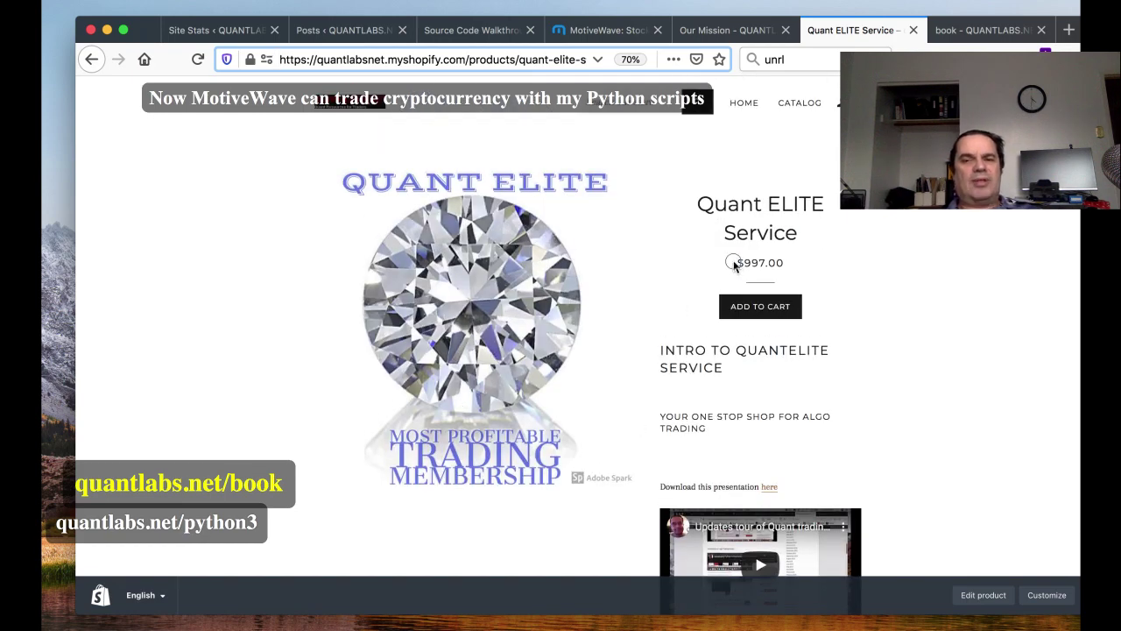
left_click_drag(732, 262, 788, 268)
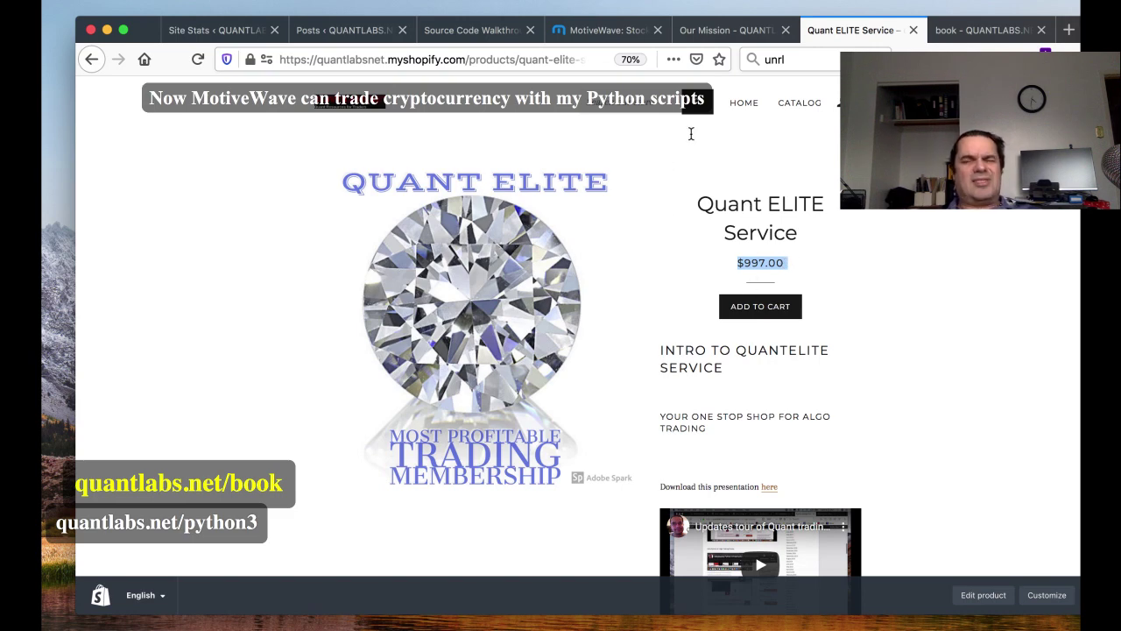
scroll(663, 229, "down", 1)
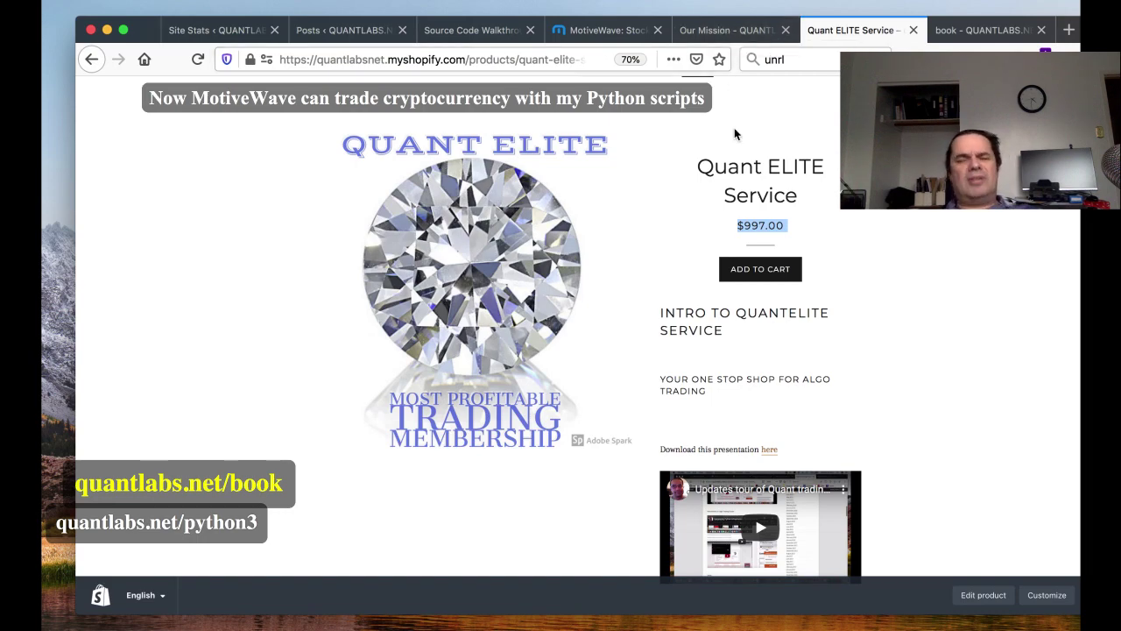
scroll(729, 166, "down", 10)
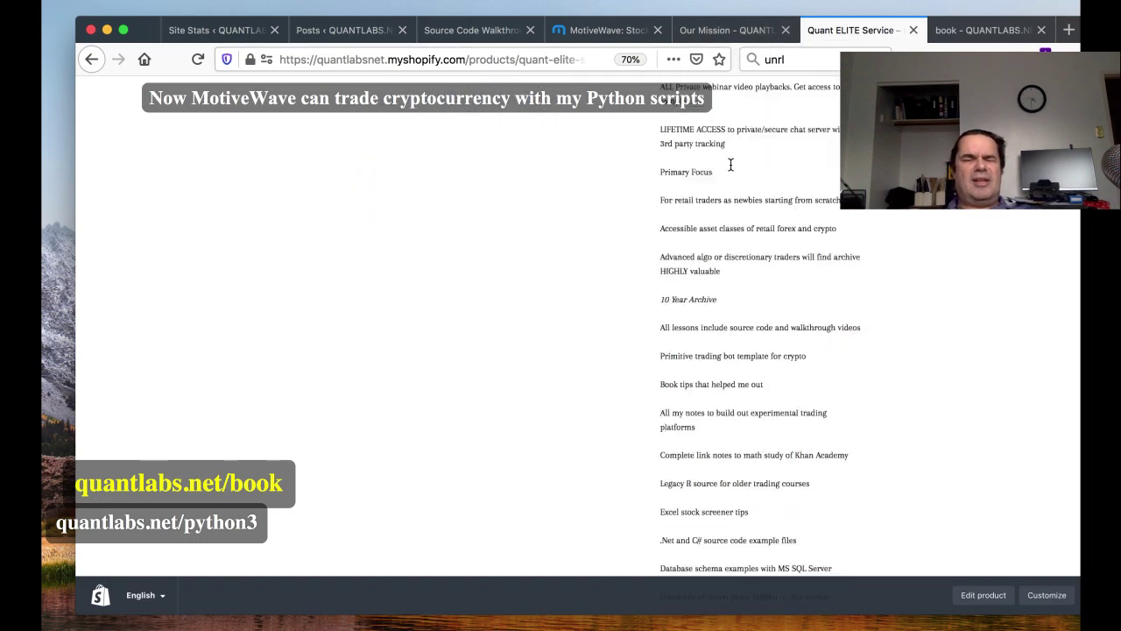
scroll(731, 164, "up", 10)
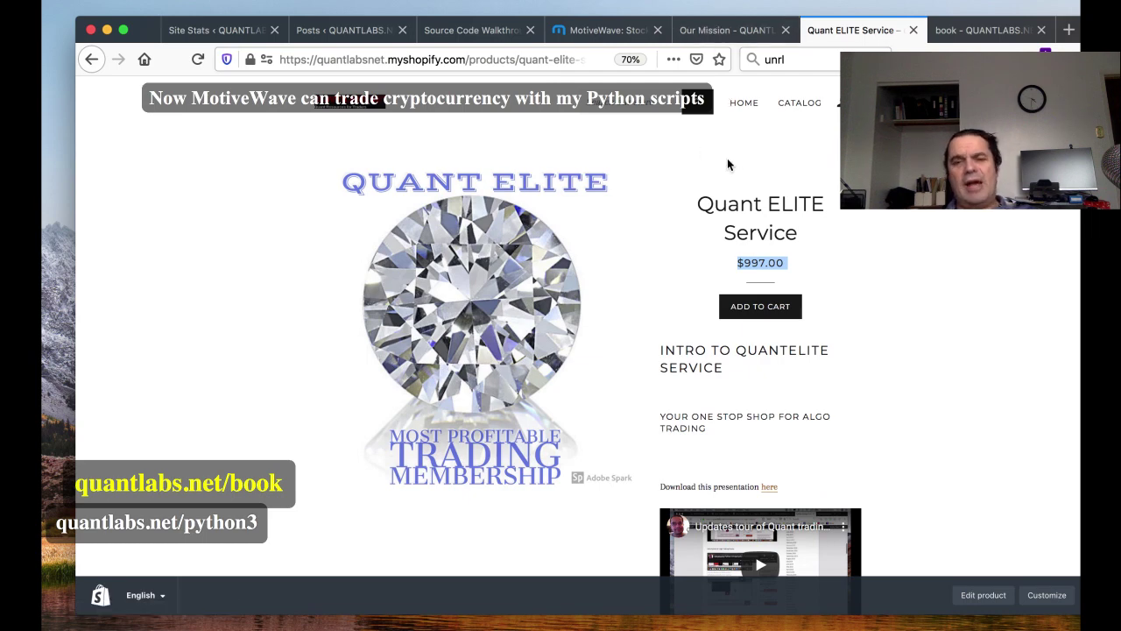
scroll(727, 164, "down", 10)
scroll(692, 131, "up", 10)
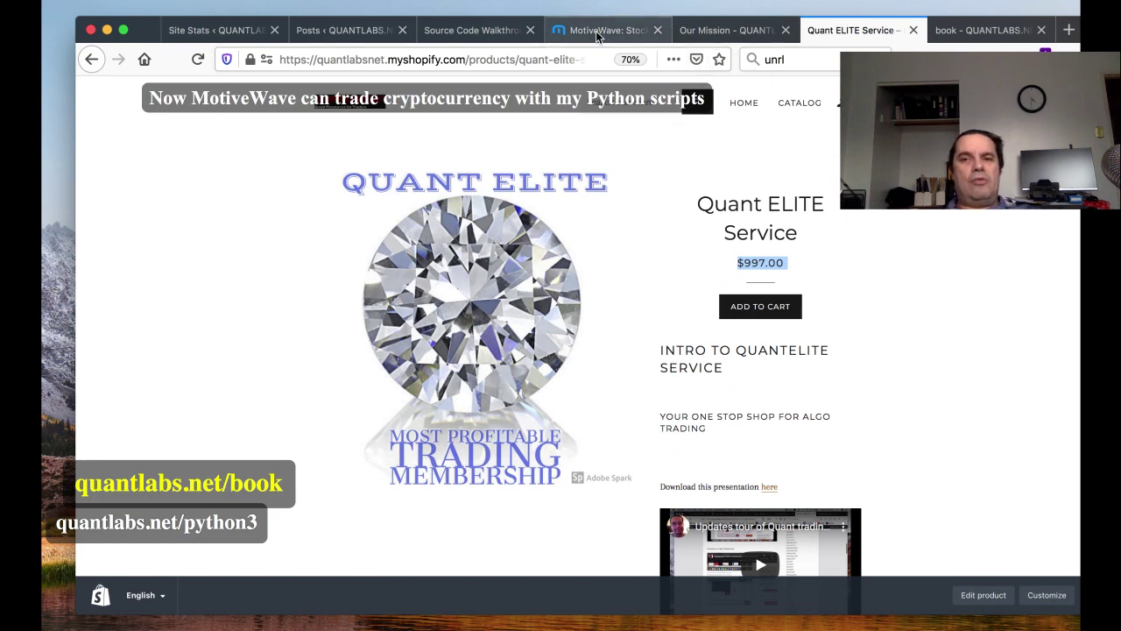
- Glance at the MotiveWave website and its address, then go back to the QuantLabs.net Our Mission page
left_click(727, 29)
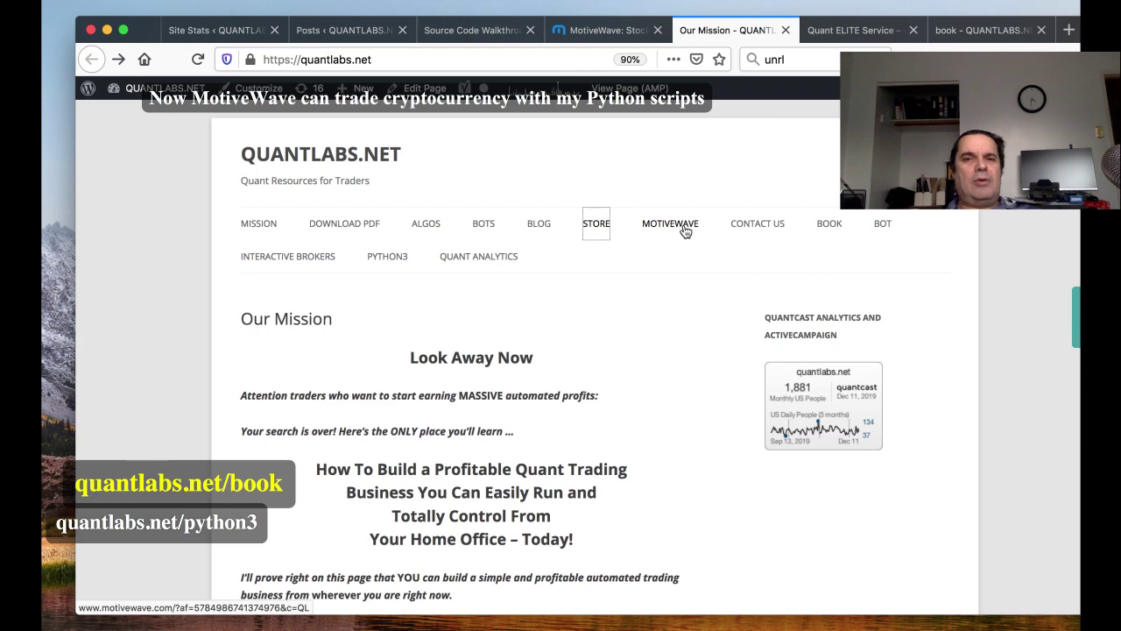
left_click(609, 32)
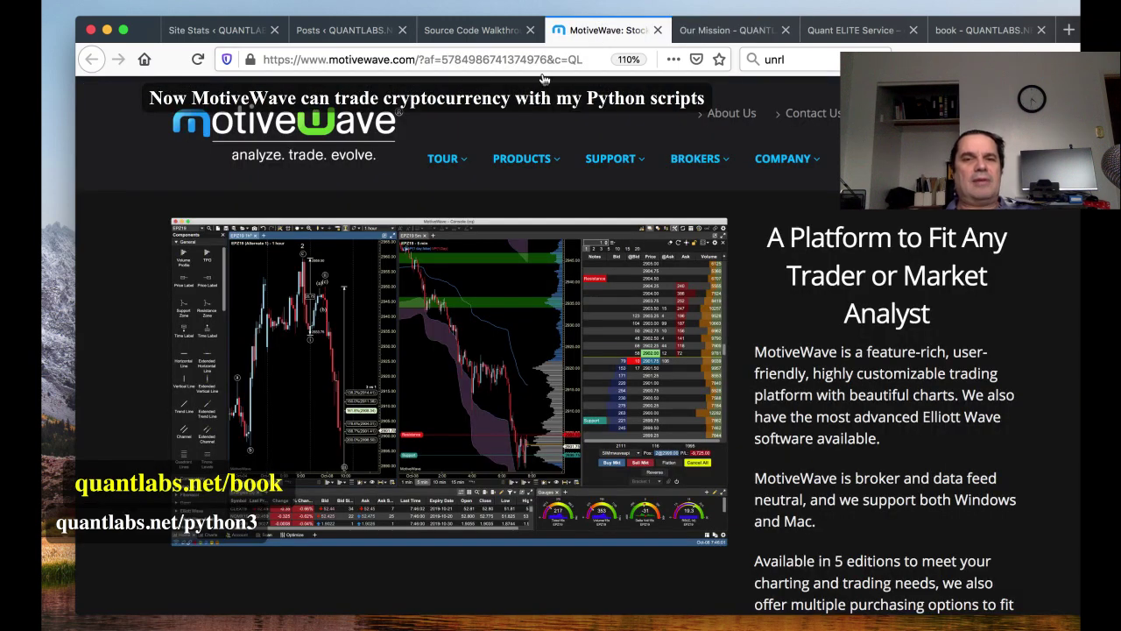
left_click(496, 59)
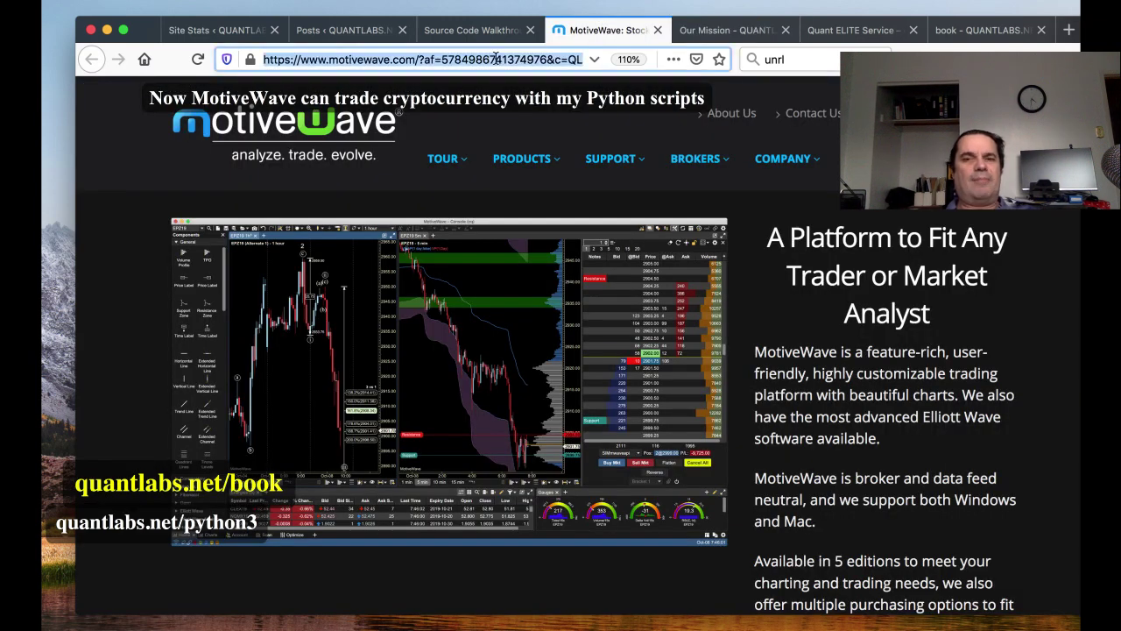
left_click(708, 31)
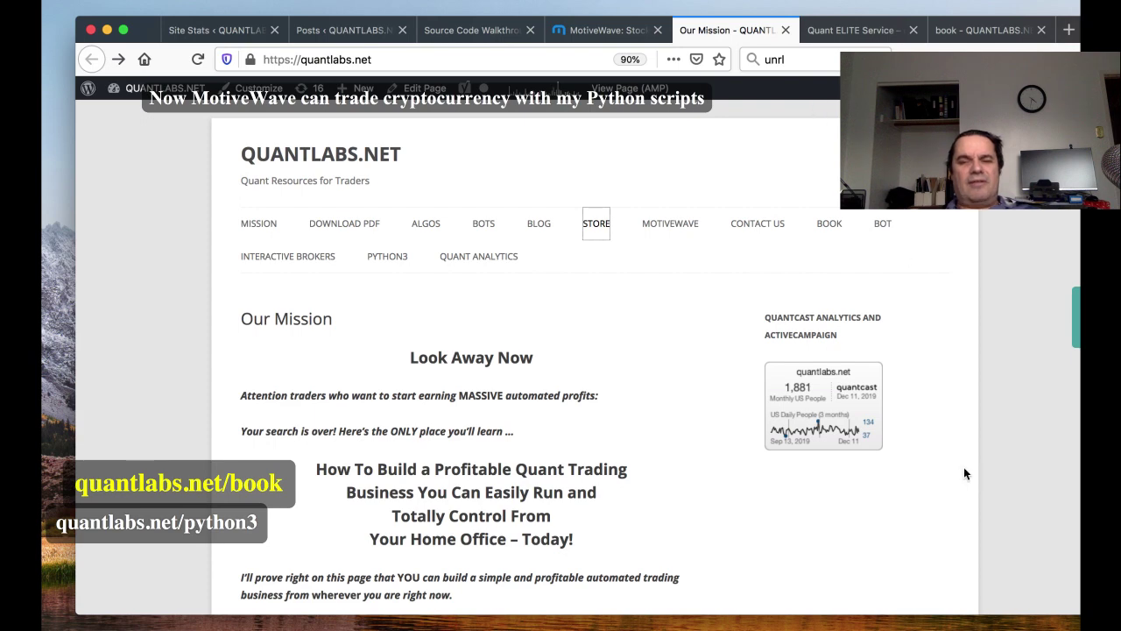
- Bring up the MotiveWave Console and browse the AUD, USD and top6 watchlists
left_click(1011, 626)
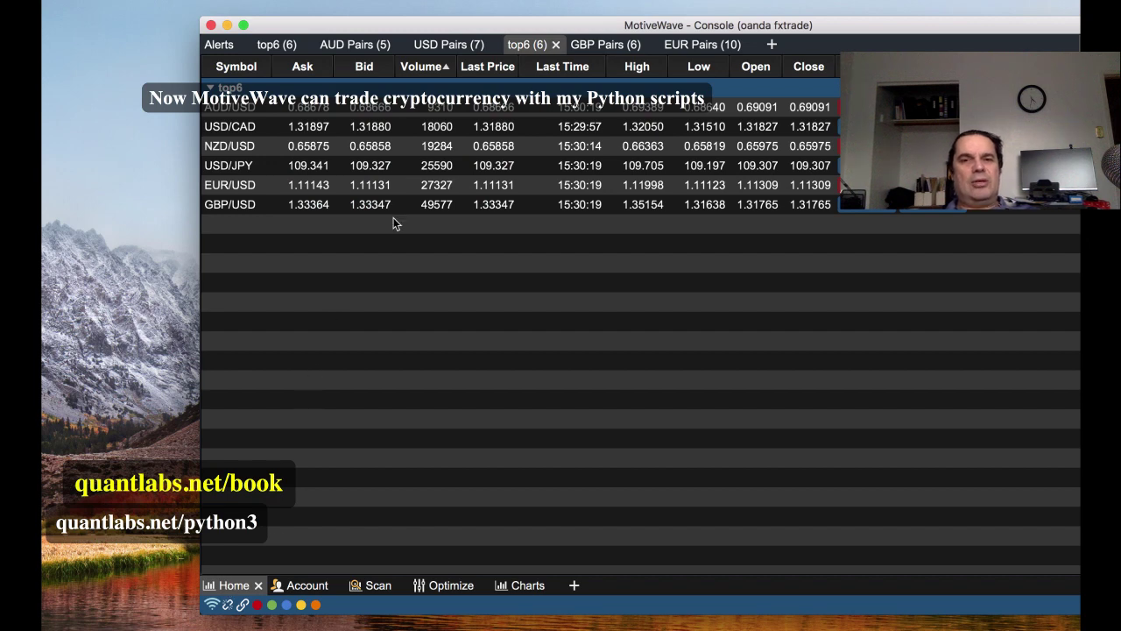
left_click(348, 46)
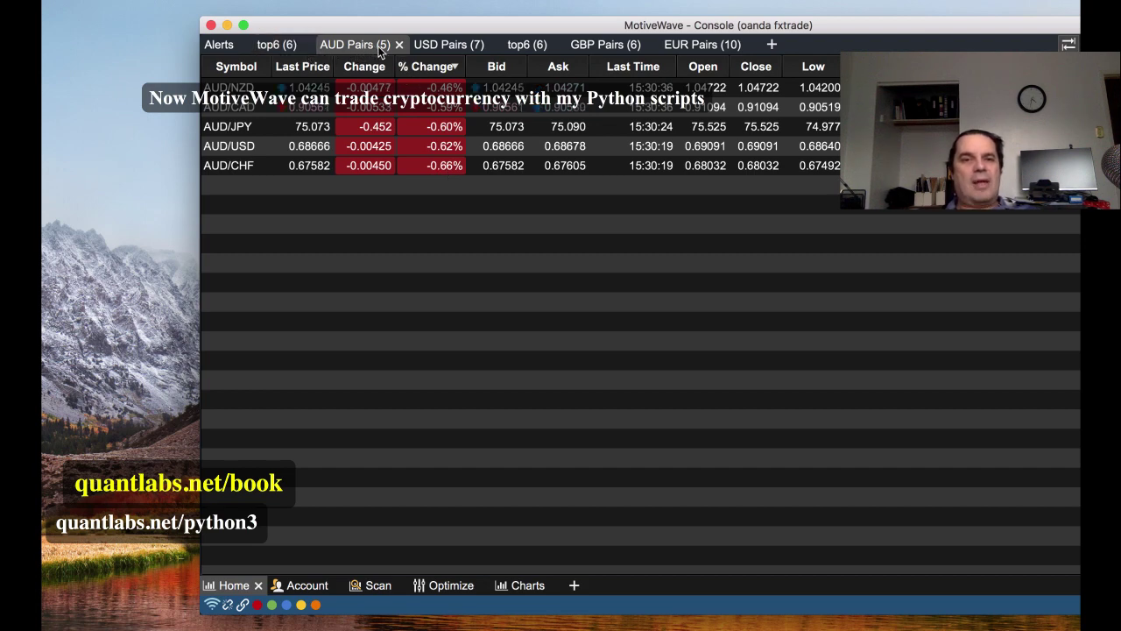
left_click(450, 45)
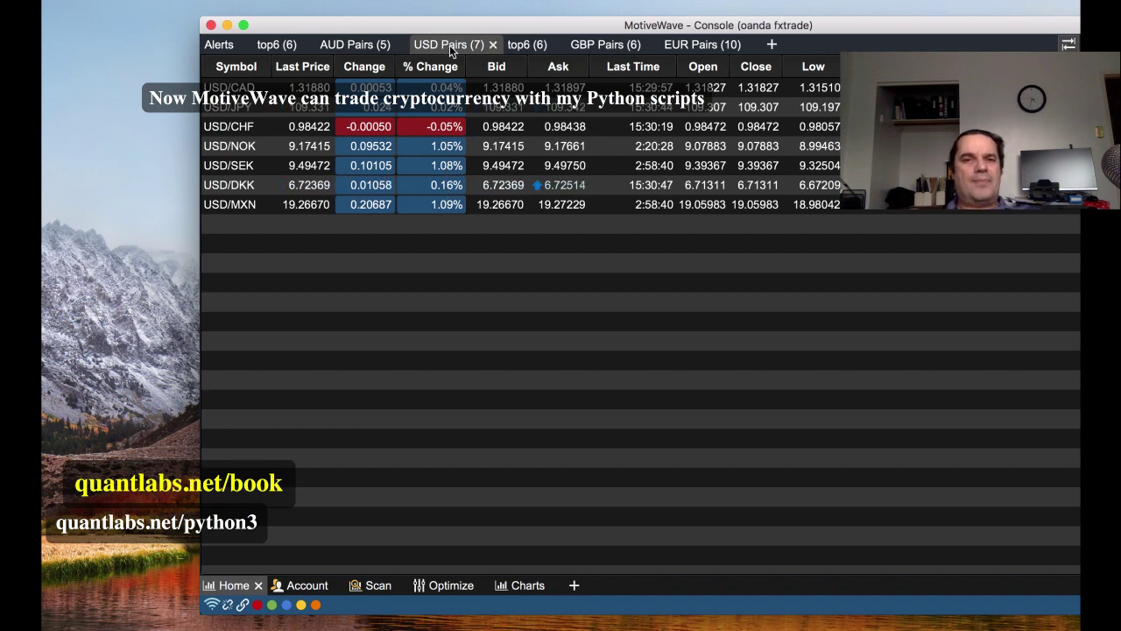
left_click(520, 50)
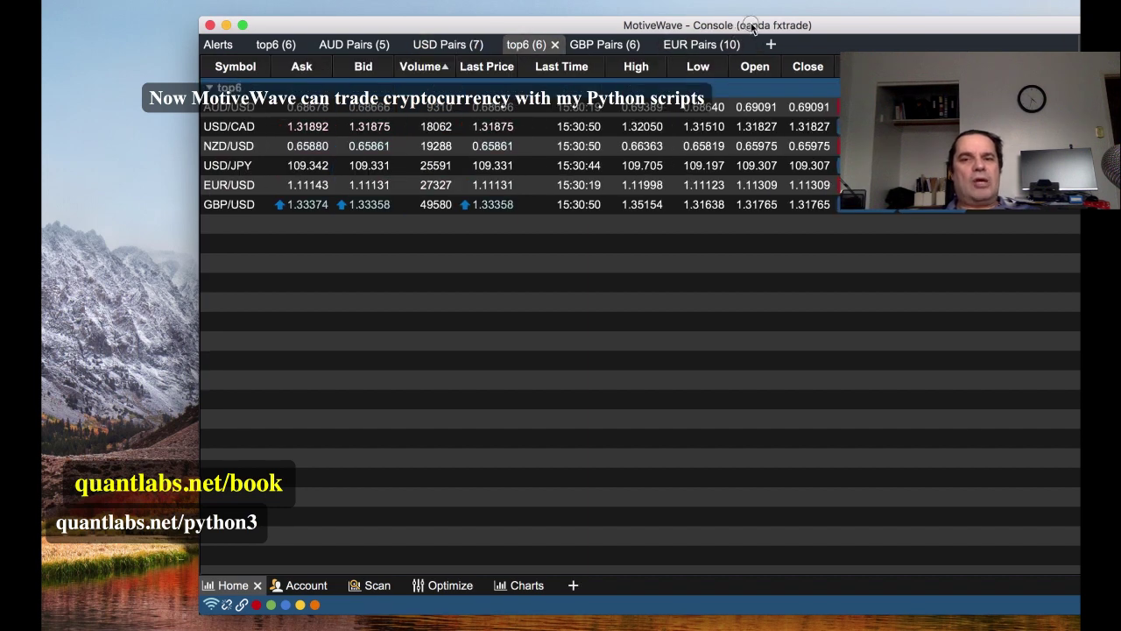
- Show the ten-pair EUR Pairs watchlist in an enlarged Console window revealing the Volume column
left_click_drag(752, 26, 468, 28)
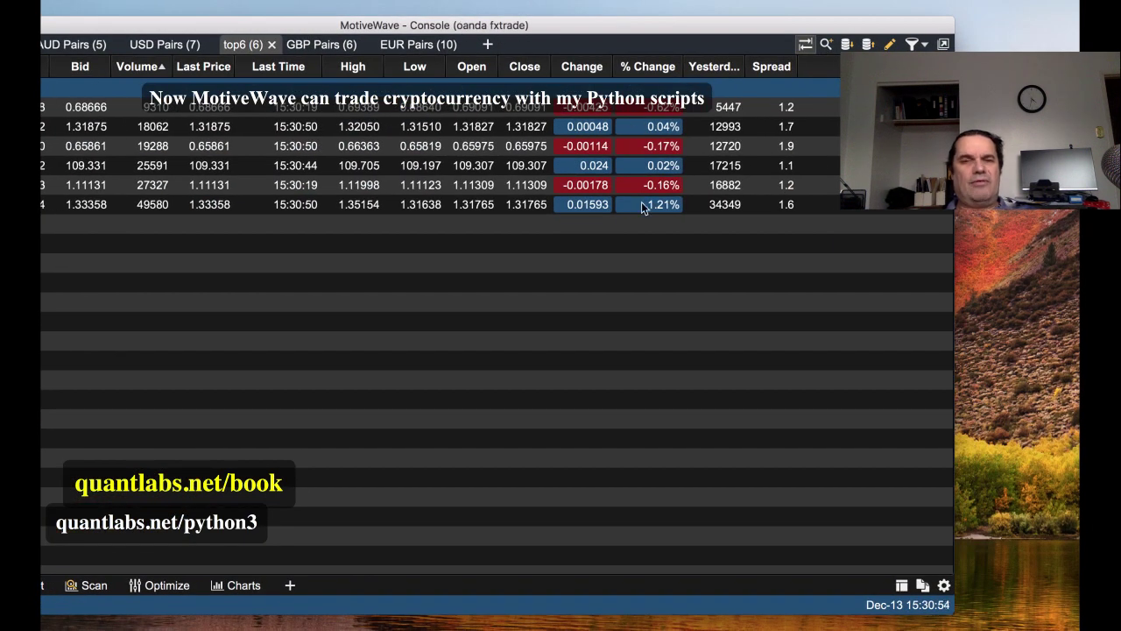
double_click(351, 24)
left_click_drag(412, 27, 557, 26)
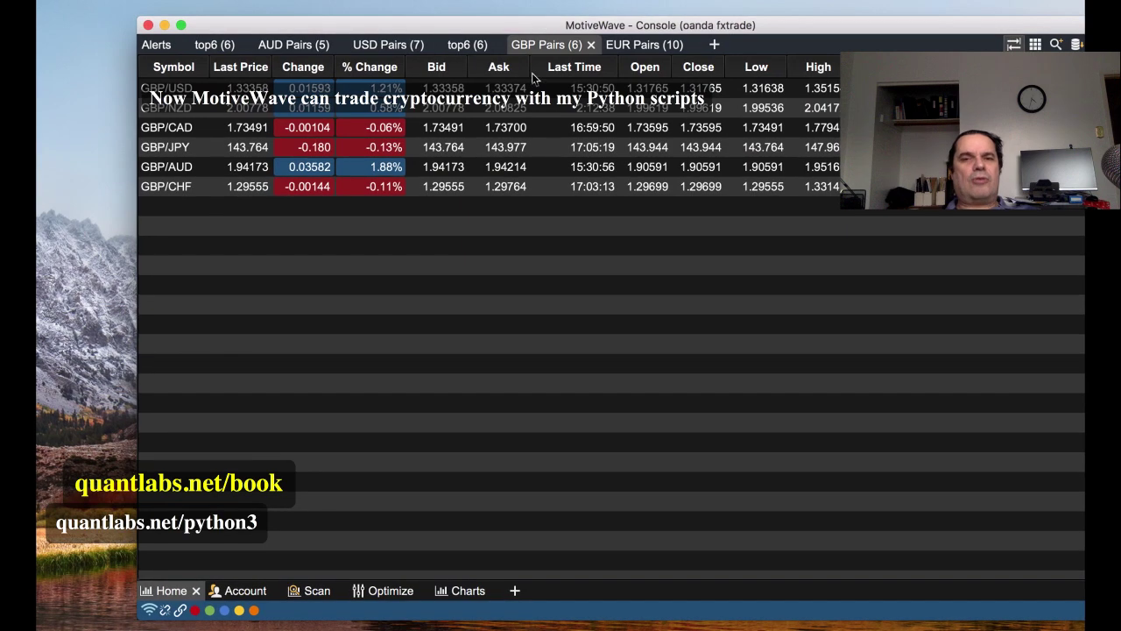
left_click(629, 45)
double_click(665, 26)
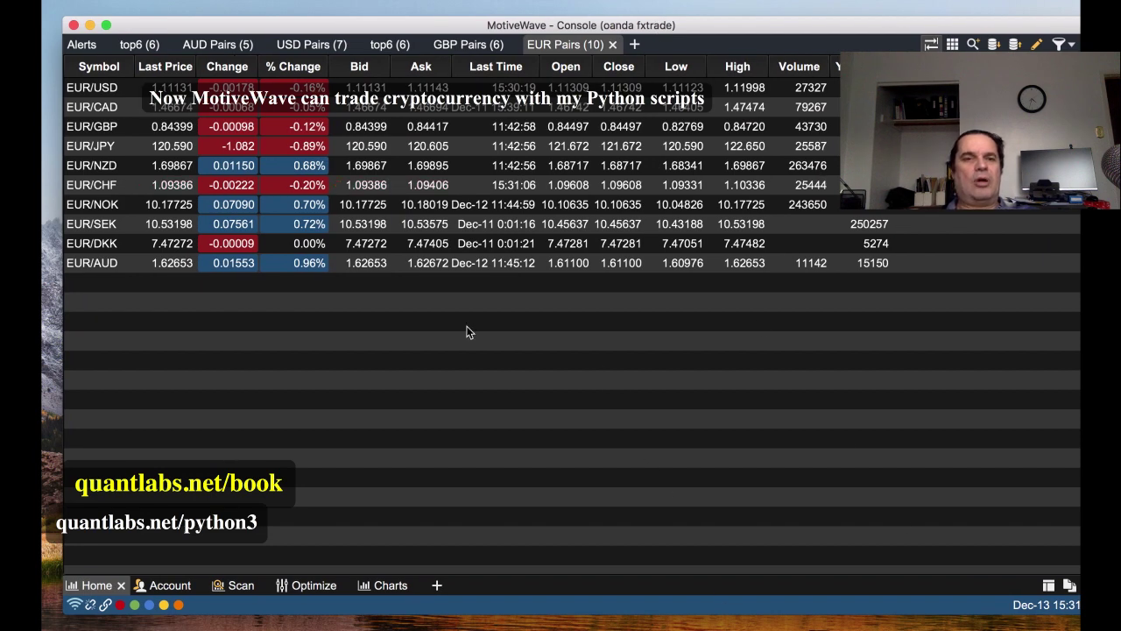
left_click_drag(328, 25, 496, 25)
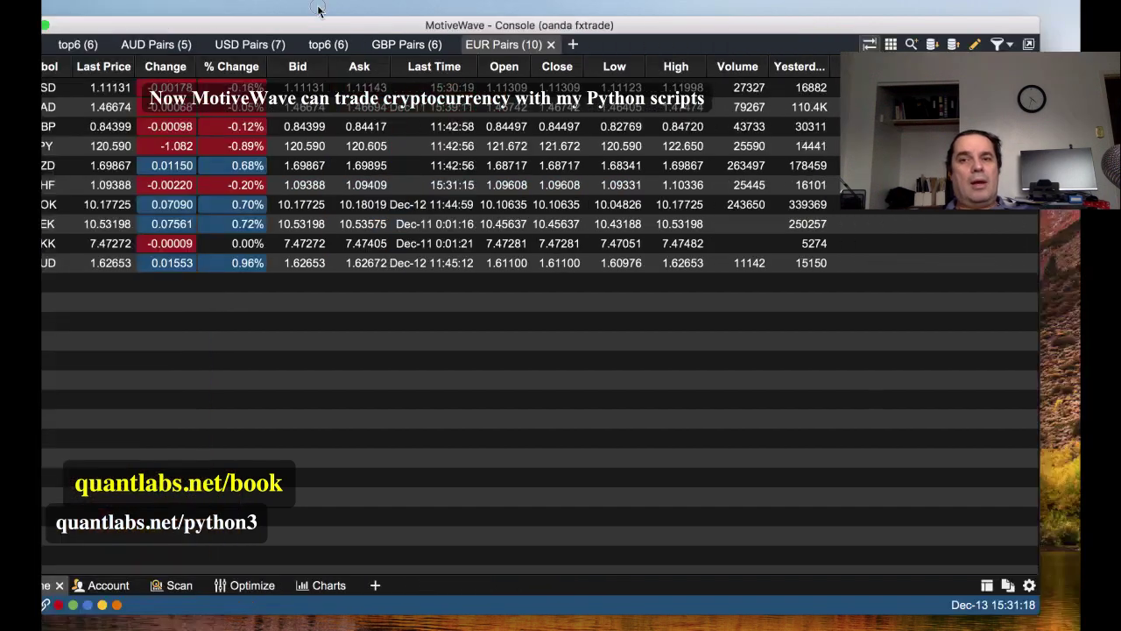
left_click_drag(318, 8, 401, 18)
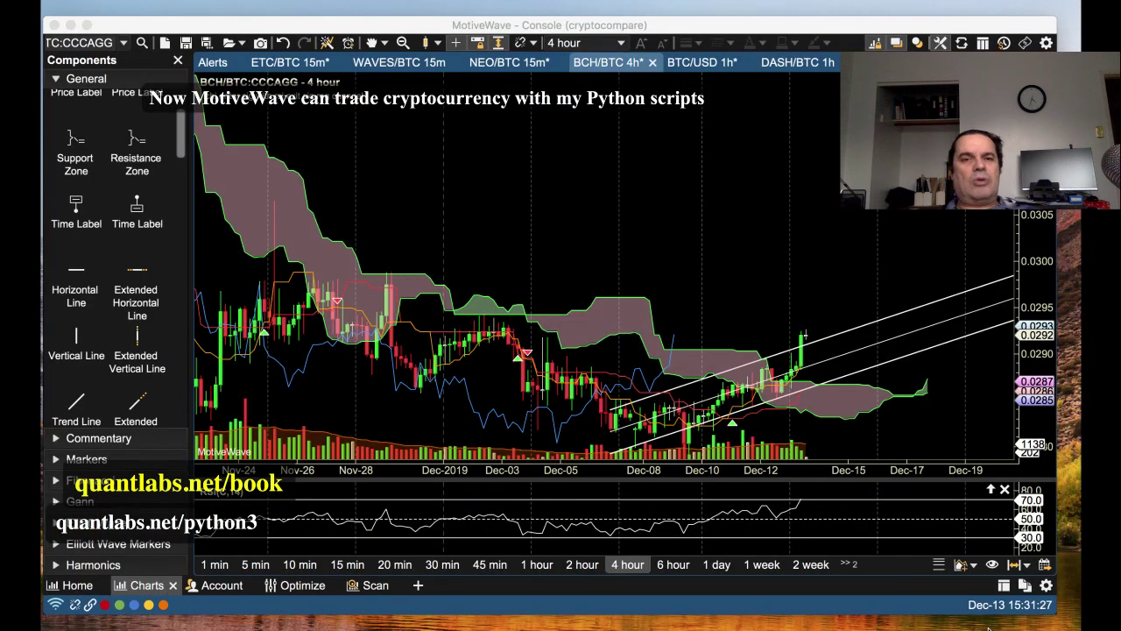
left_click(570, 403)
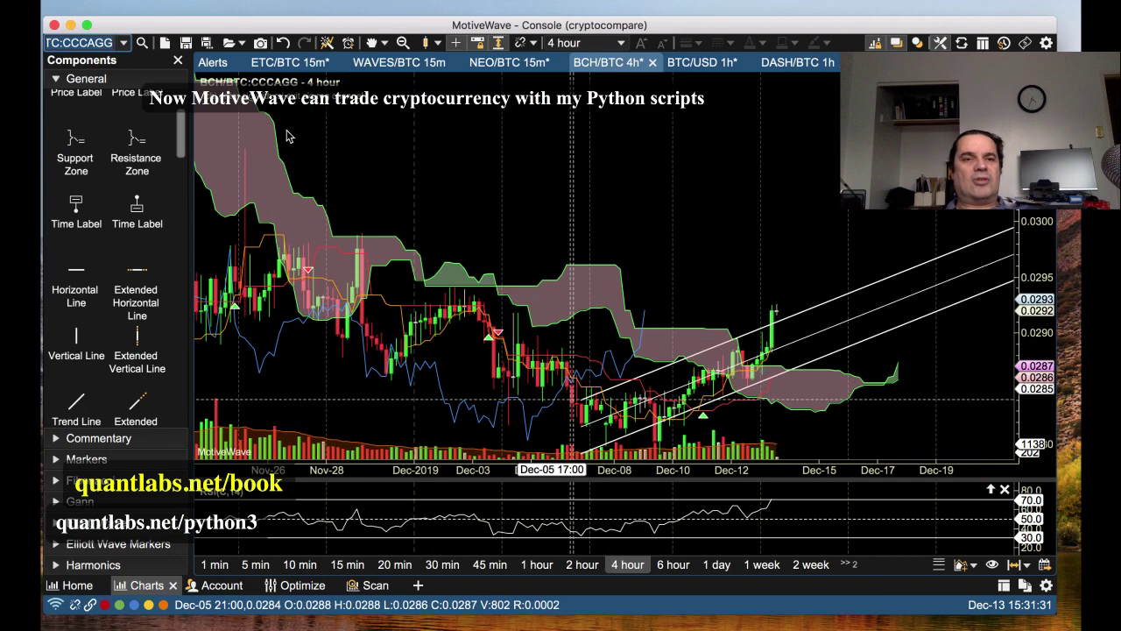
left_click_drag(169, 33, 383, 32)
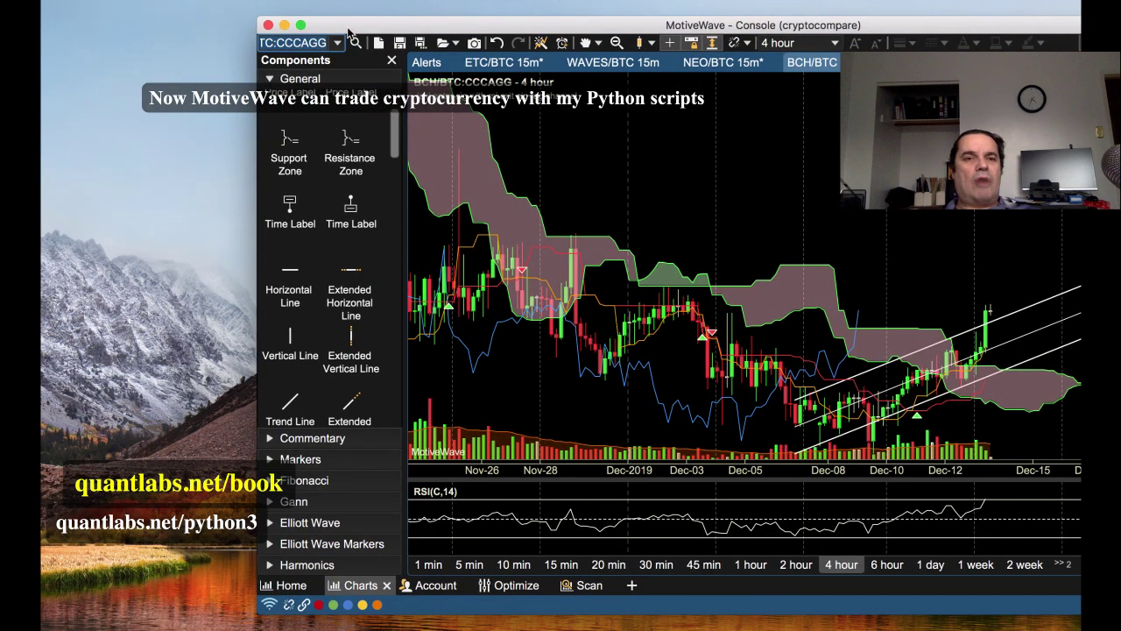
left_click_drag(297, 24, 292, 25)
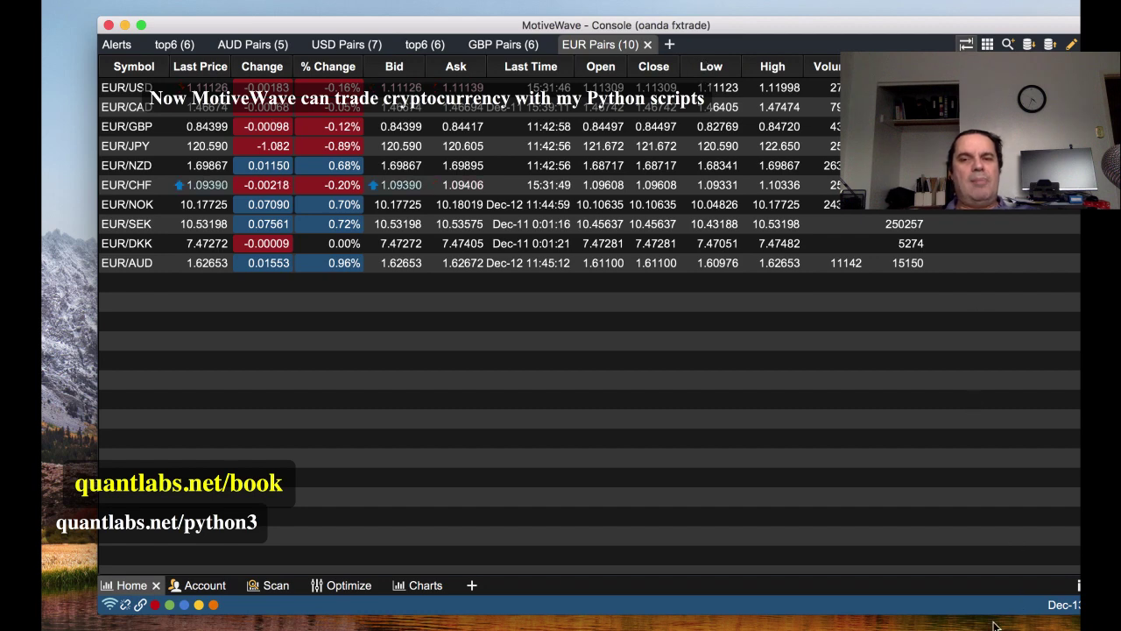
key("super+grave")
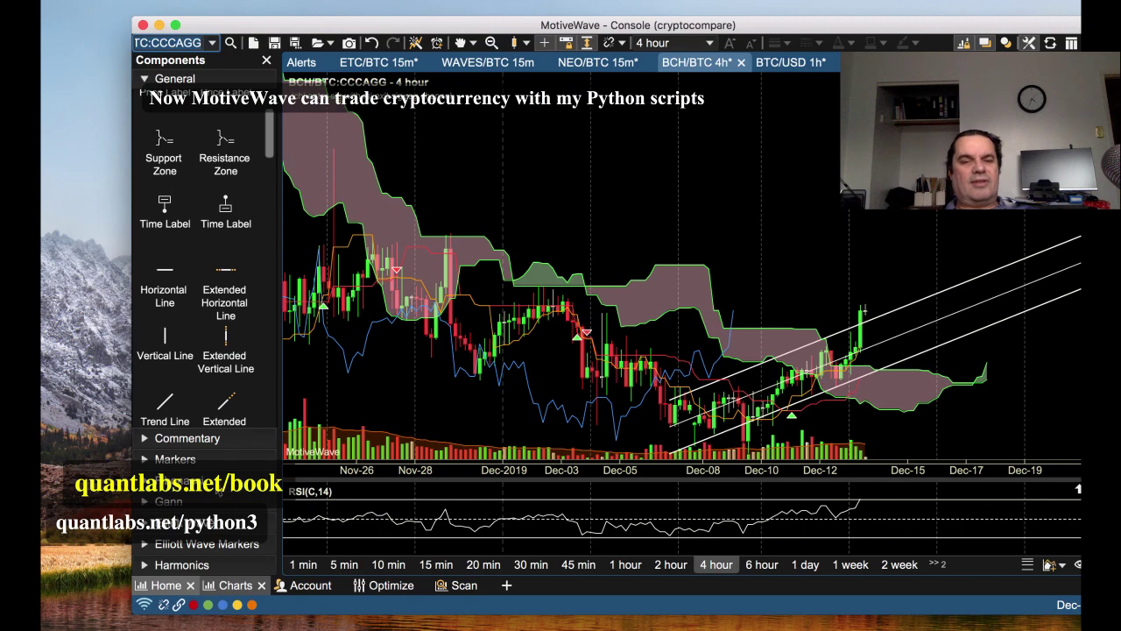
- Open the Home 'for binance crypto only' watchlist and scroll through its 32 pairs ranked by % change
left_click(162, 585)
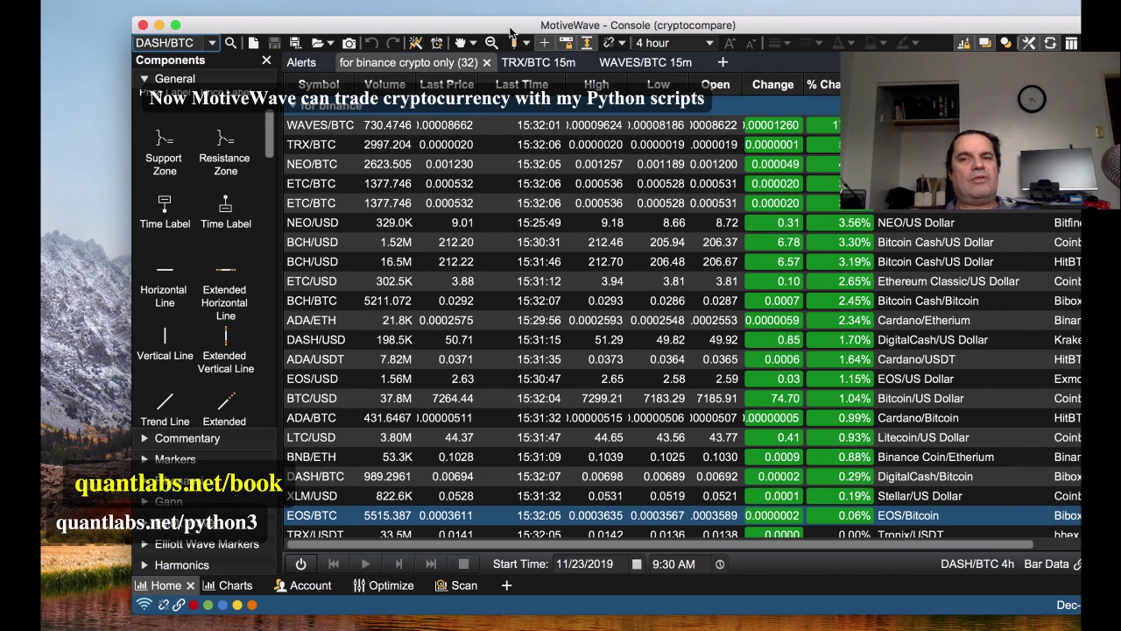
left_click_drag(511, 30, 429, 30)
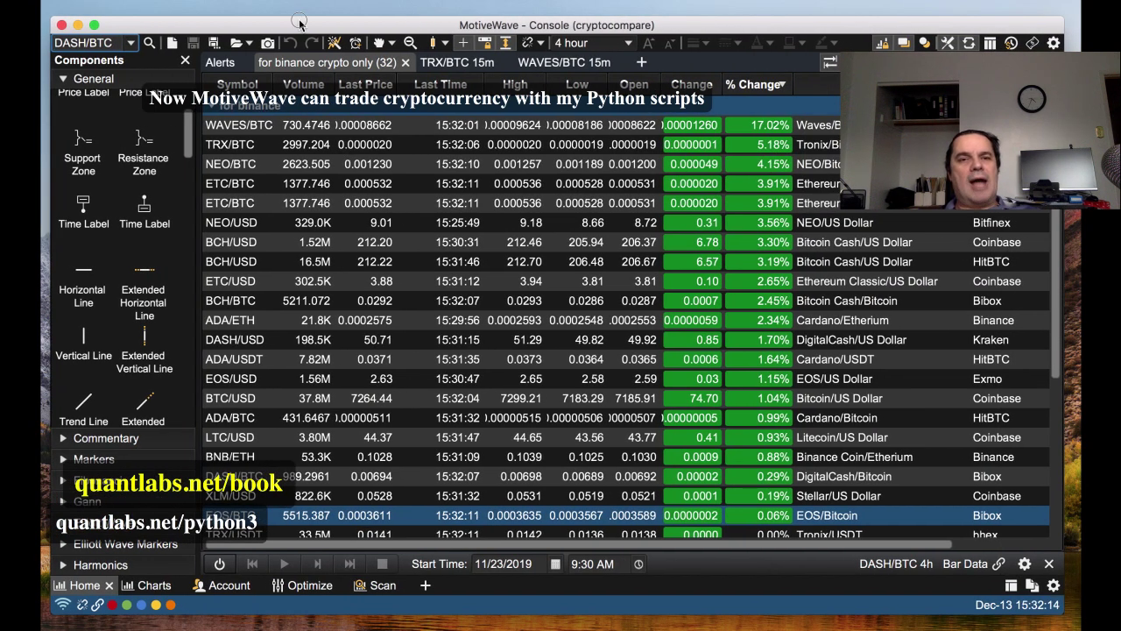
left_click_drag(298, 32, 305, 32)
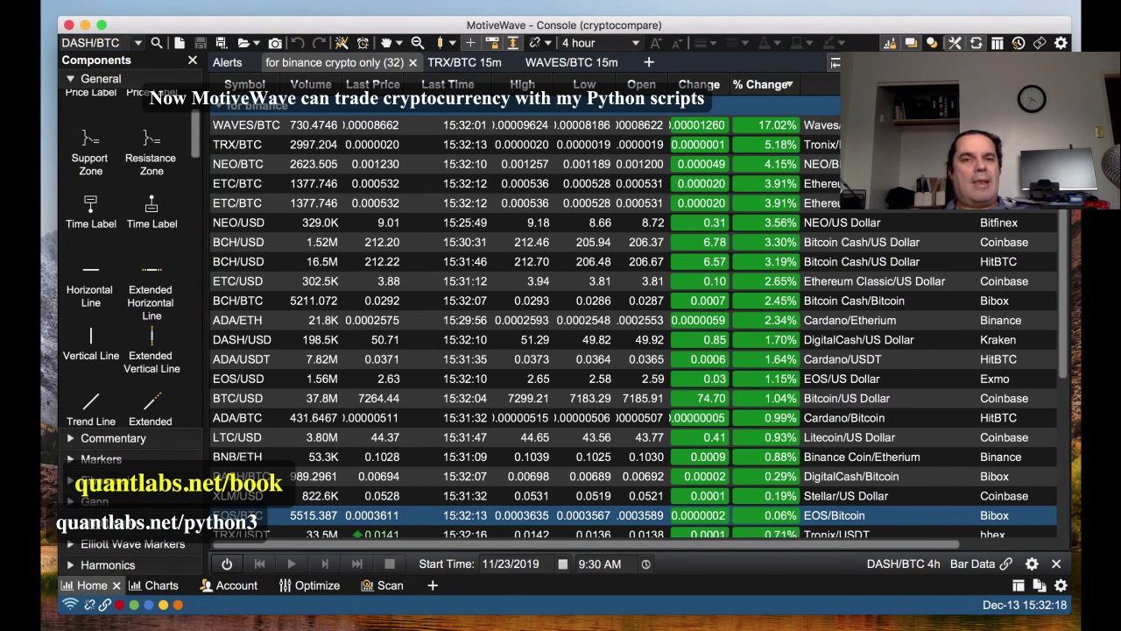
left_click_drag(281, 26, 301, 28)
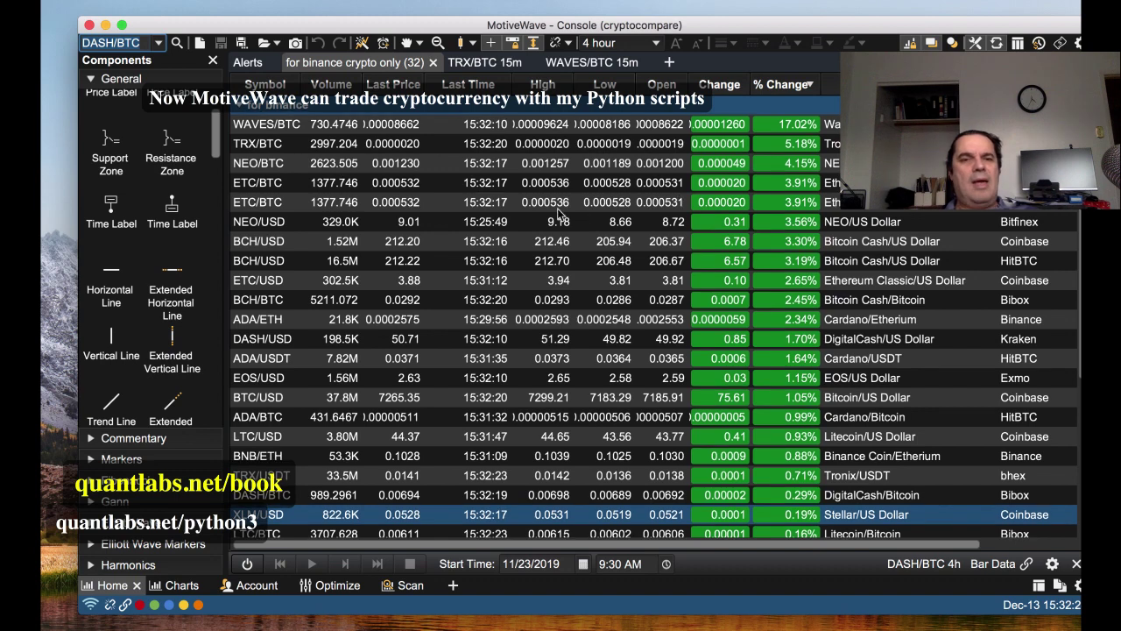
scroll(254, 134, "down", 1)
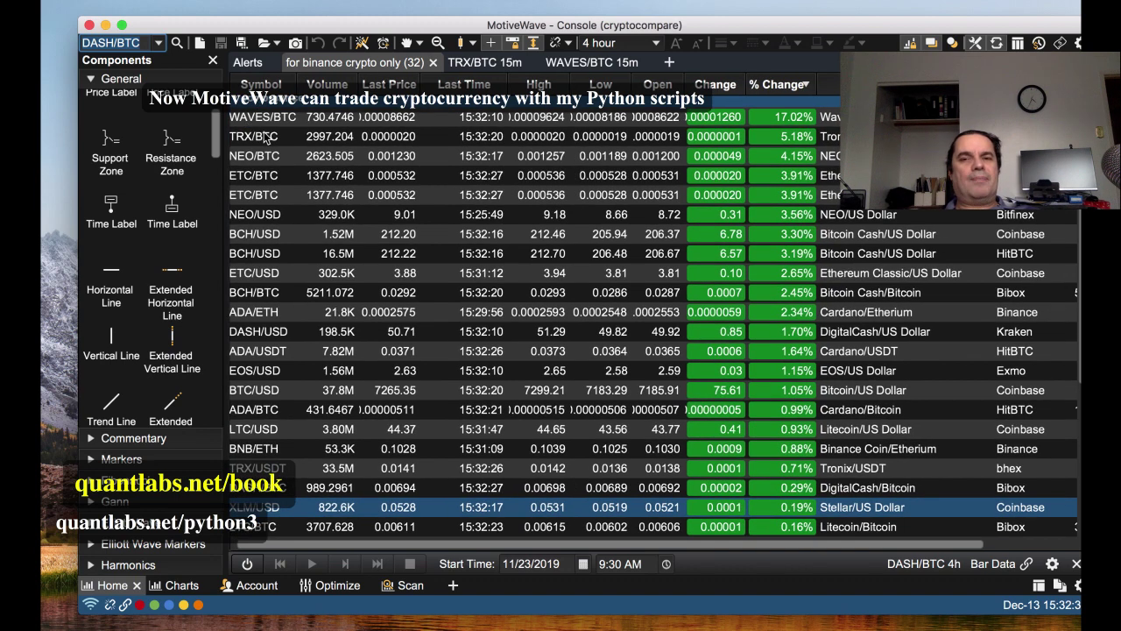
scroll(267, 138, "right", 5)
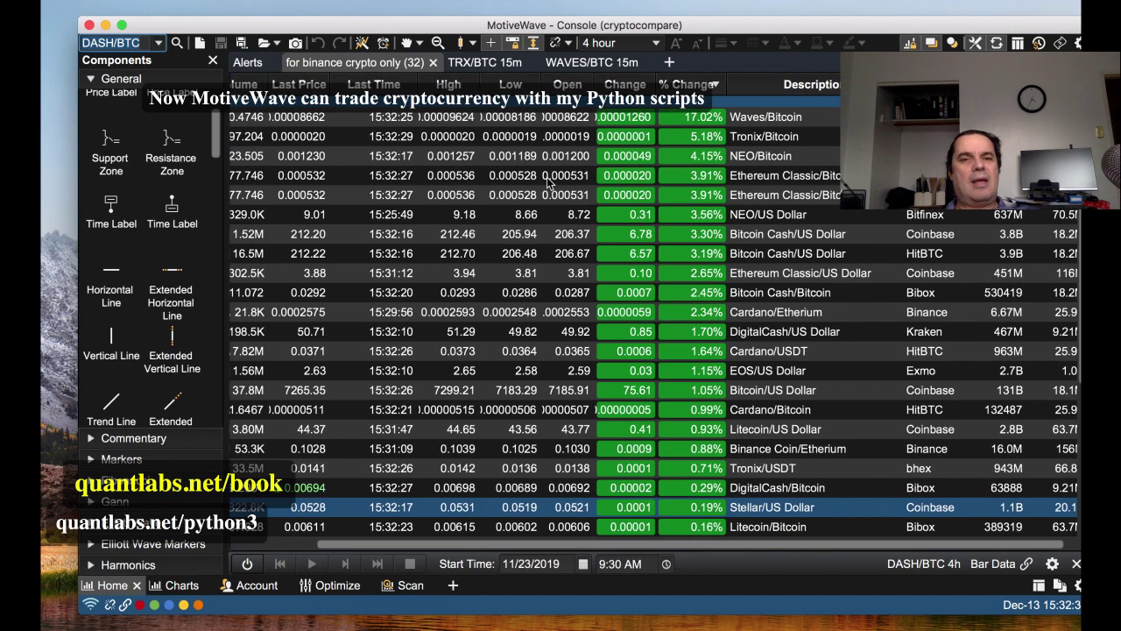
scroll(508, 179, "left", 5)
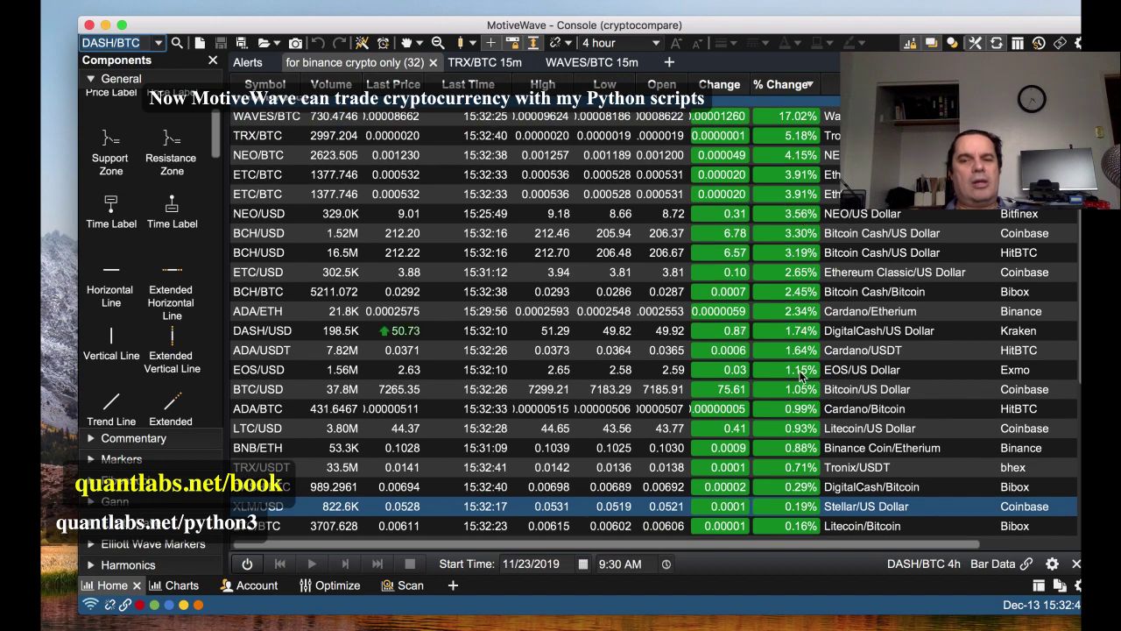
scroll(801, 374, "down", 3)
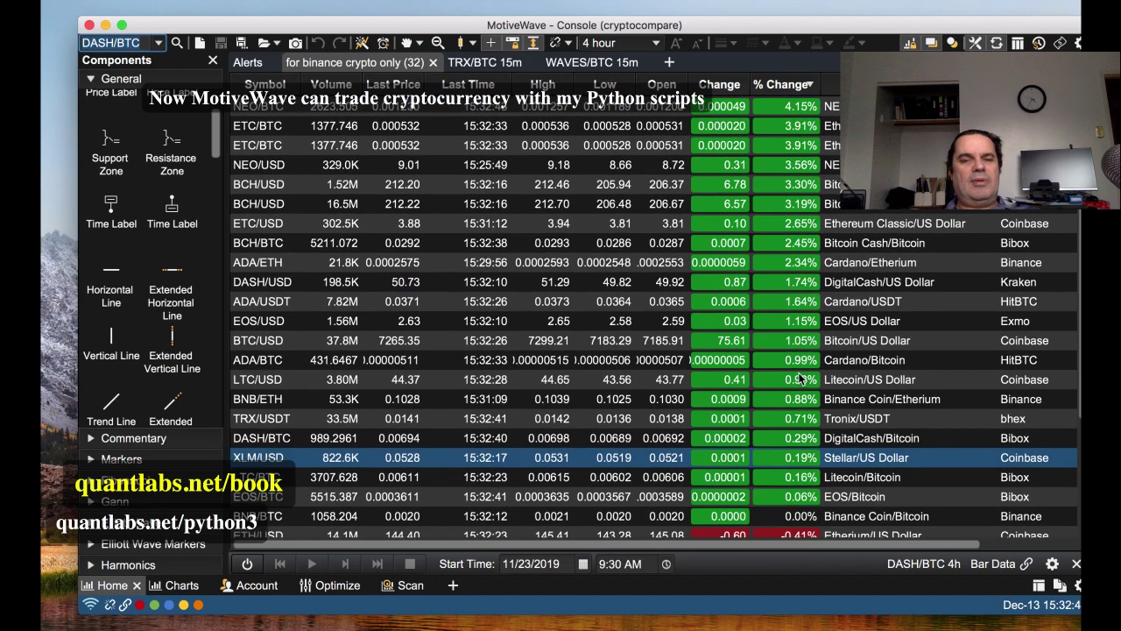
scroll(801, 379, "down", 6)
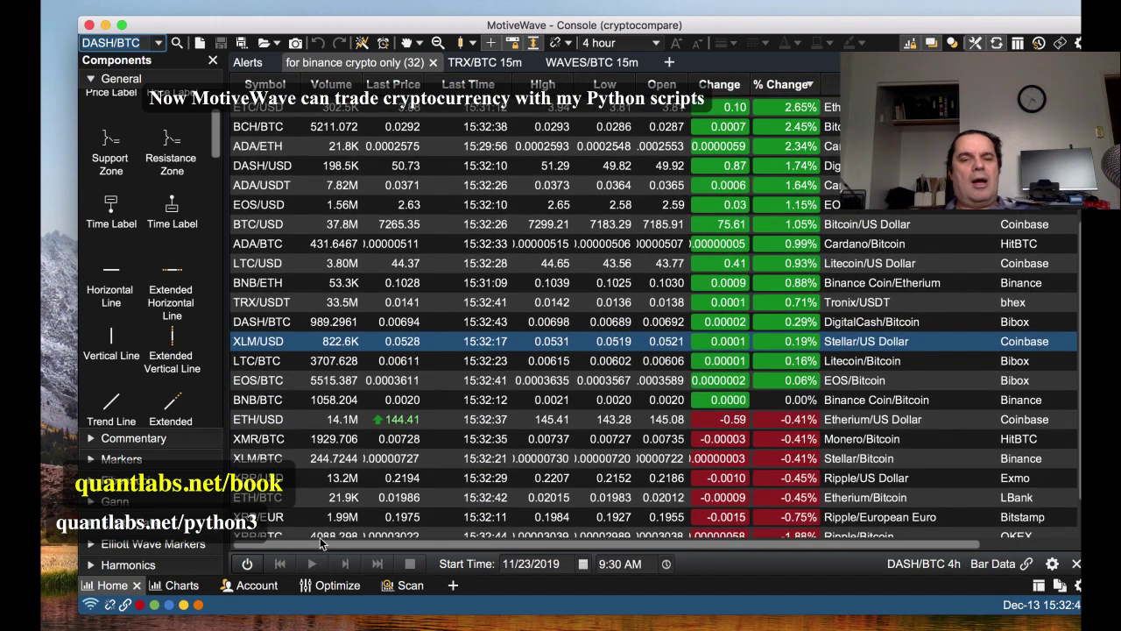
scroll(320, 535, "up", 10)
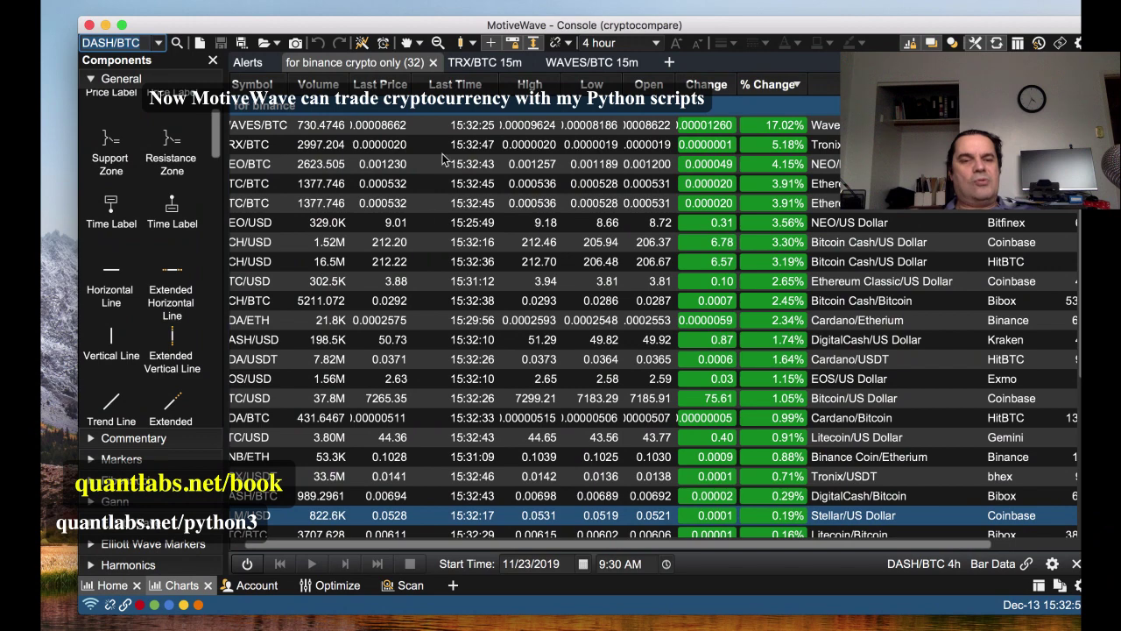
- Switch to the BCH/BTC 4-hour chart and pan it toward later dates out to Dec-26
left_click(182, 586)
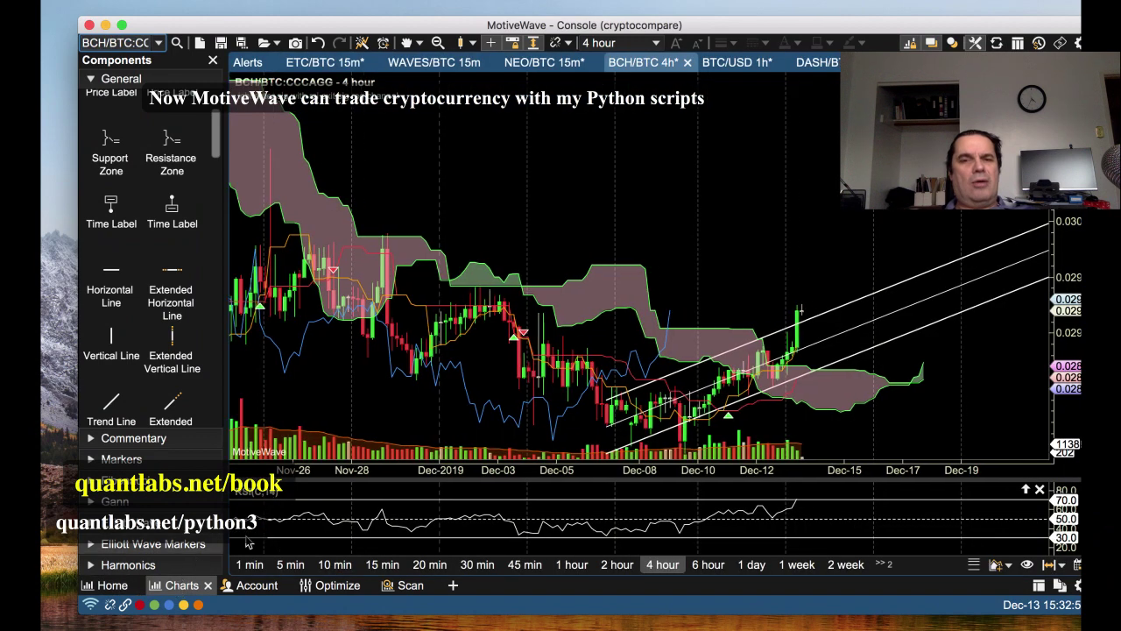
scroll(421, 381, "right", 3)
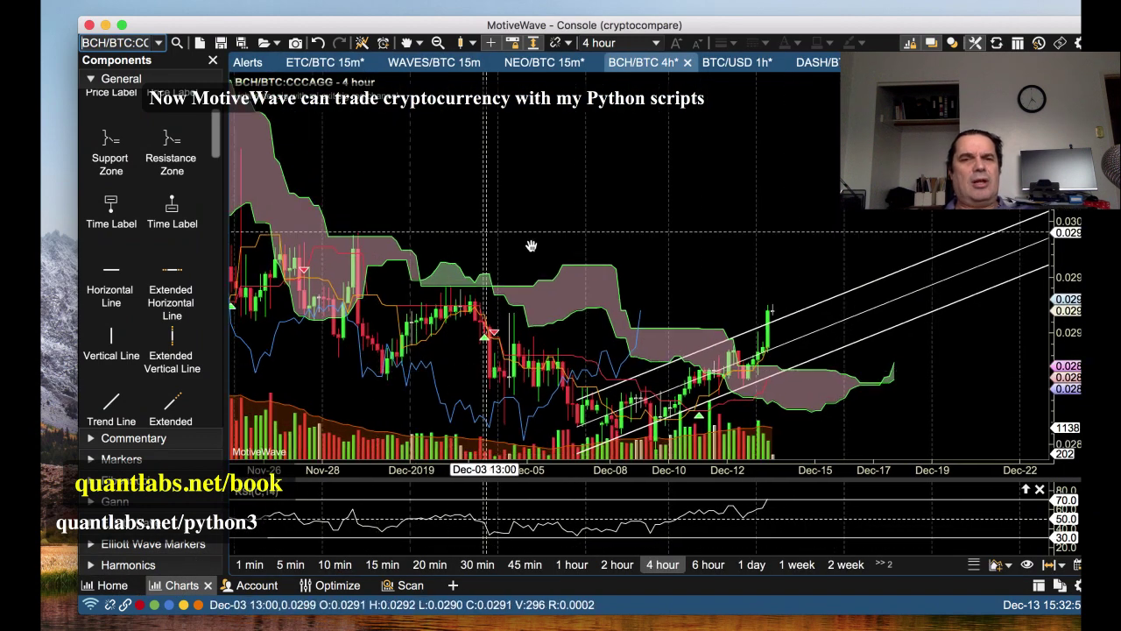
scroll(567, 187, "right", 2)
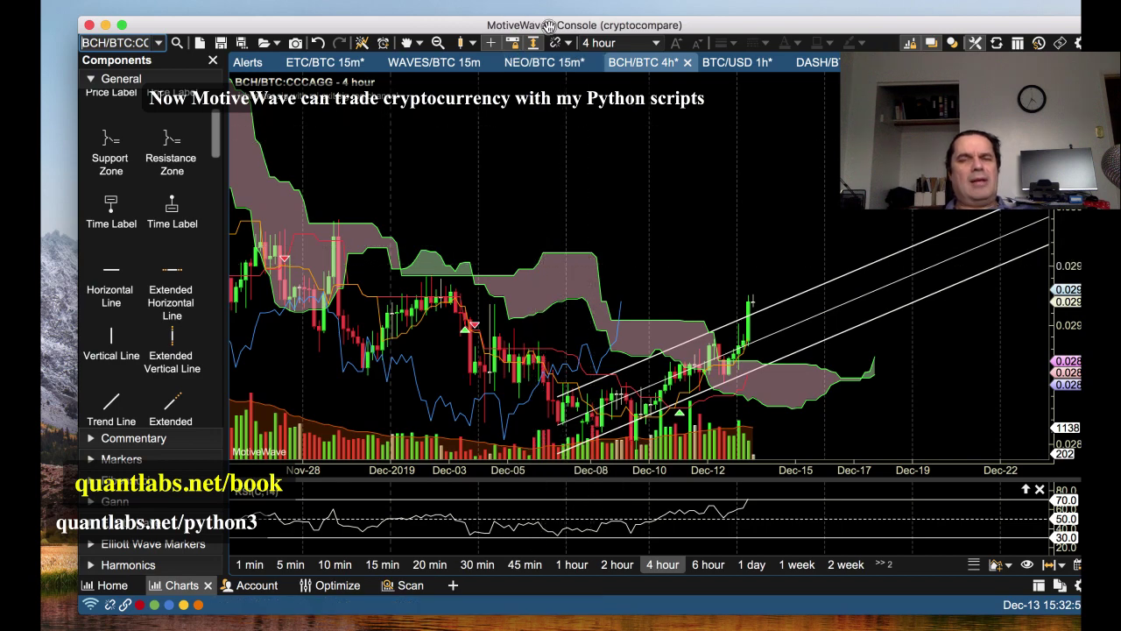
left_click_drag(549, 26, 476, 21)
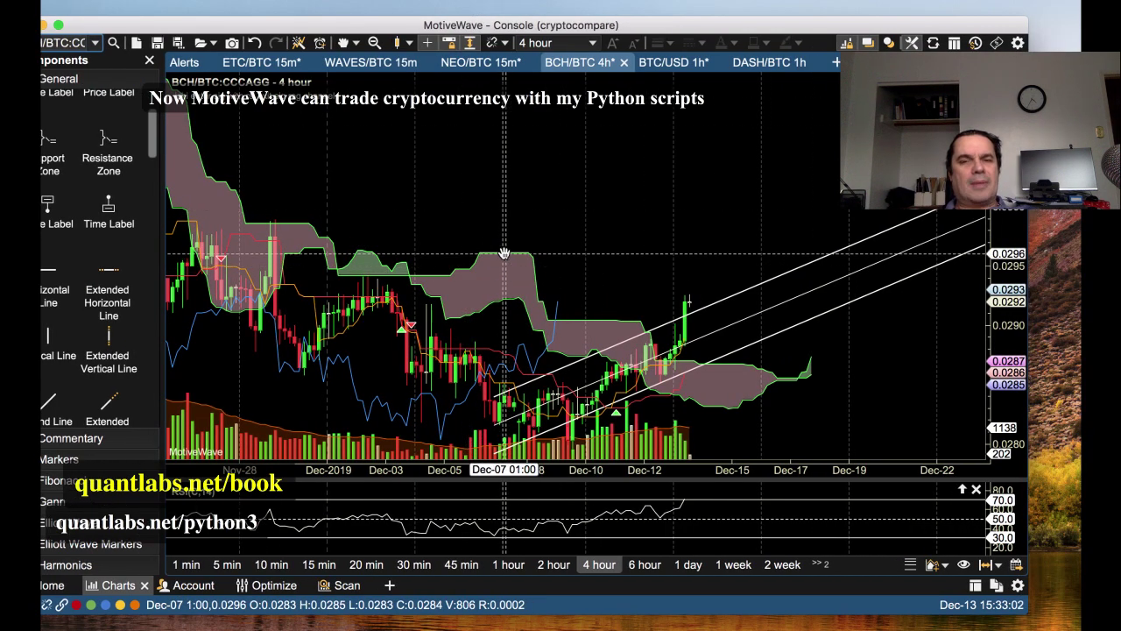
scroll(505, 254, "left", 3)
scroll(506, 254, "left", 2)
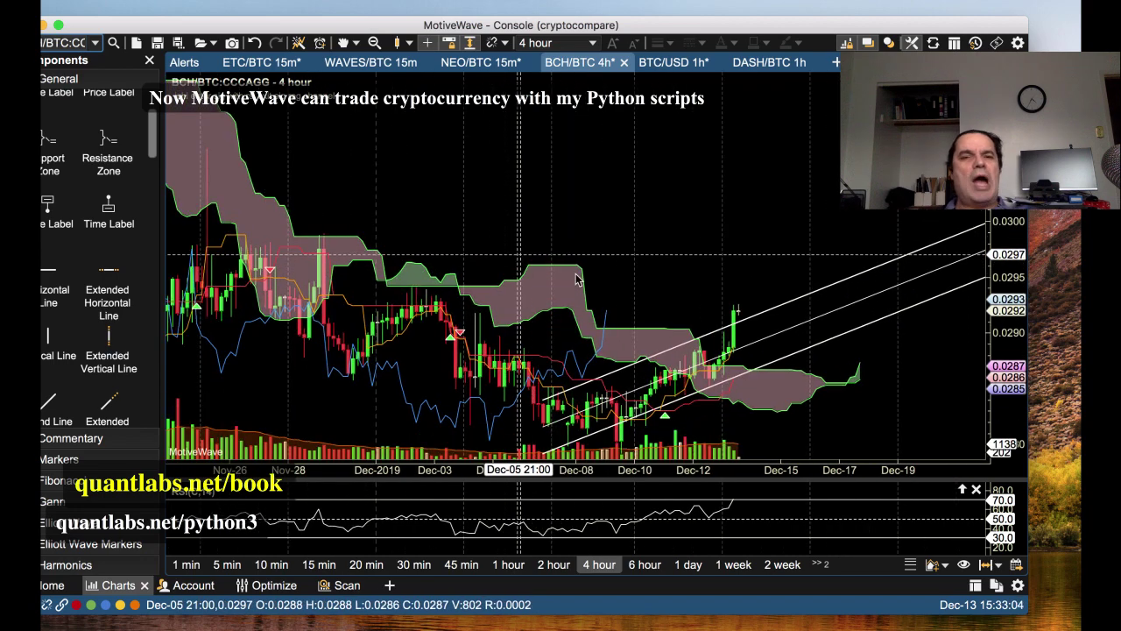
left_click_drag(580, 33, 559, 26)
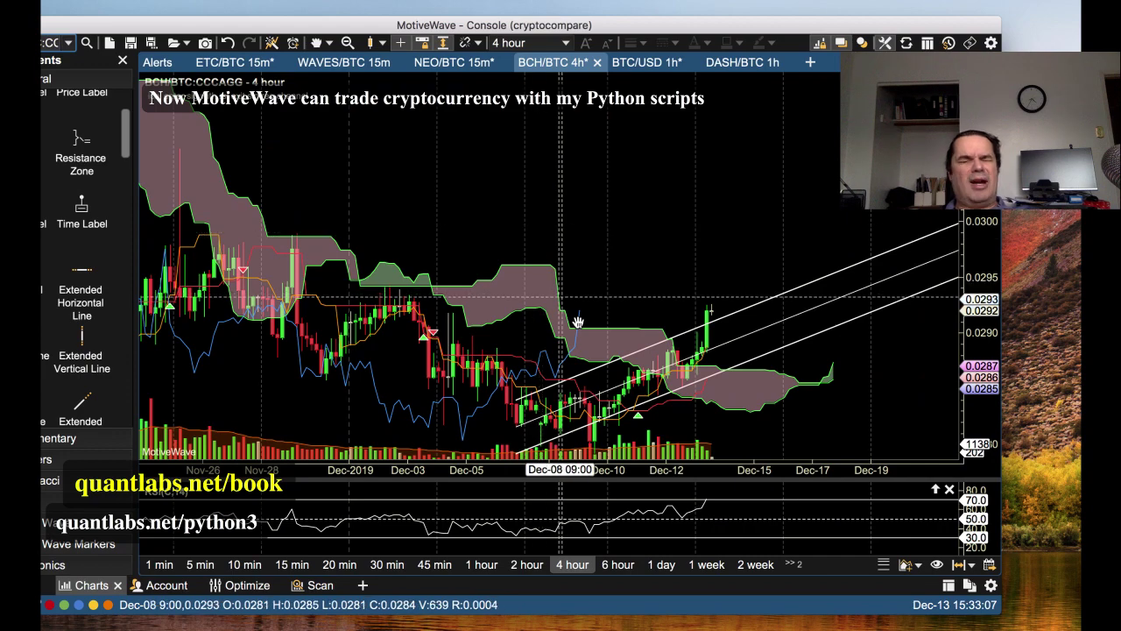
scroll(601, 330, "left", 4)
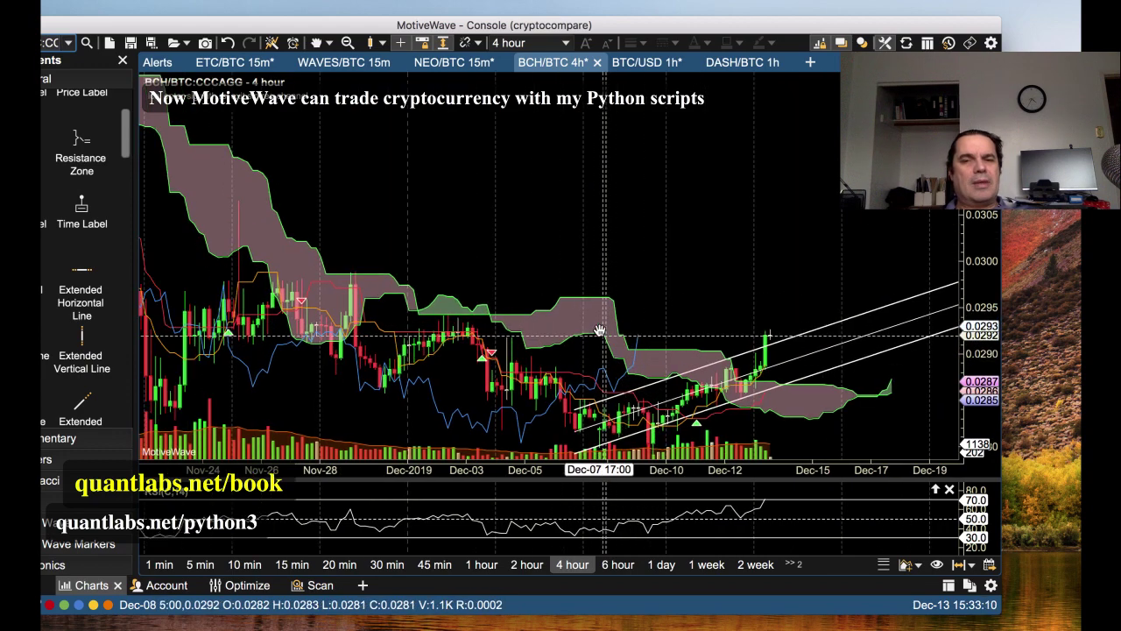
scroll(604, 326, "right", 10)
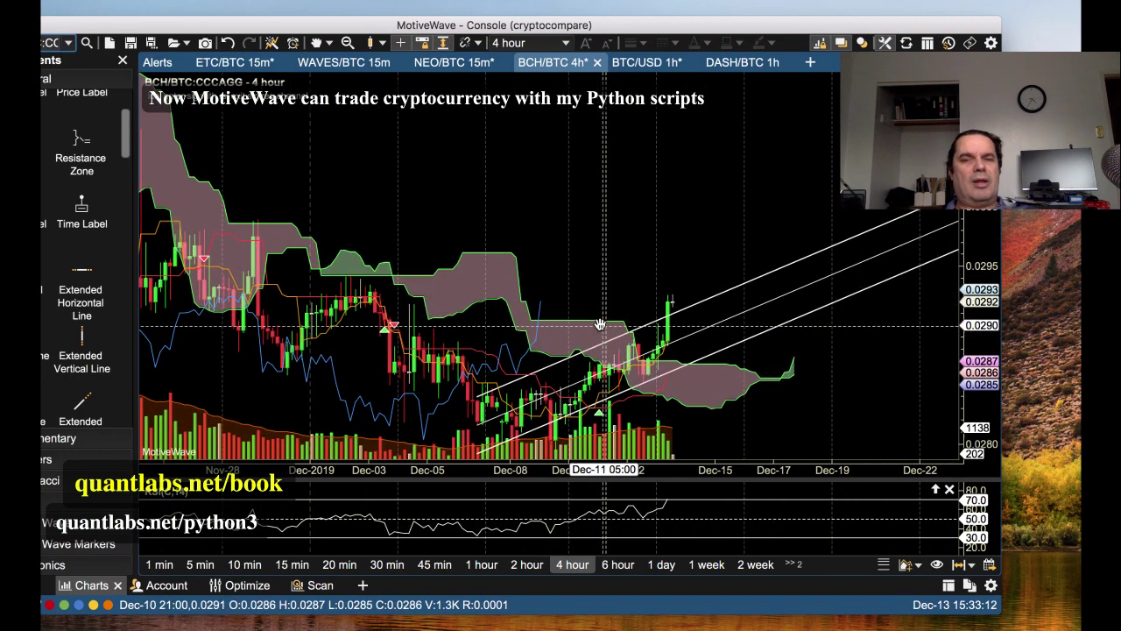
scroll(495, 263, "left", 6)
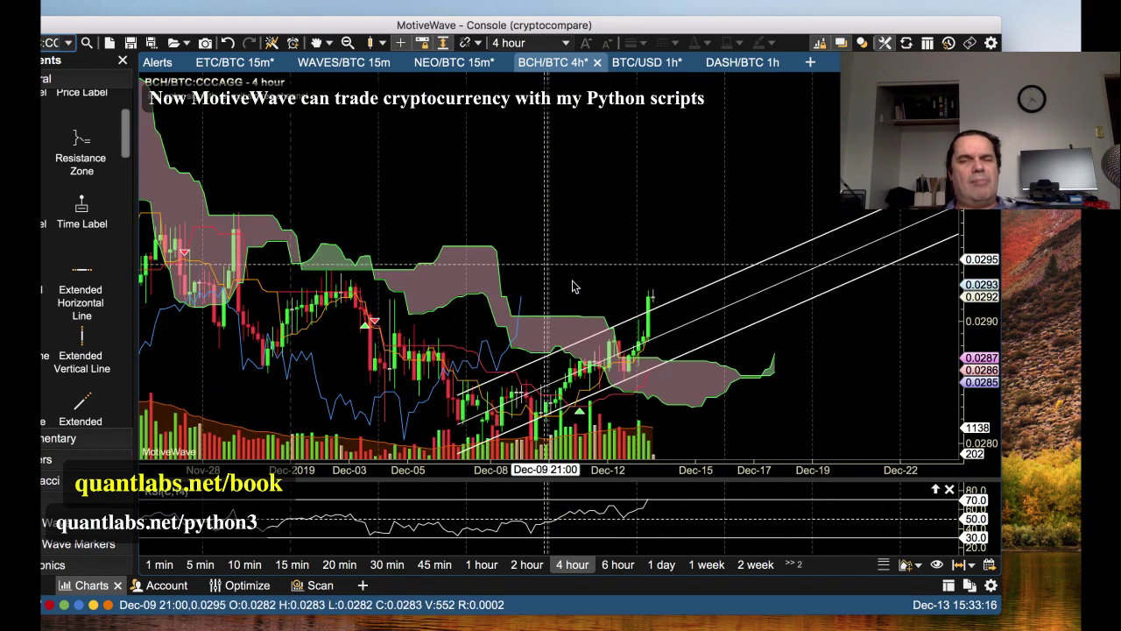
scroll(569, 287, "right", 4)
left_click_drag(569, 285, 550, 283)
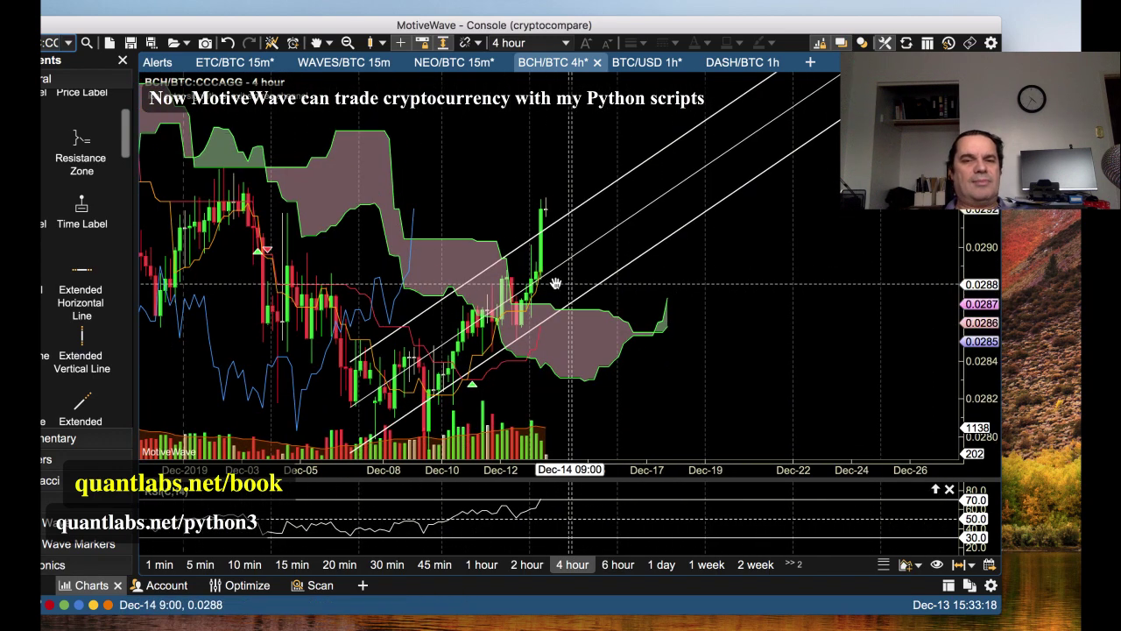
right_click(445, 246)
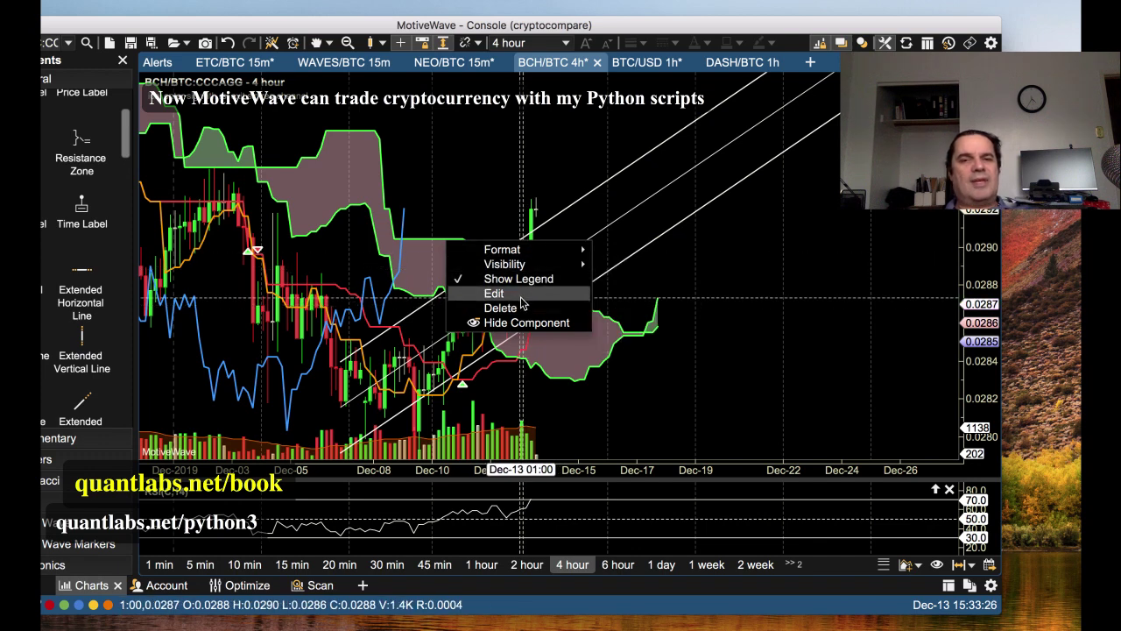
left_click(433, 186)
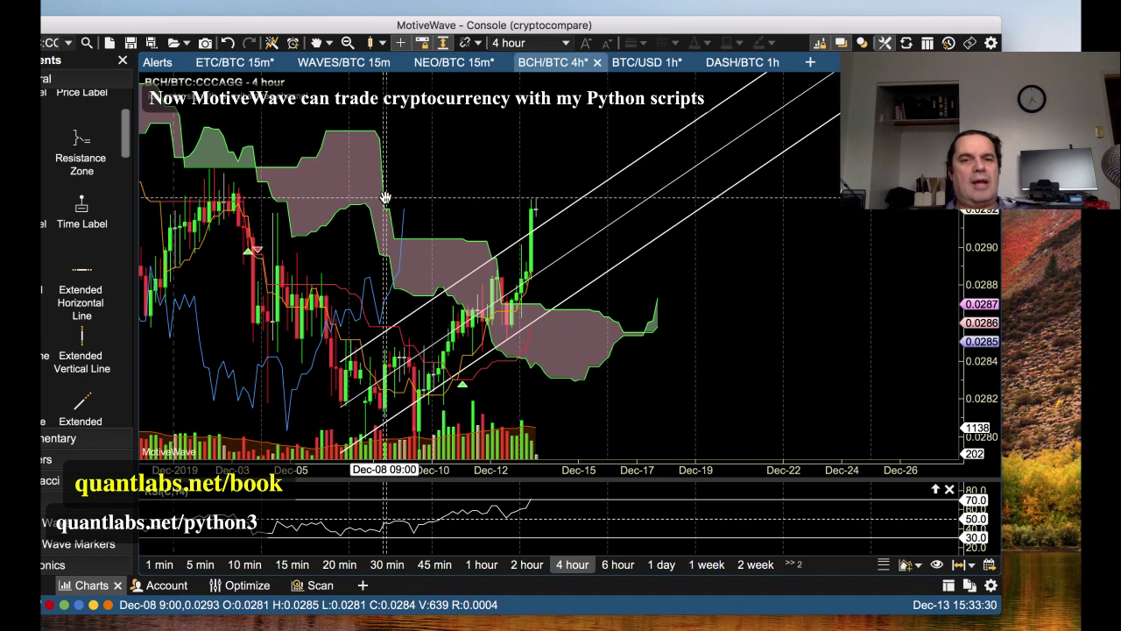
right_click(386, 198)
mouse_move(475, 268)
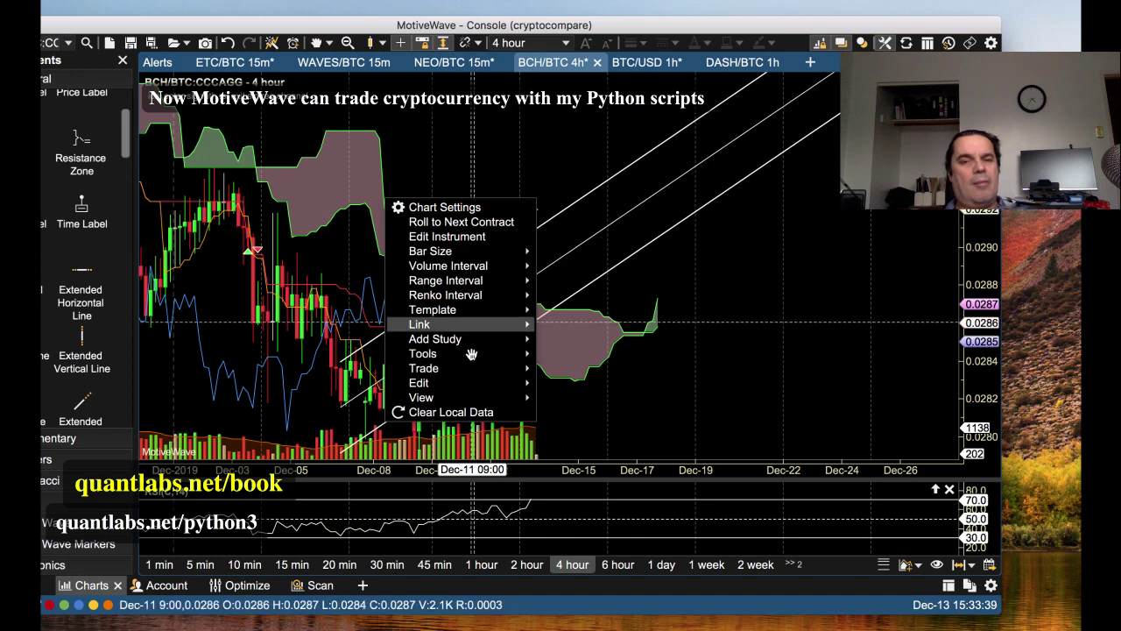
mouse_move(495, 392)
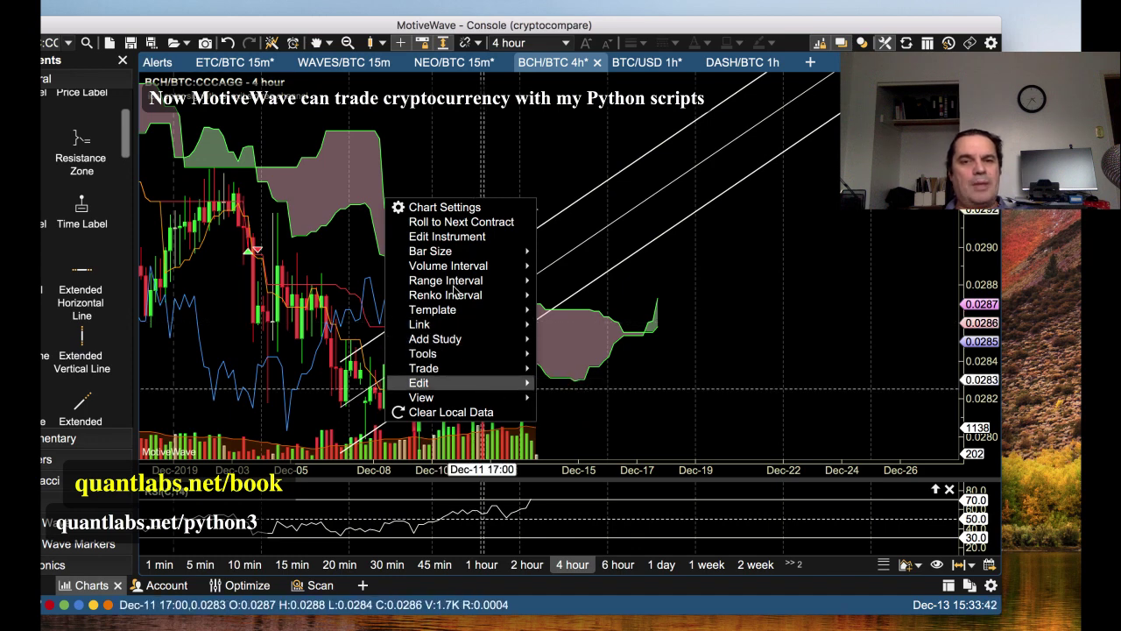
left_click(375, 176)
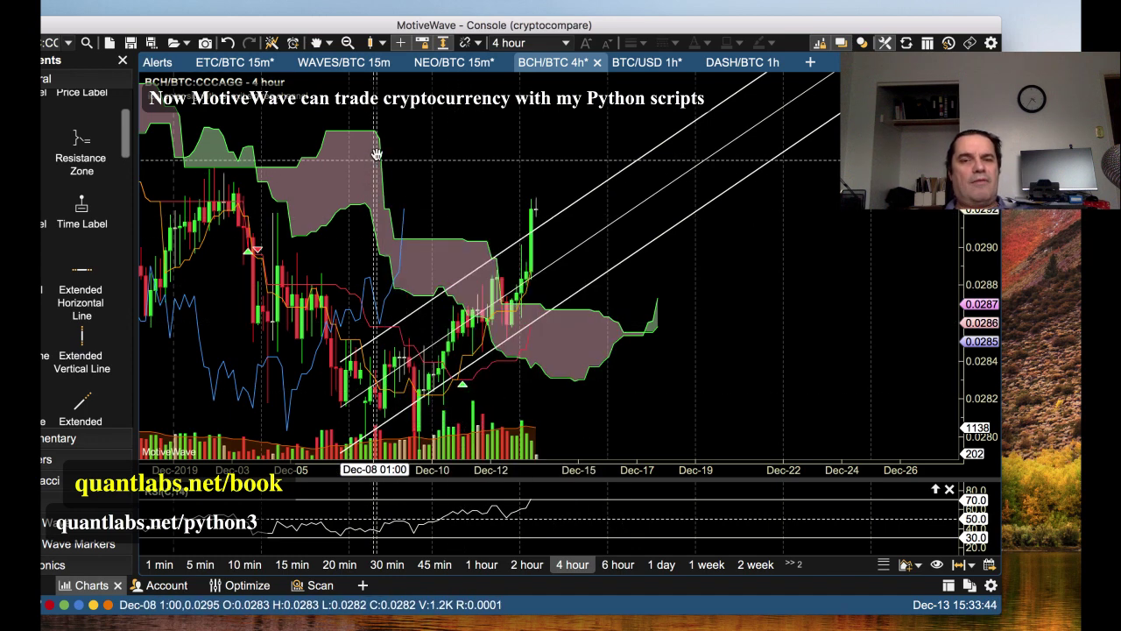
right_click(378, 145)
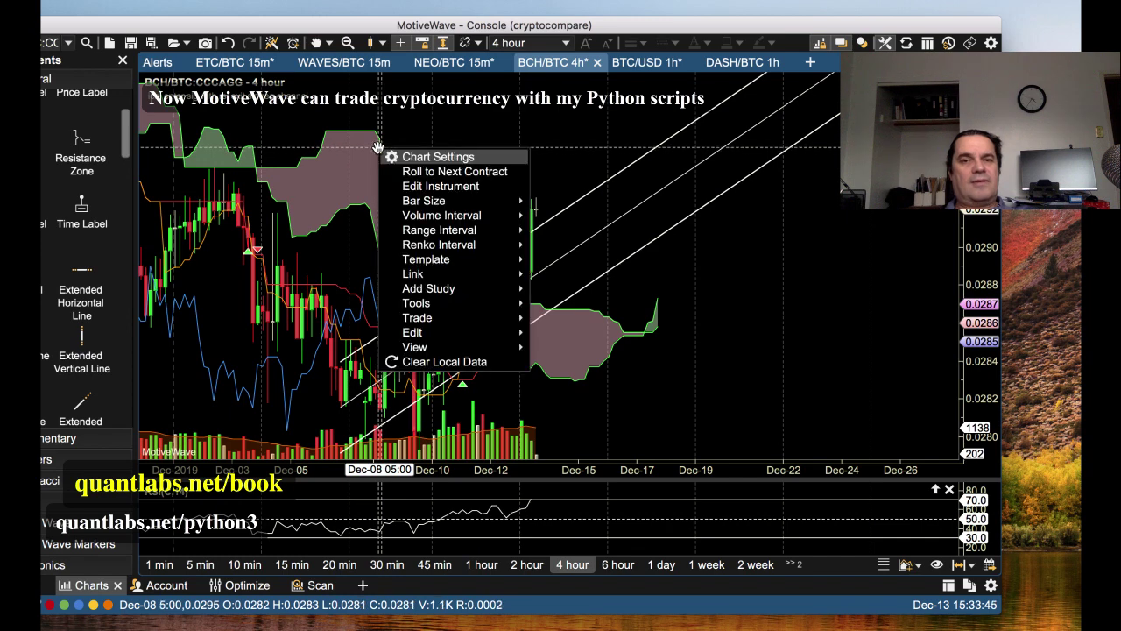
left_click(464, 188)
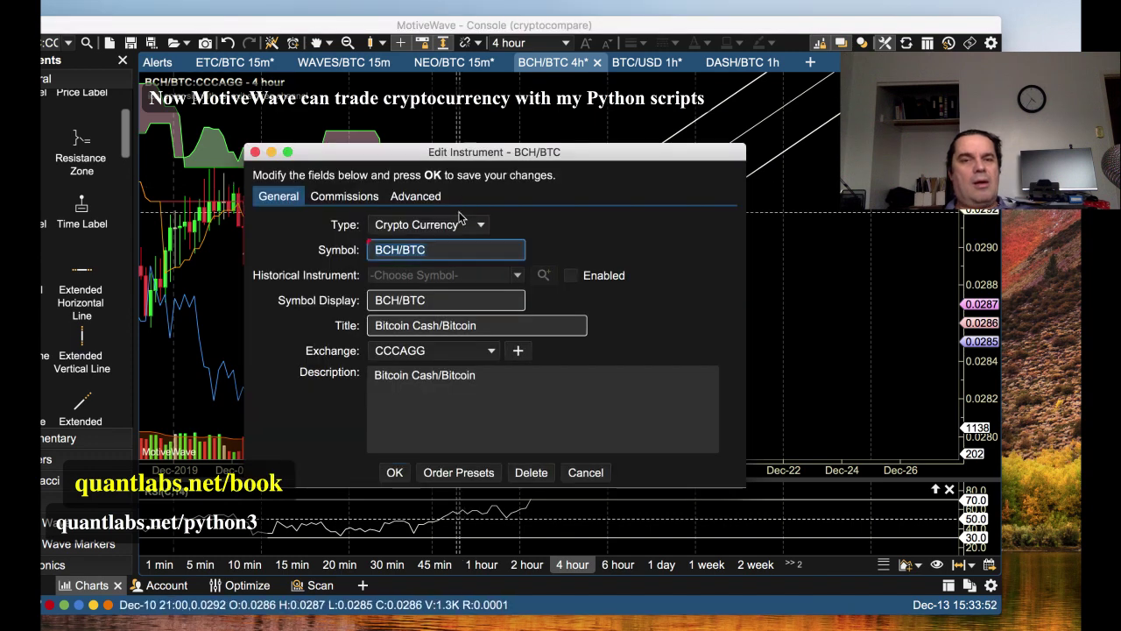
left_click(586, 472)
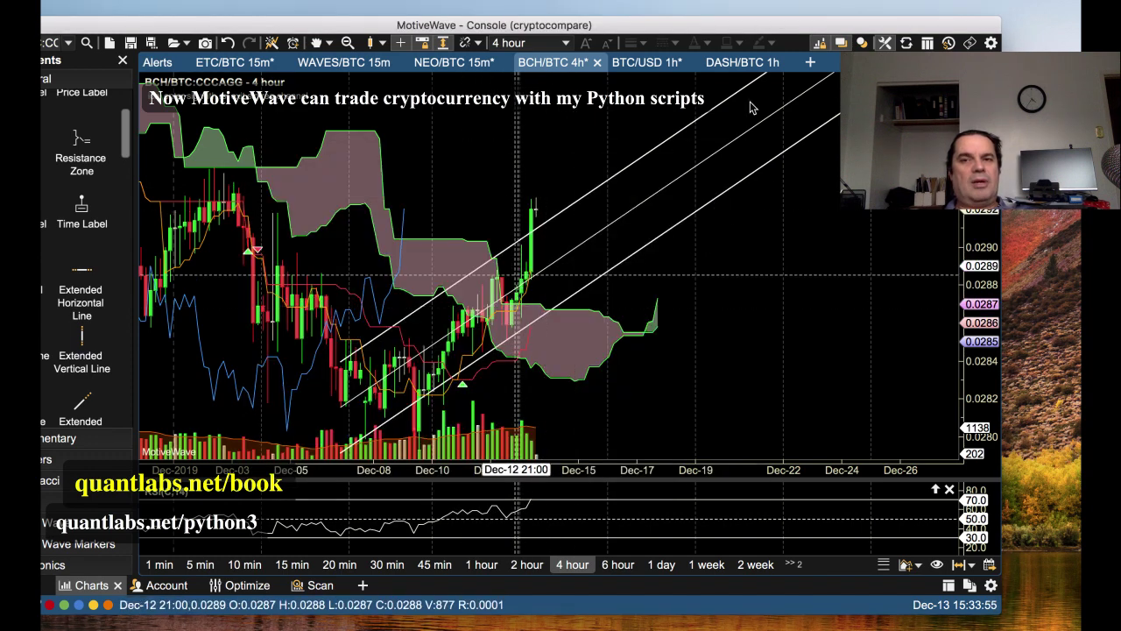
- Add a new chart tab for the BTC/USD:CCCAGG symbol, after backing out of the Watch list option
left_click(810, 62)
left_click(829, 96)
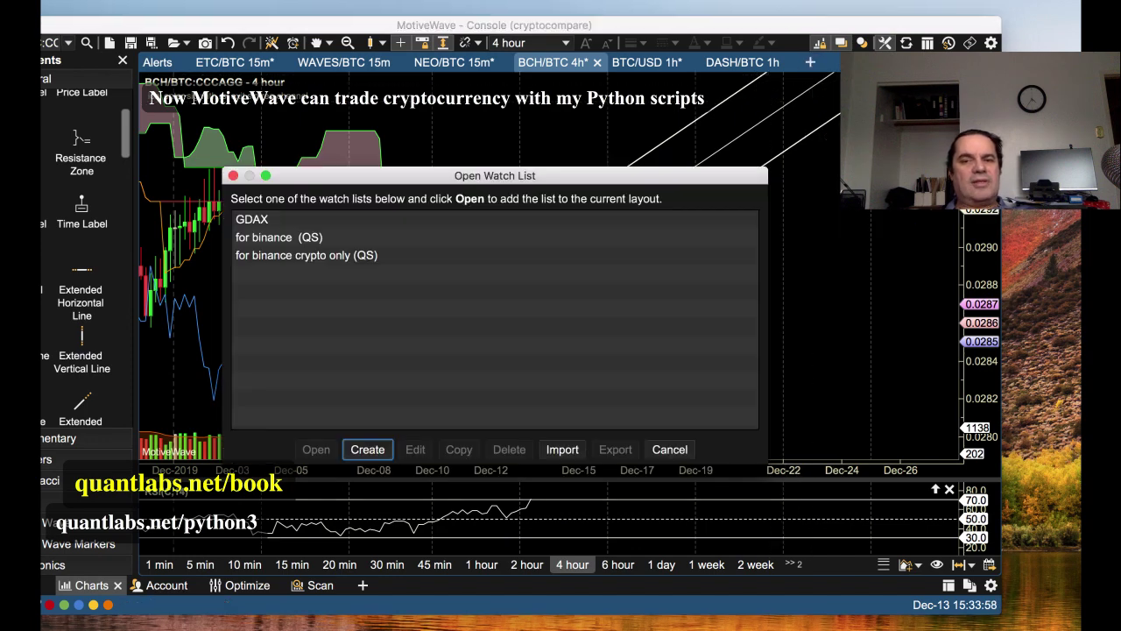
left_click(669, 449)
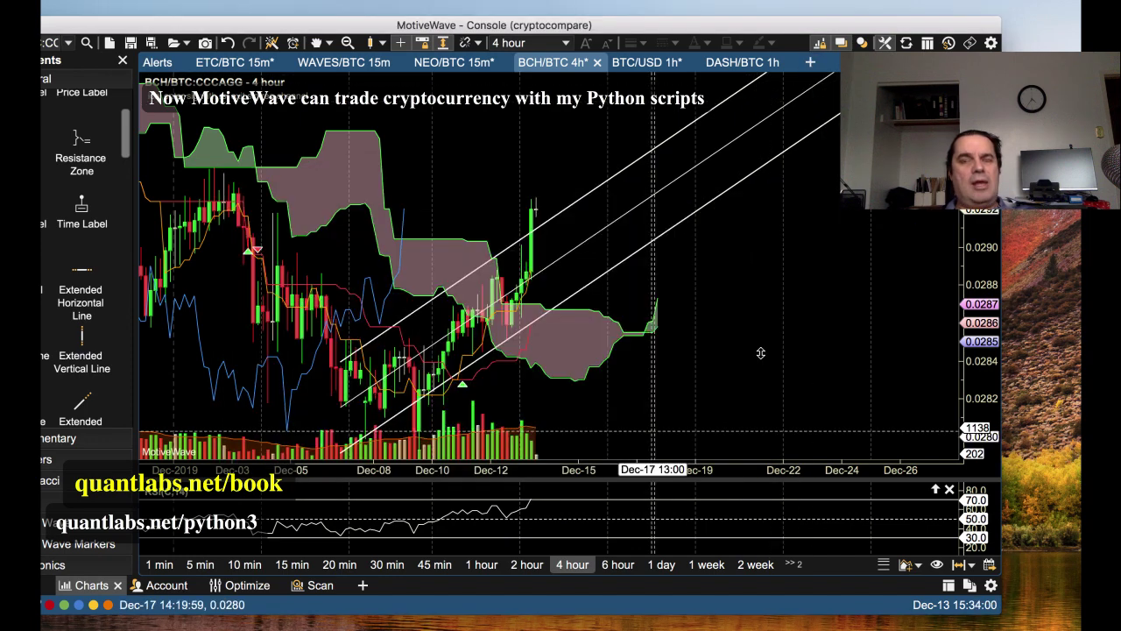
left_click(810, 63)
left_click(830, 81)
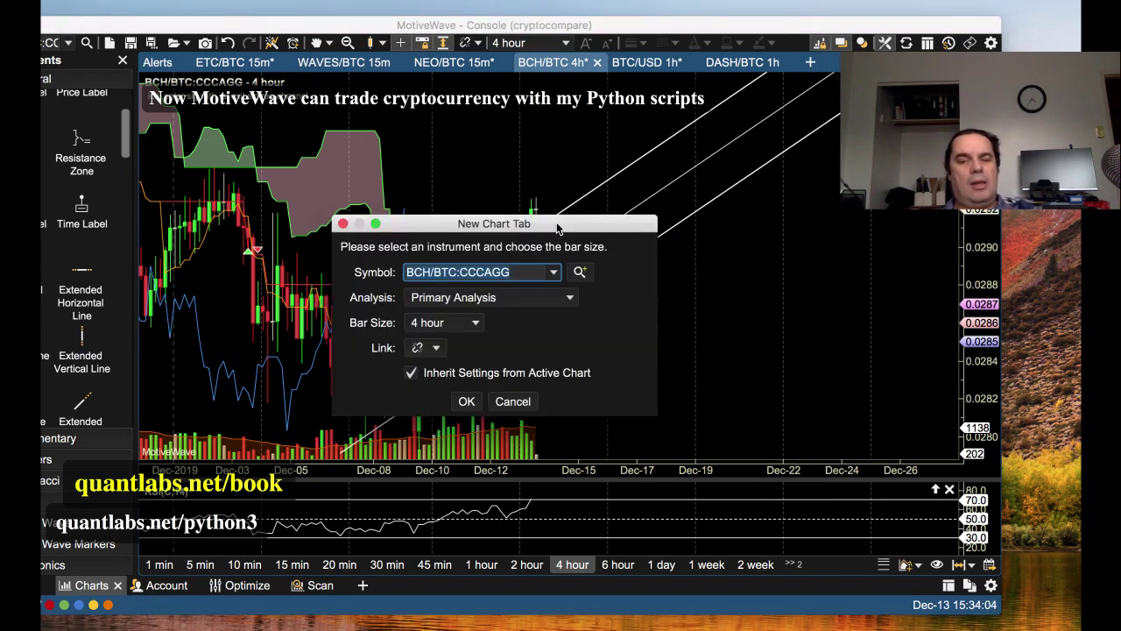
type("BTC?uS")
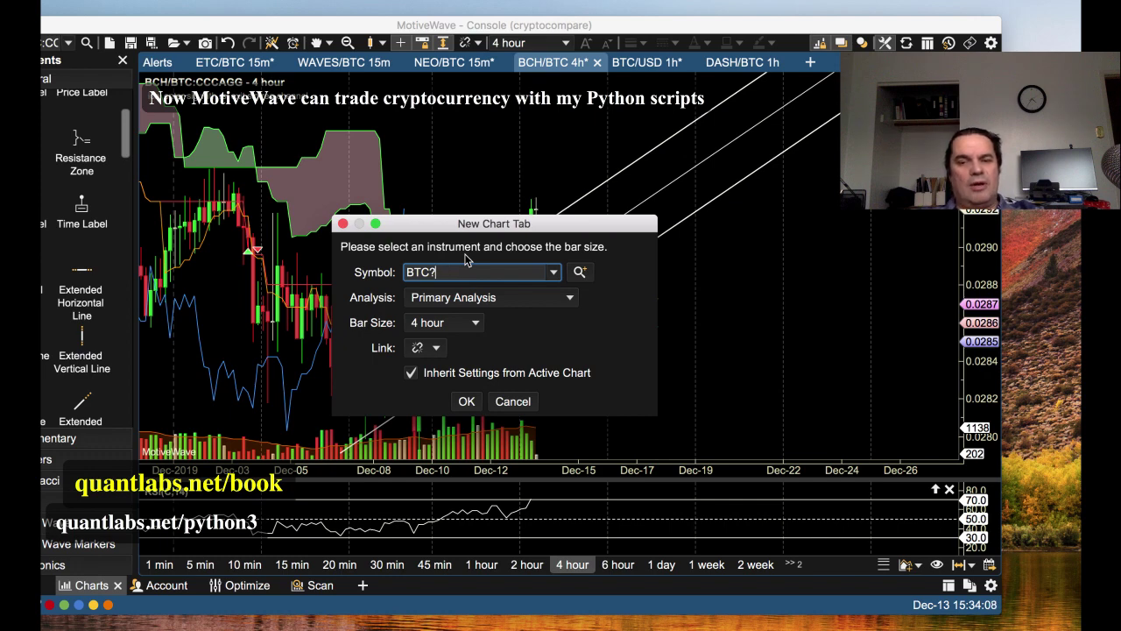
key("BackSpace")
key("BackSpace")
key("BackSpace")
type("USD:CCCAGG")
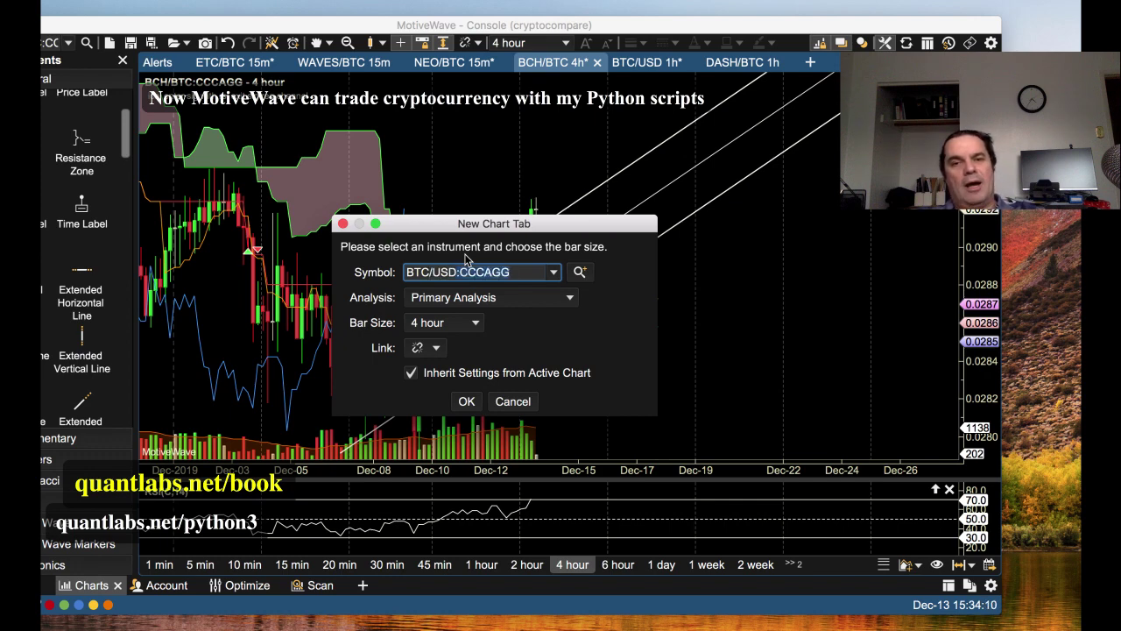
key("Return")
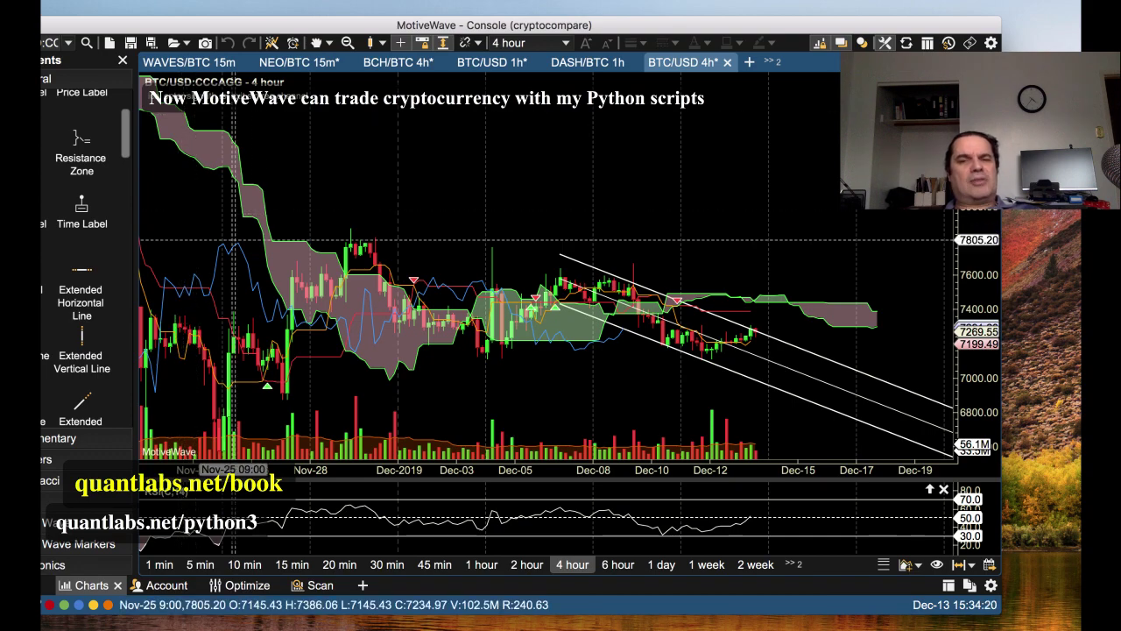
- Scroll the BTC/USD chart to recent bars and open the linear regression channel's context menu
scroll(511, 239, "right", 6)
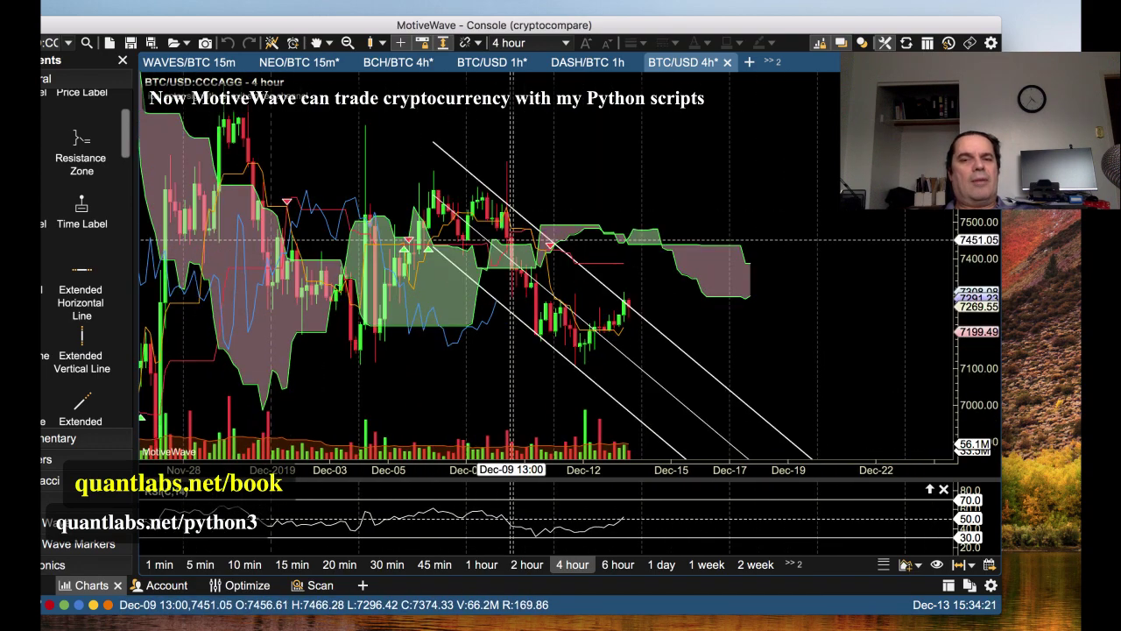
scroll(499, 228, "left", 1)
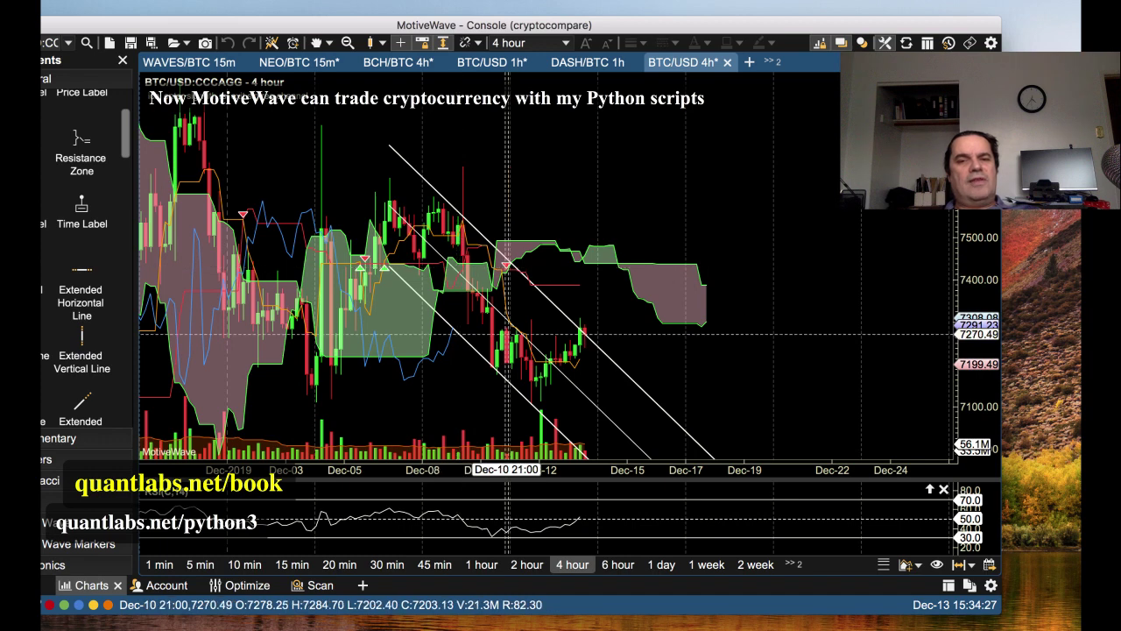
right_click(581, 334)
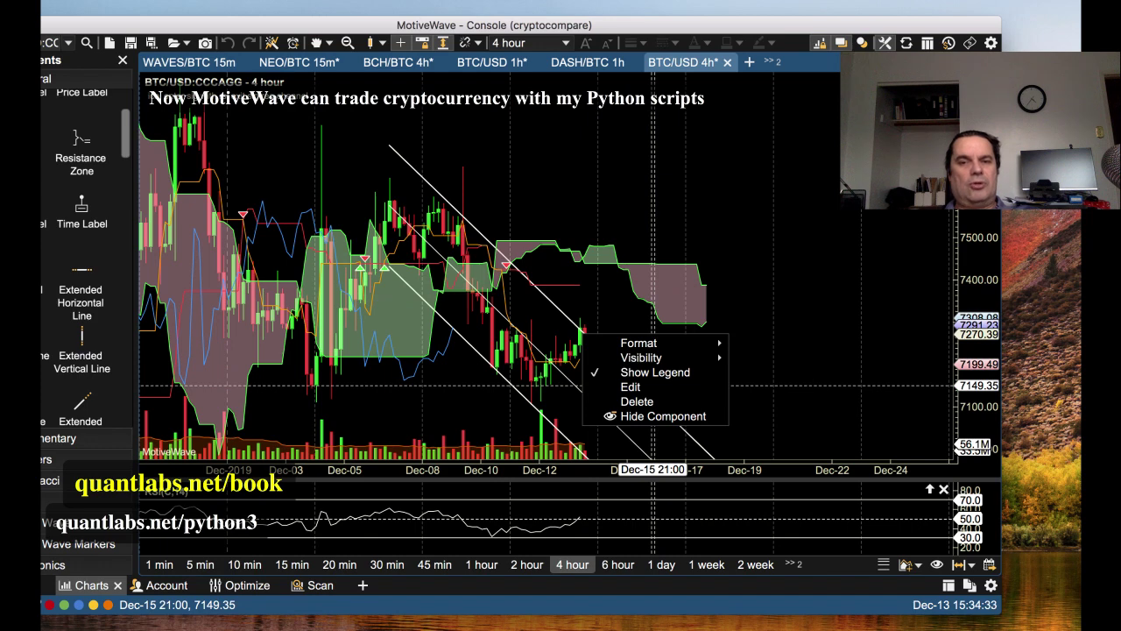
- Edit the Linear Regression Channel, looking through its General and Display tabs before landing on Signals
left_click(630, 386)
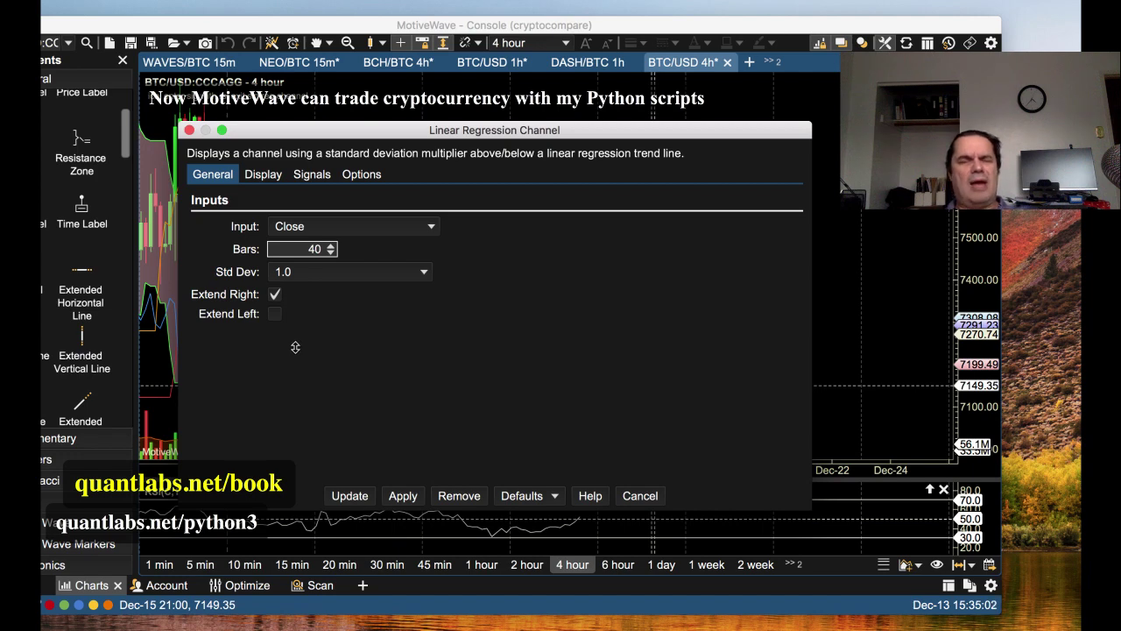
left_click(263, 173)
left_click(225, 179)
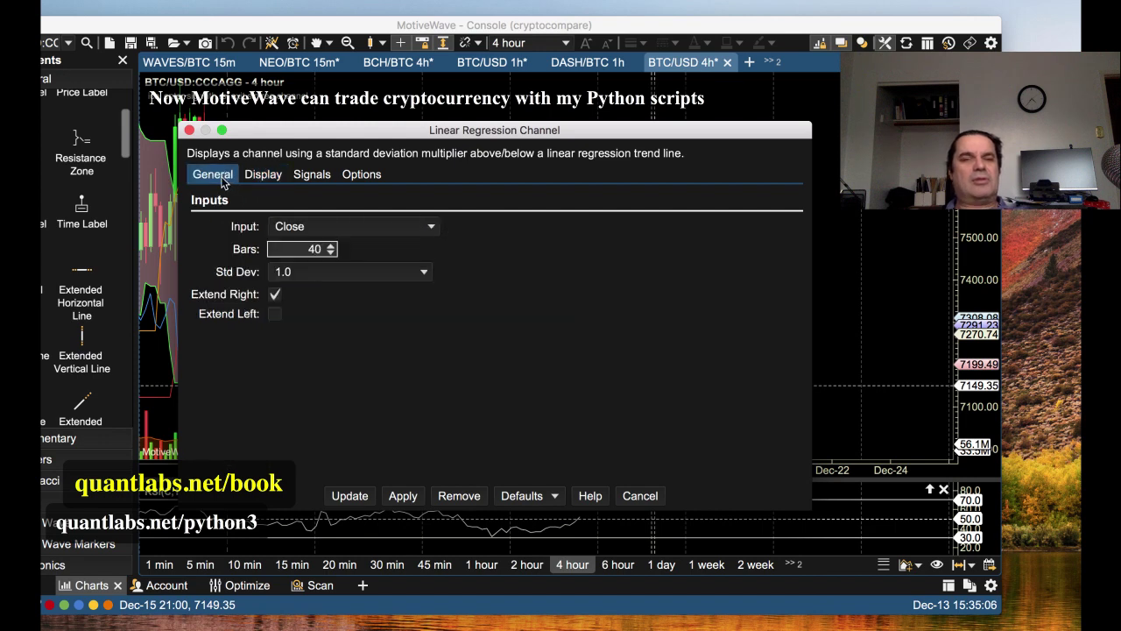
left_click(268, 177)
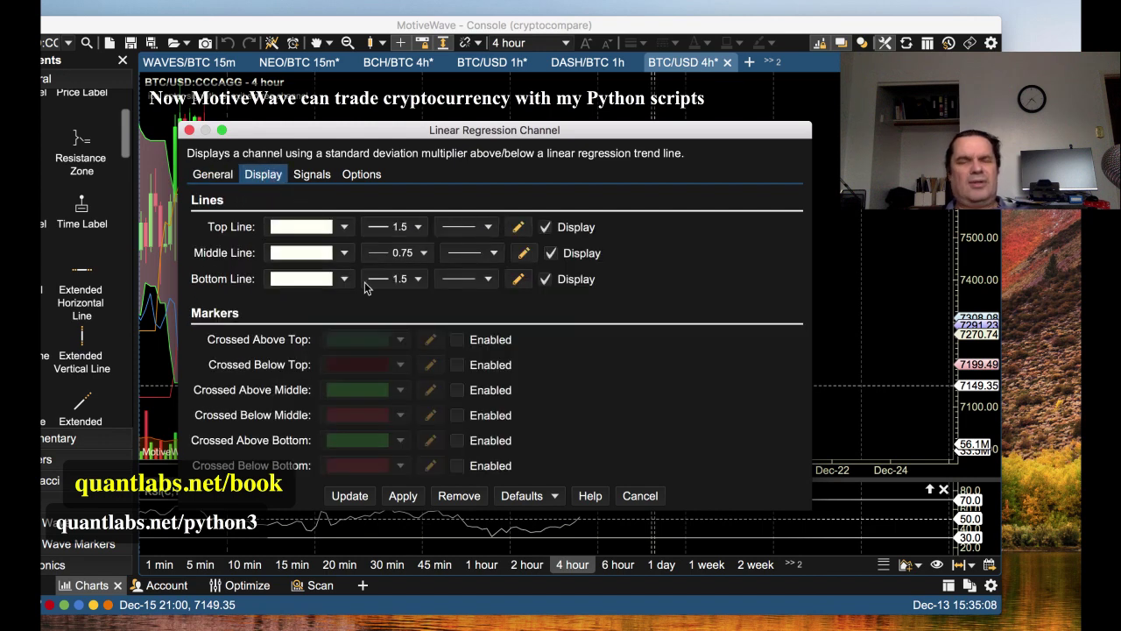
left_click(213, 175)
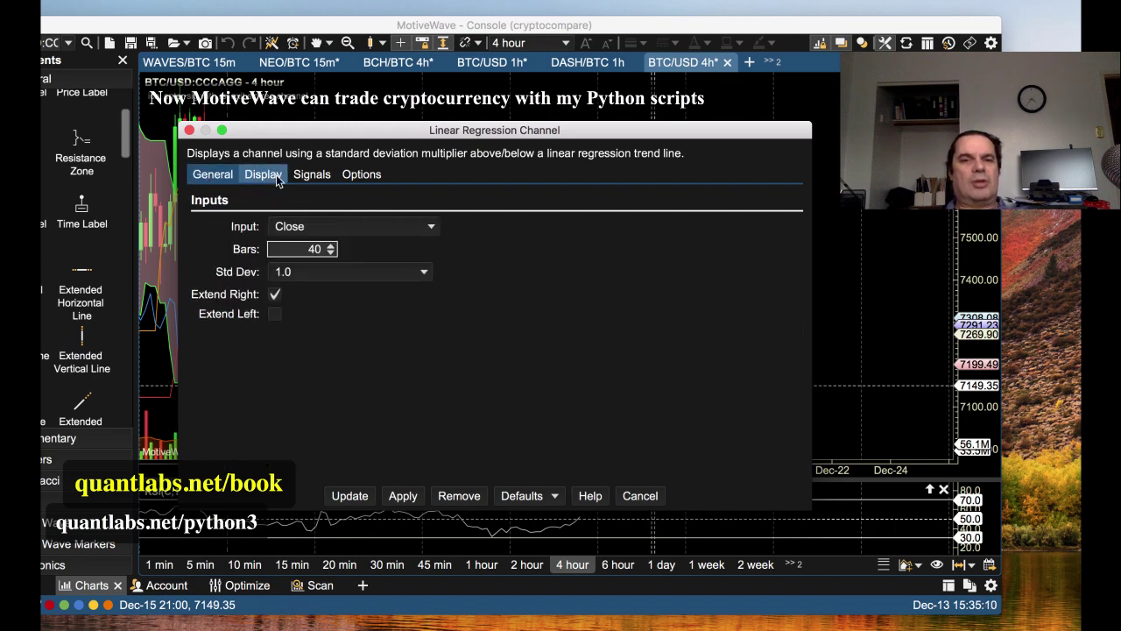
left_click(312, 174)
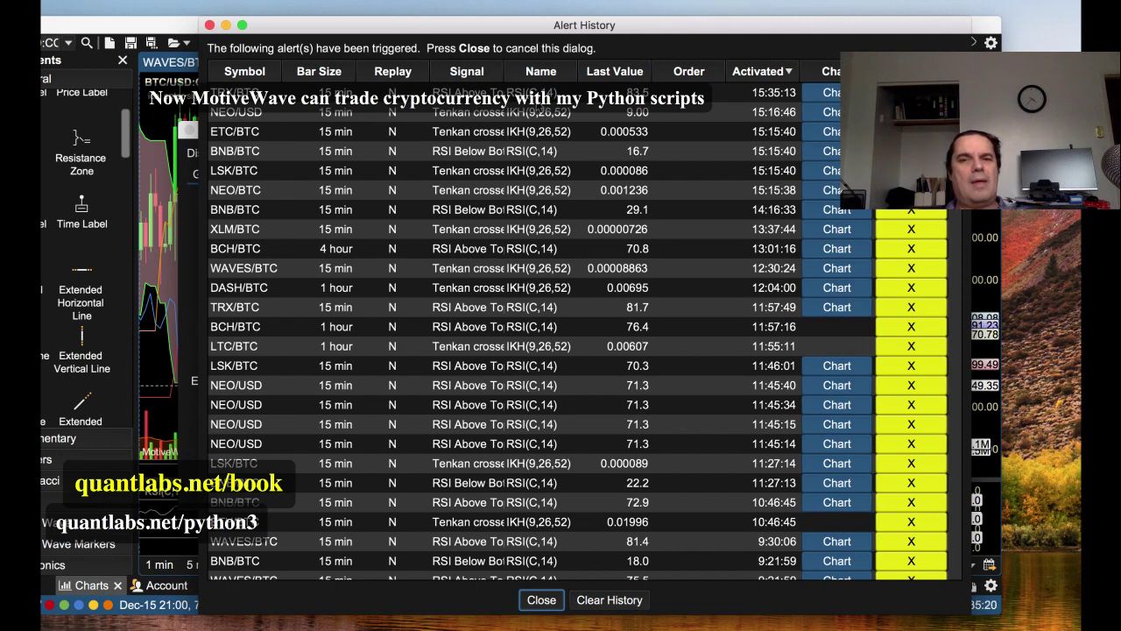
- Dismiss the Alert History, switch Signal from All to only Crossed Above Top, enable it and close the dialog
left_click(536, 99)
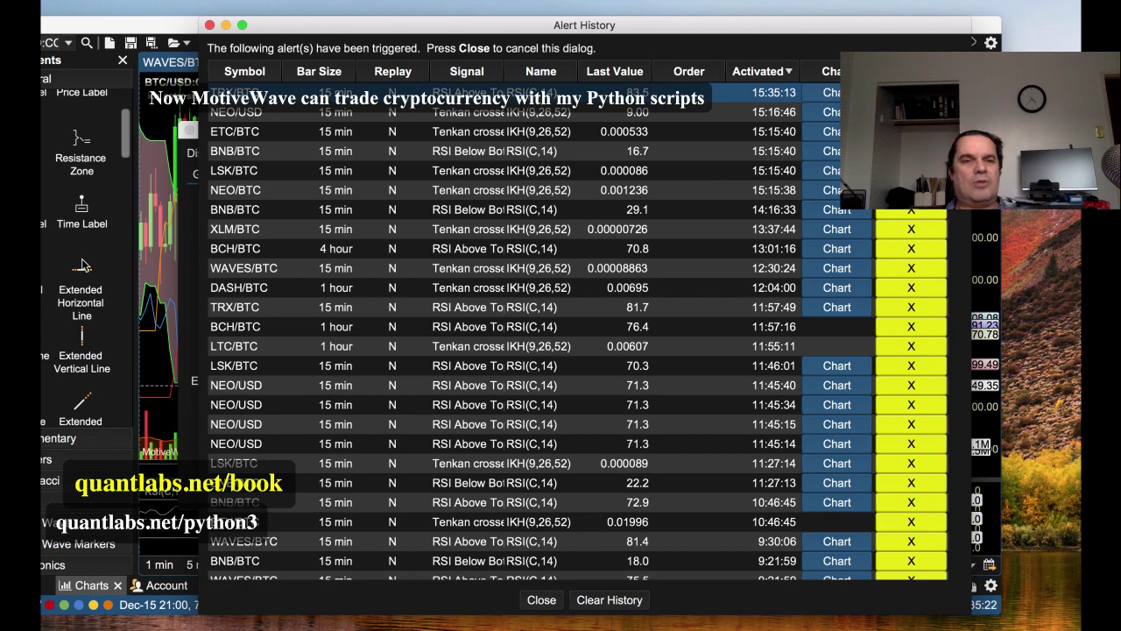
double_click(185, 265)
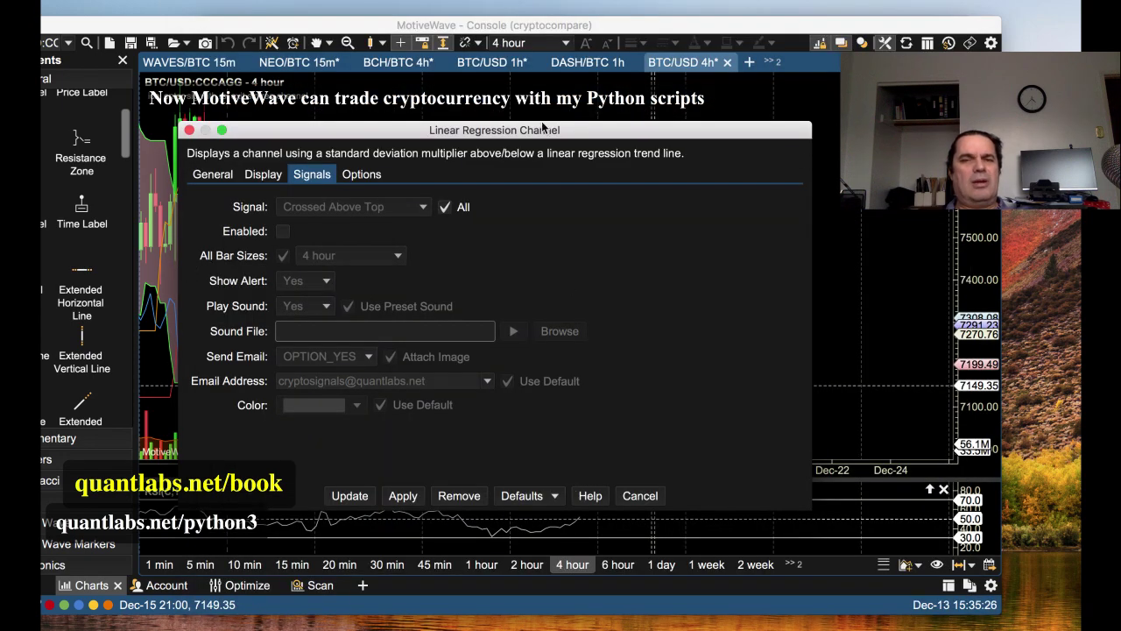
left_click_drag(551, 133, 548, 115)
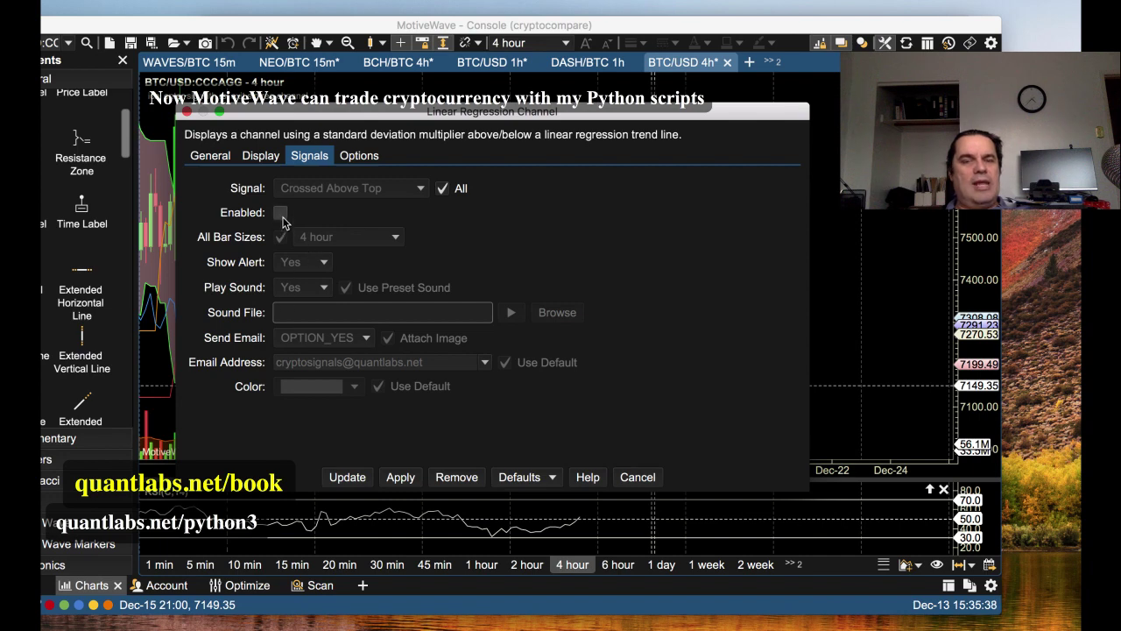
left_click(439, 192)
left_click(281, 213)
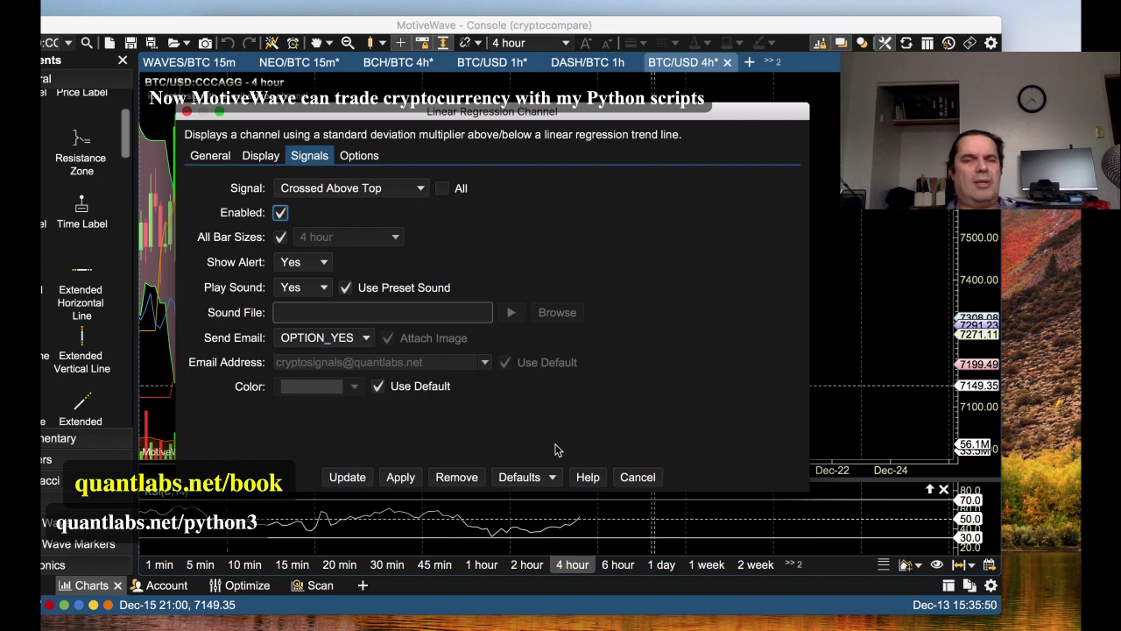
left_click(637, 477)
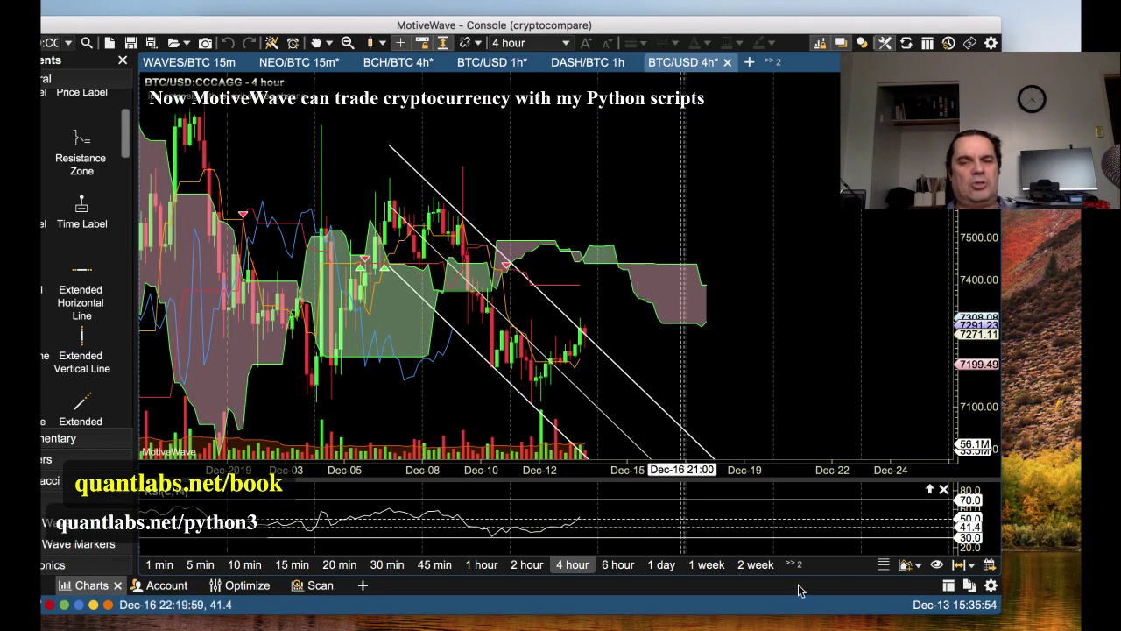
- Show the first Python tab in iTerm2 and scroll its hgetall PositionsCryptoMW exit-order check output
left_click(858, 624)
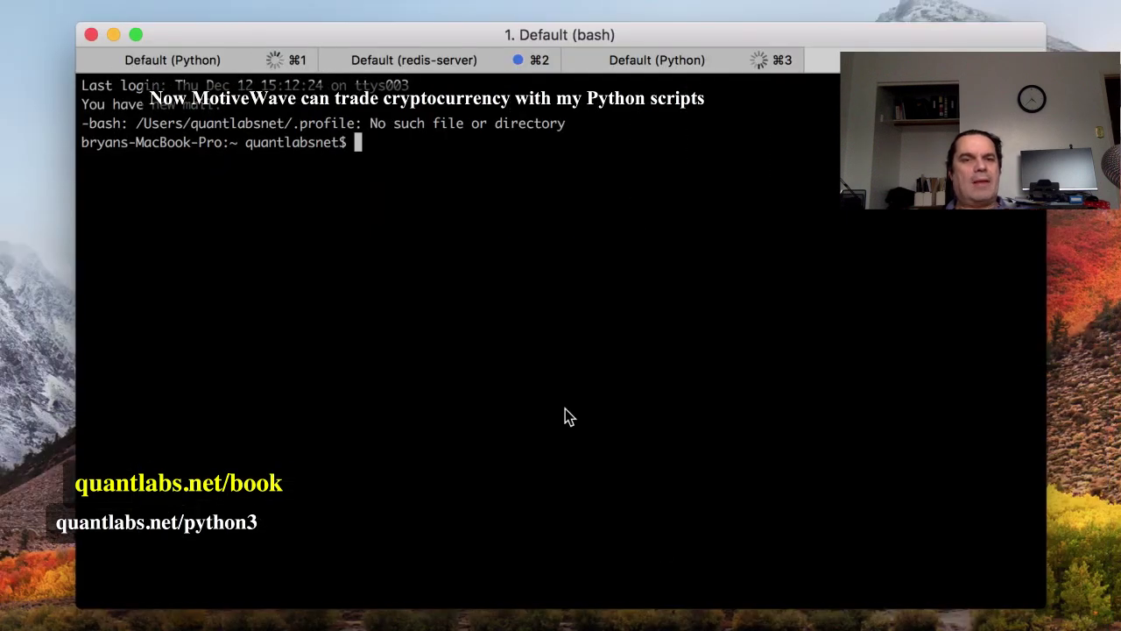
left_click(181, 56)
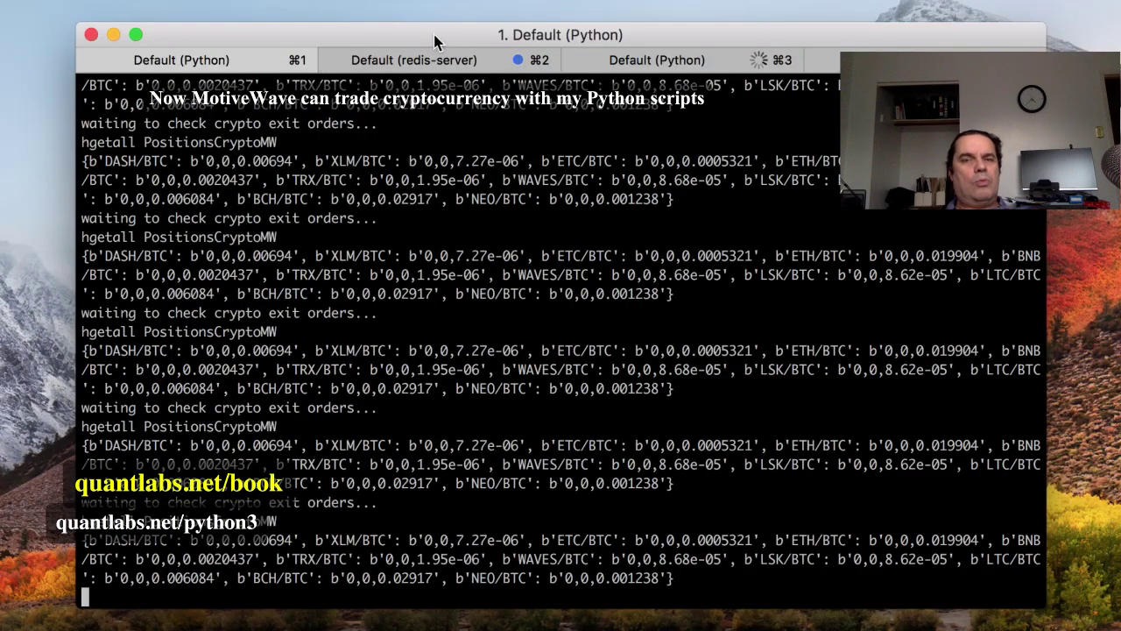
left_click_drag(443, 38, 443, 37)
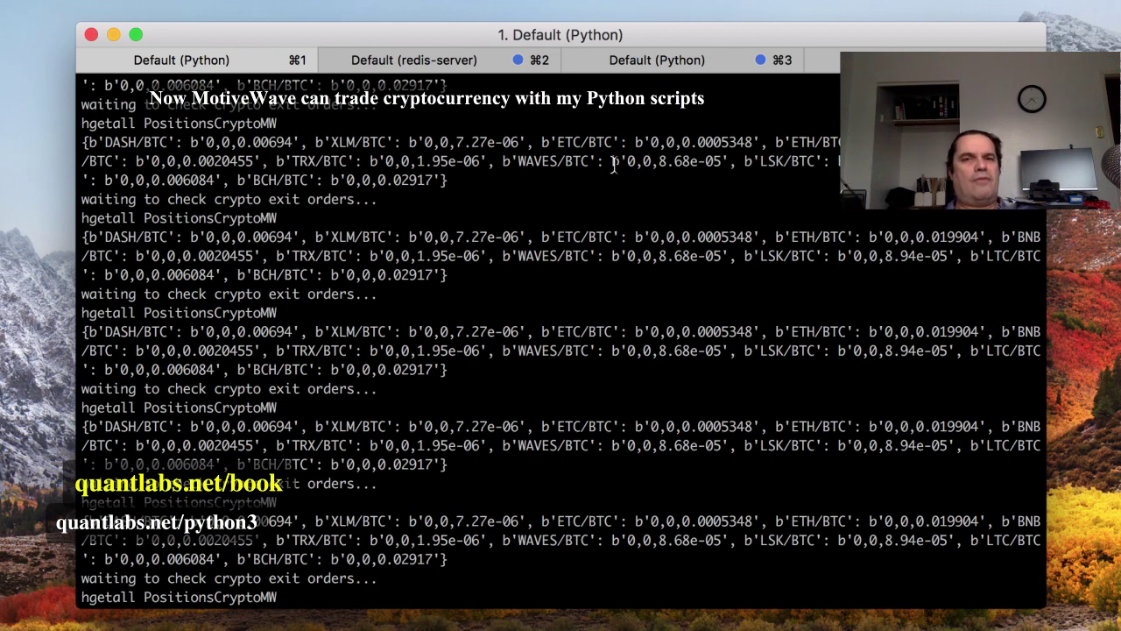
key("super+Tab")
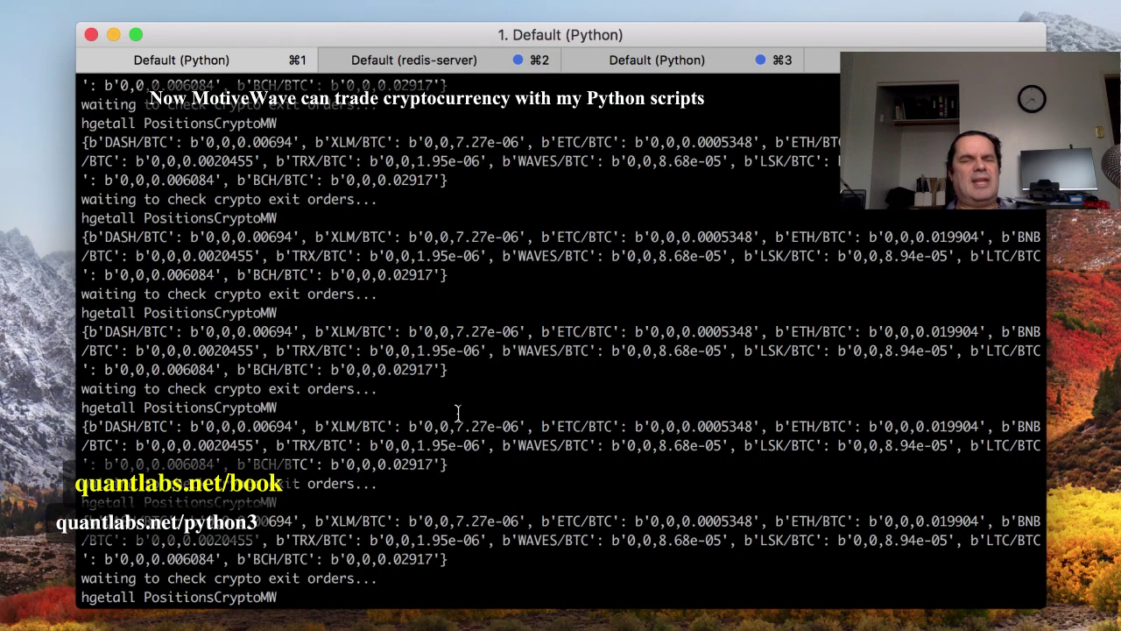
scroll(456, 412, "up", 2)
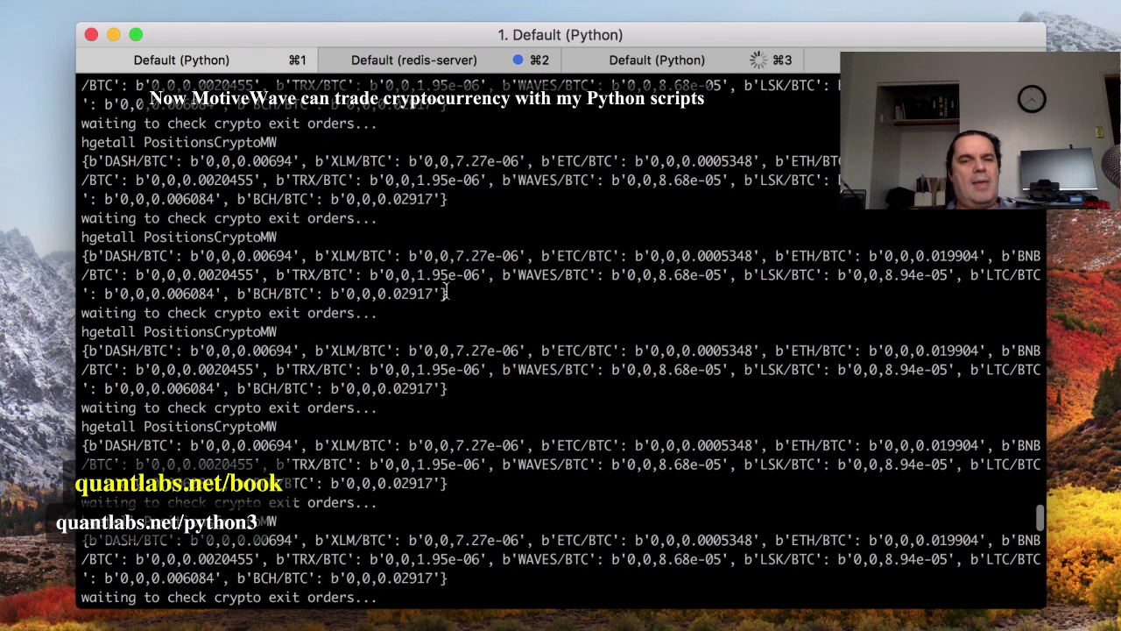
scroll(443, 196, "down", 2)
scroll(440, 197, "up", 1)
scroll(442, 198, "up", 2)
scroll(442, 197, "down", 4)
scroll(446, 175, "down", 2)
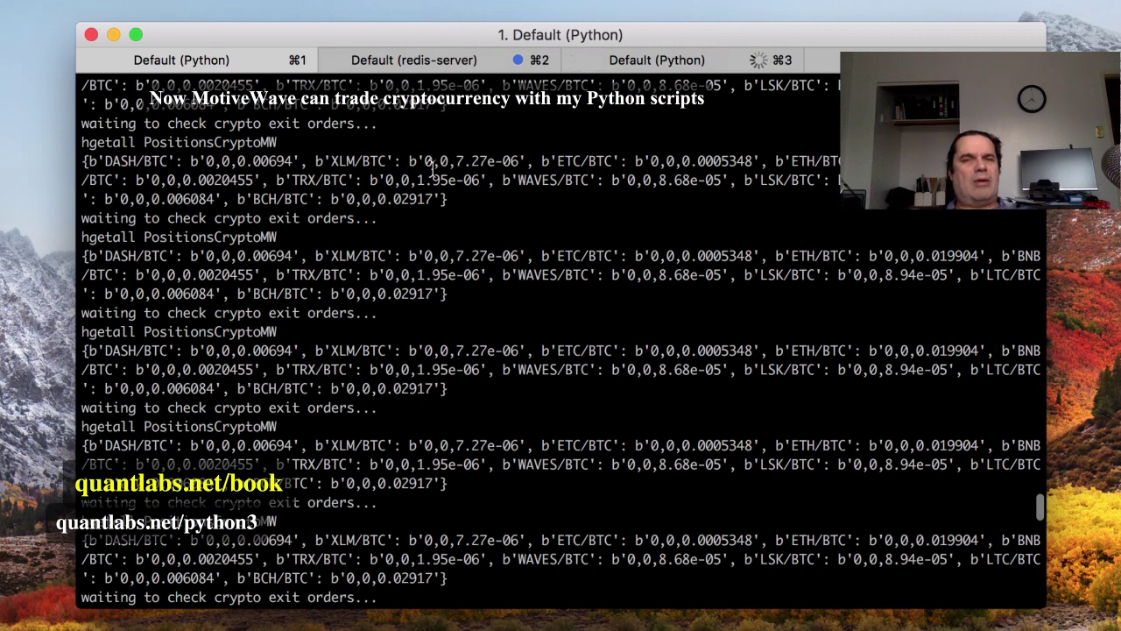
- Show the signal-checking Python output in the third iTerm2 tab, scrolling its base64 history
left_click(621, 63)
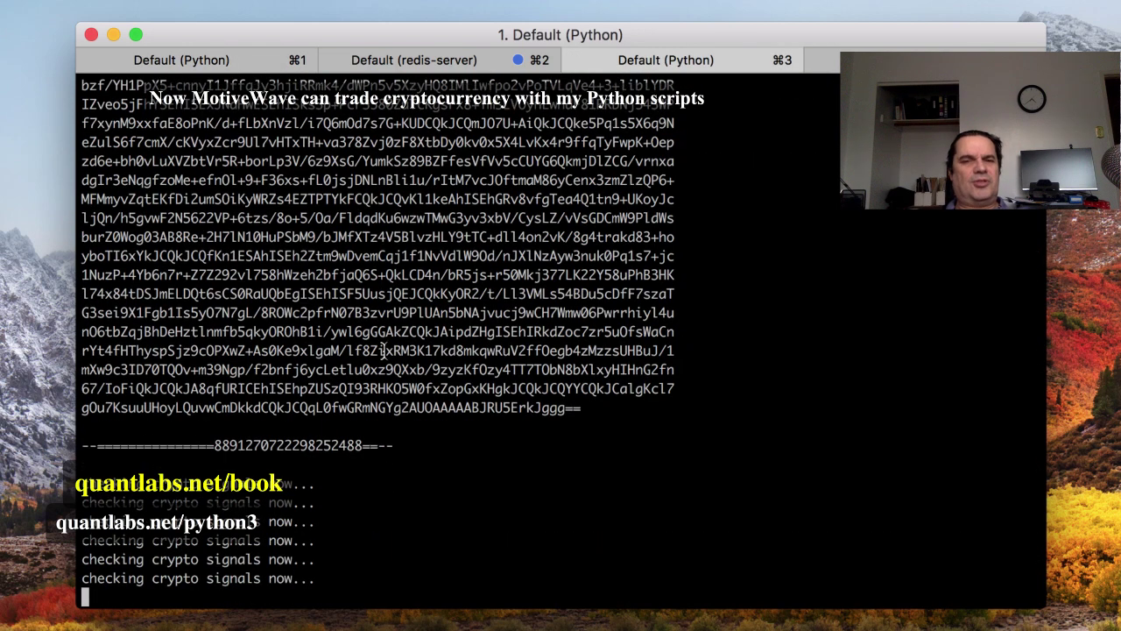
scroll(382, 349, "up", 5)
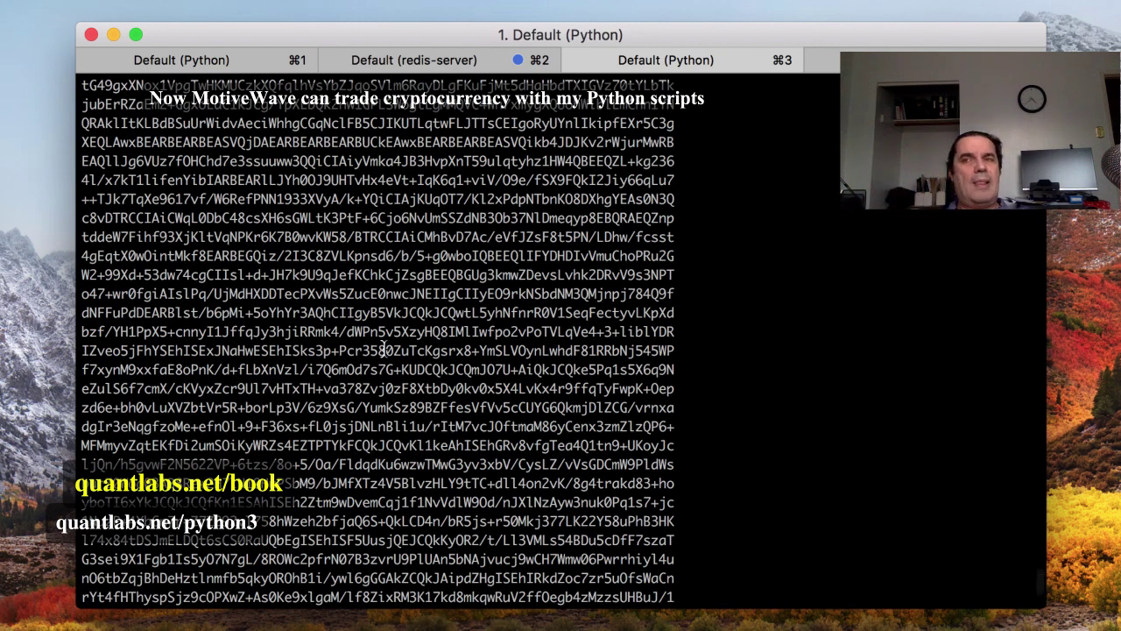
scroll(404, 348, "down", 10)
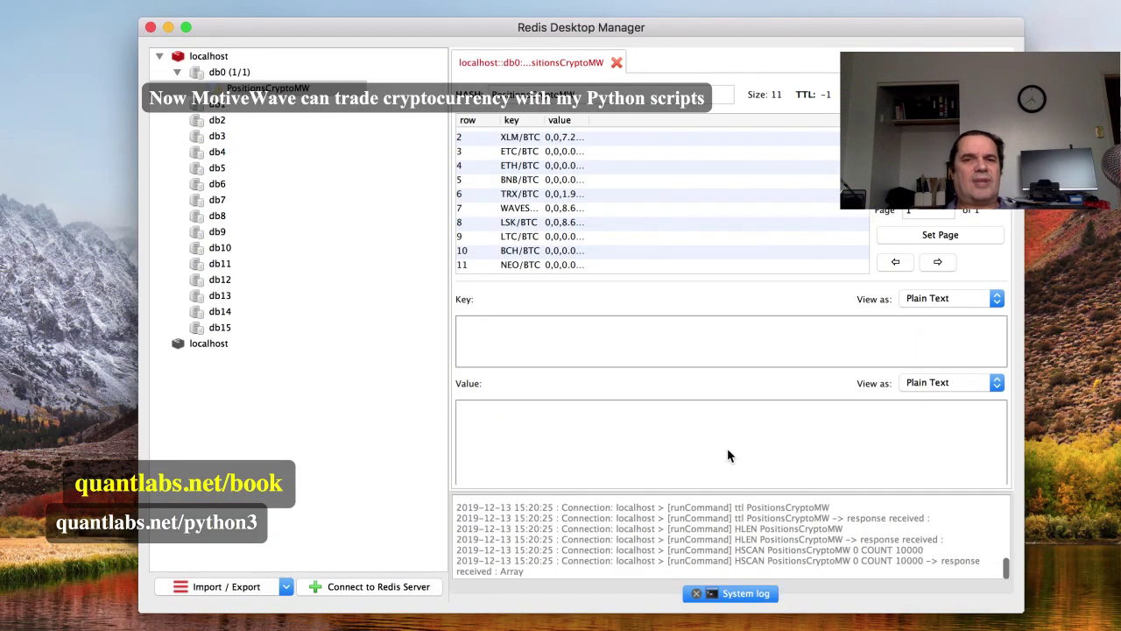
- Shift the Redis Desktop Manager window about 50 px to the left
left_click_drag(464, 27, 418, 27)
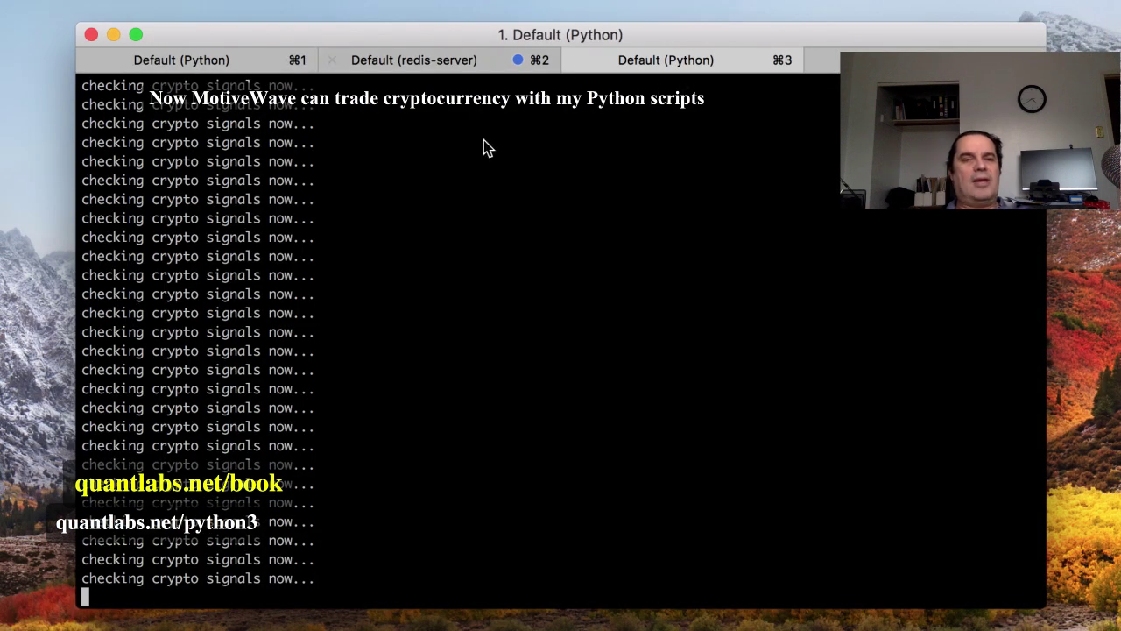
- Switch from the signal checker to the Redis positions hash, then the QuantLabs Our Mission page
scroll(459, 241, "up", 5)
scroll(455, 237, "down", 5)
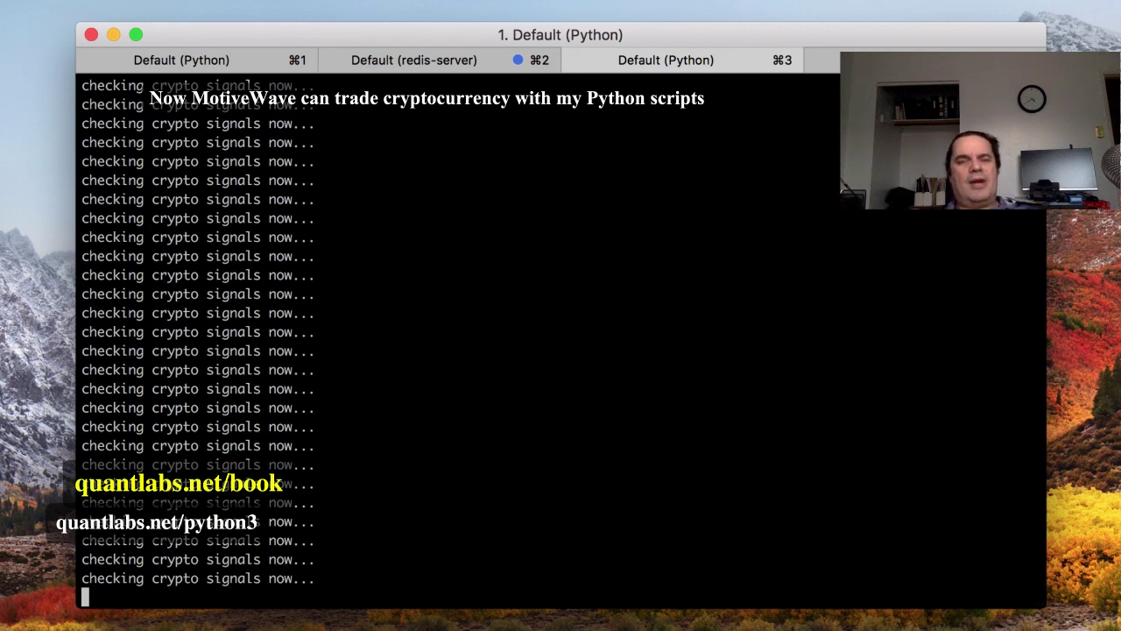
key("super+Tab")
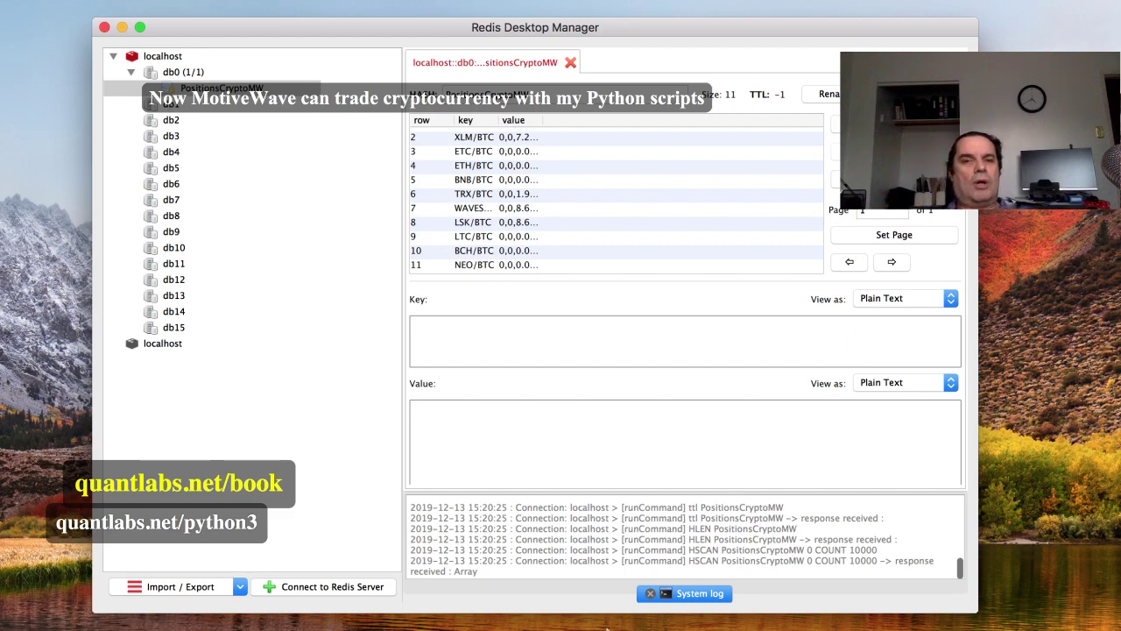
left_click(611, 624)
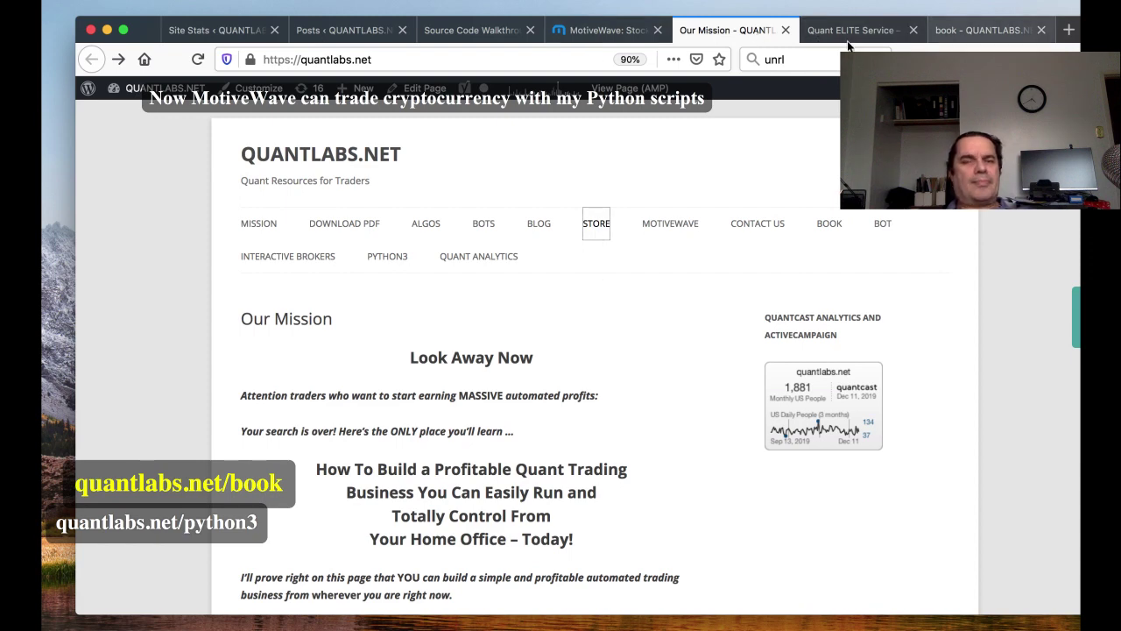
- Open and scroll the Source Code Walkthrough post, then view the Quant ELITE Service page
left_click(478, 32)
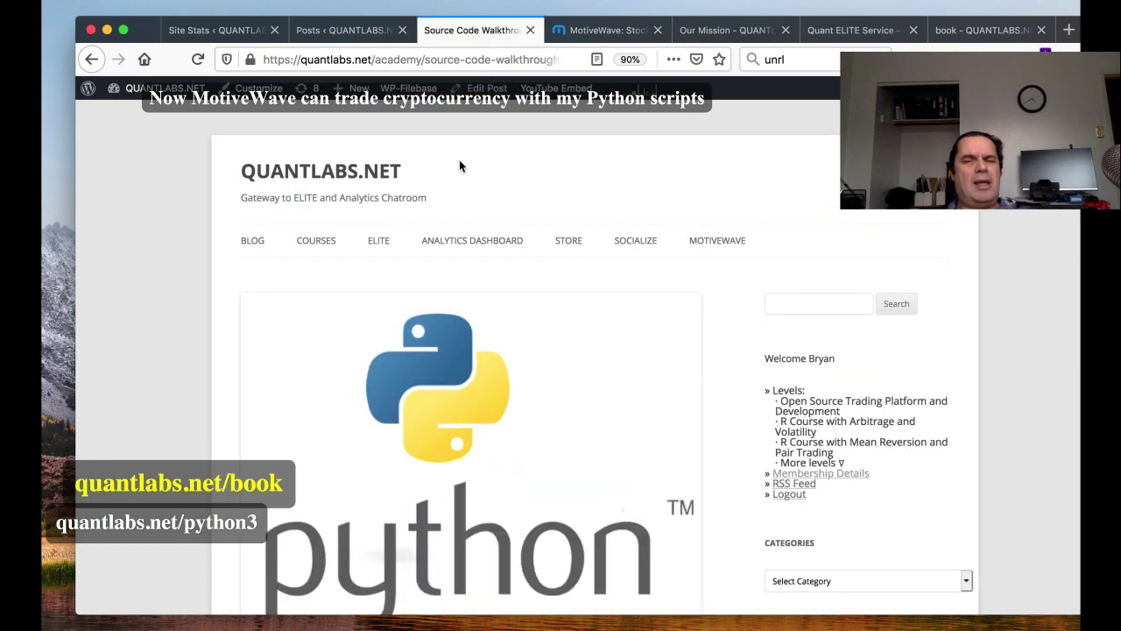
scroll(459, 159, "down", 5)
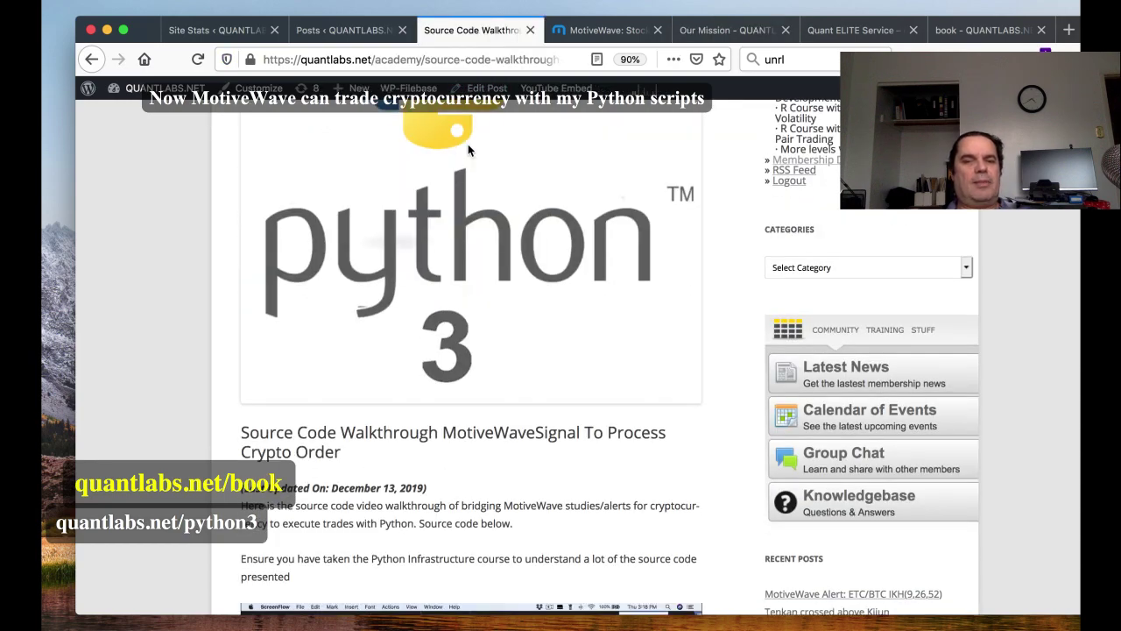
scroll(497, 203, "down", 3)
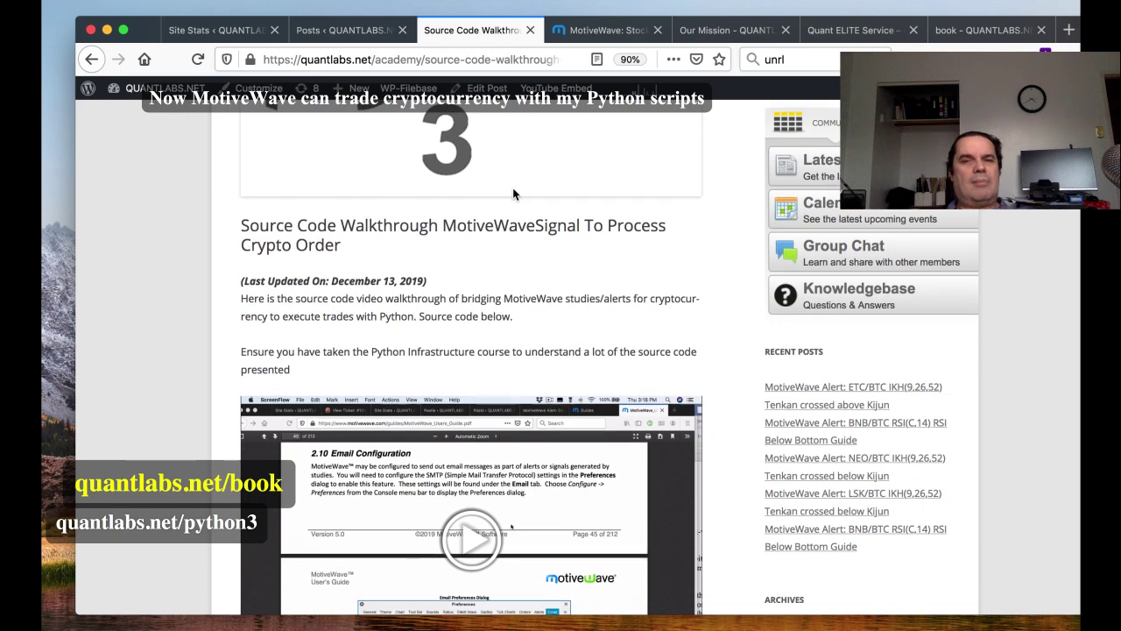
scroll(515, 192, "down", 2)
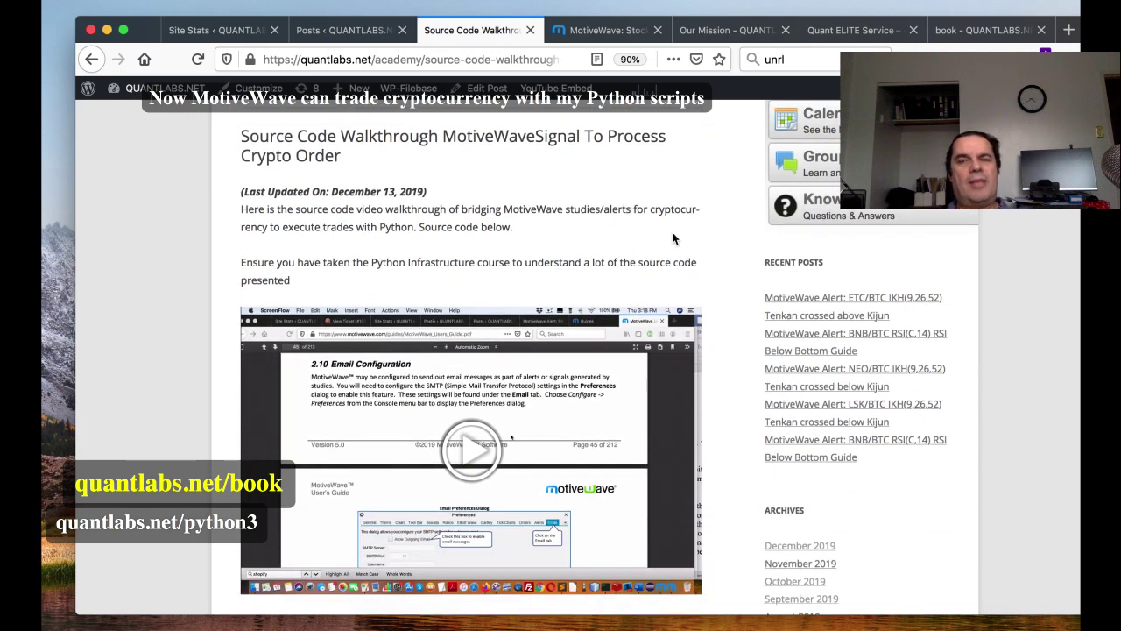
left_click(857, 30)
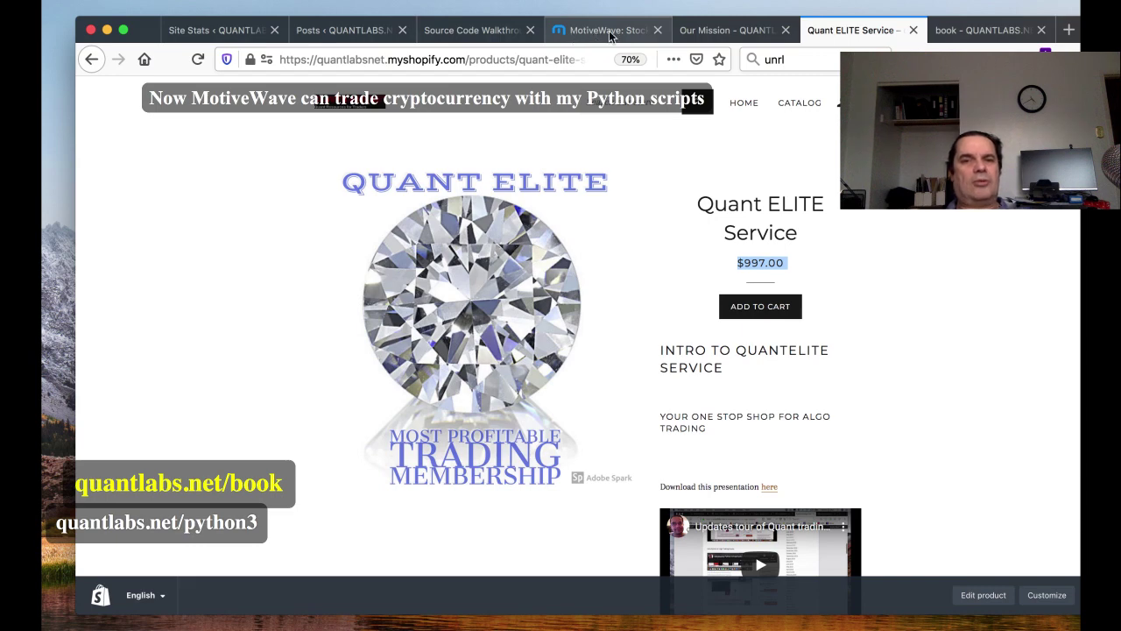
- Back on the walkthrough post, select its two-line title and scroll to the pythonzip download
left_click(473, 30)
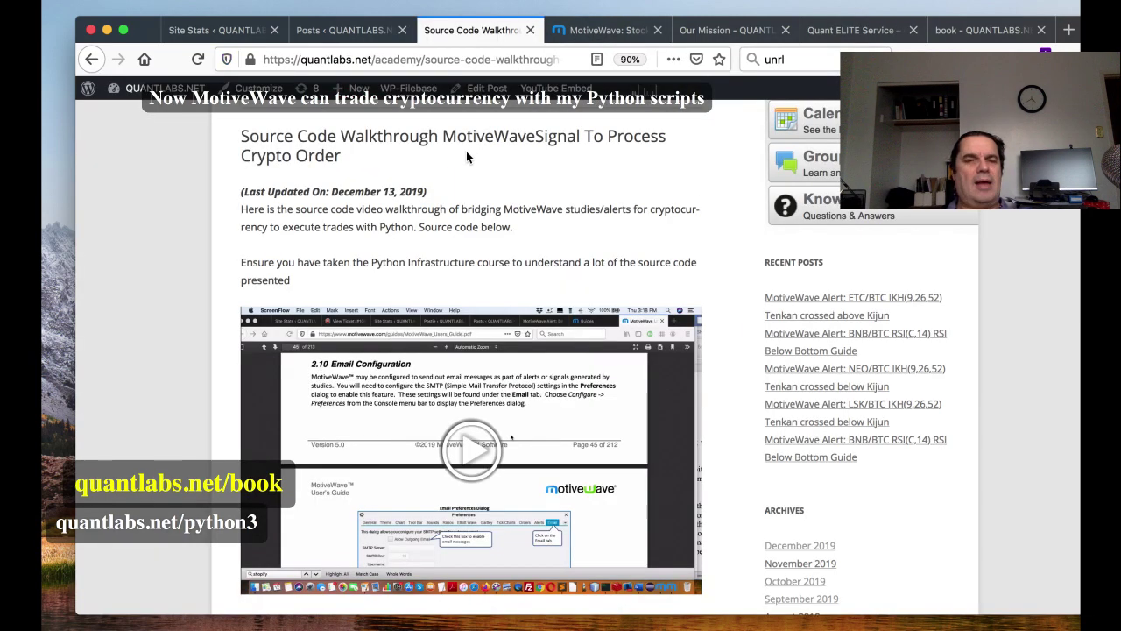
scroll(450, 152, "down", 1)
scroll(447, 149, "up", 2)
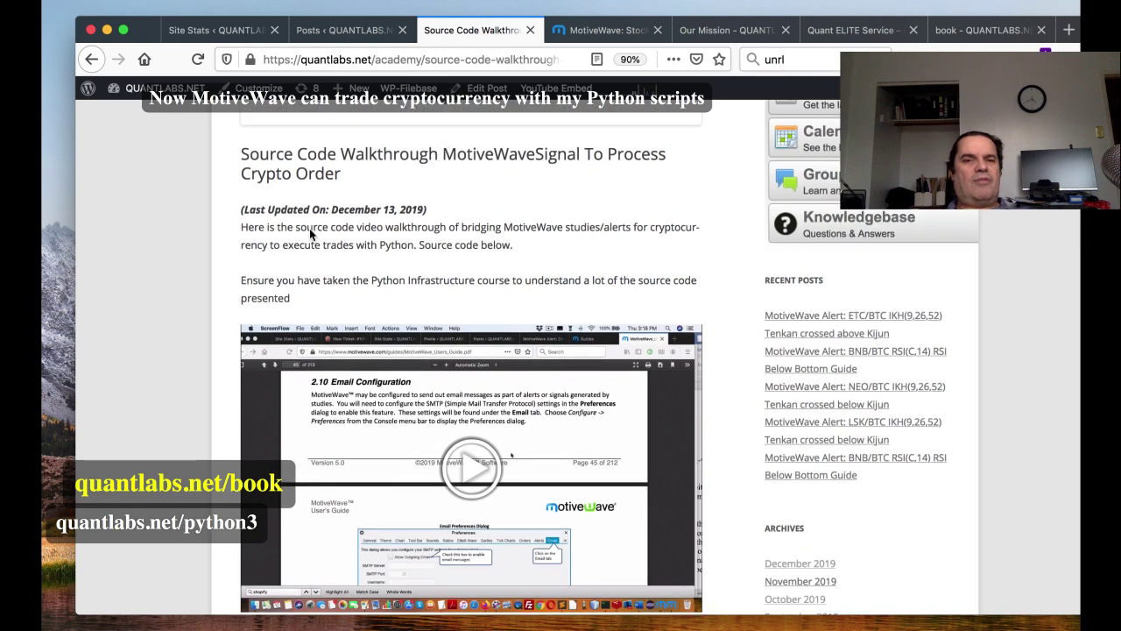
left_click_drag(242, 150, 349, 173)
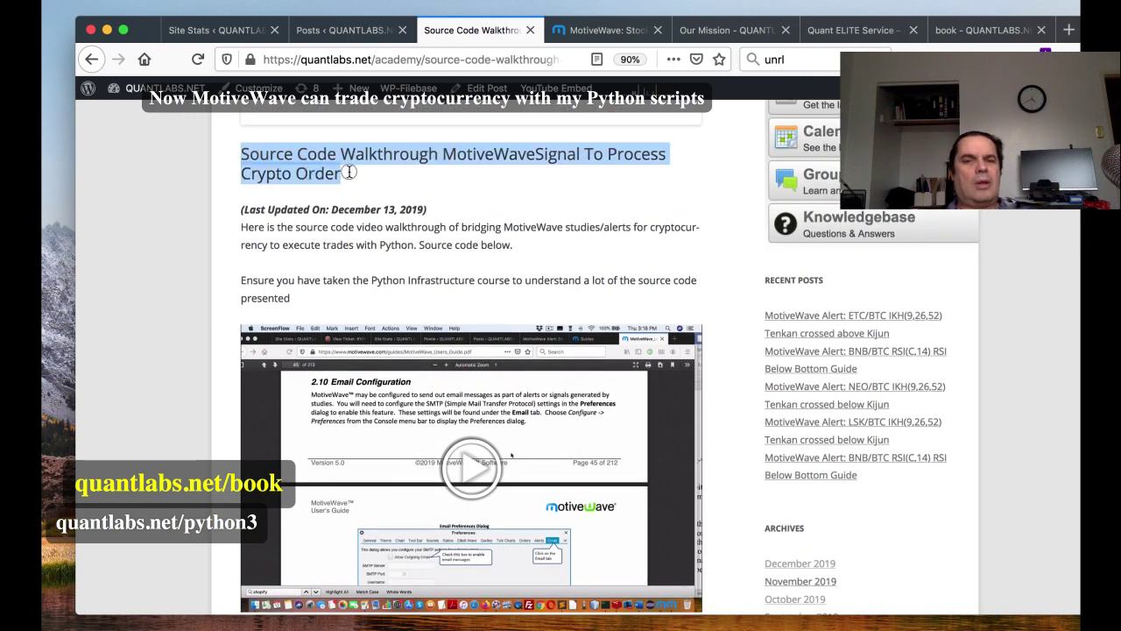
scroll(367, 332, "down", 2)
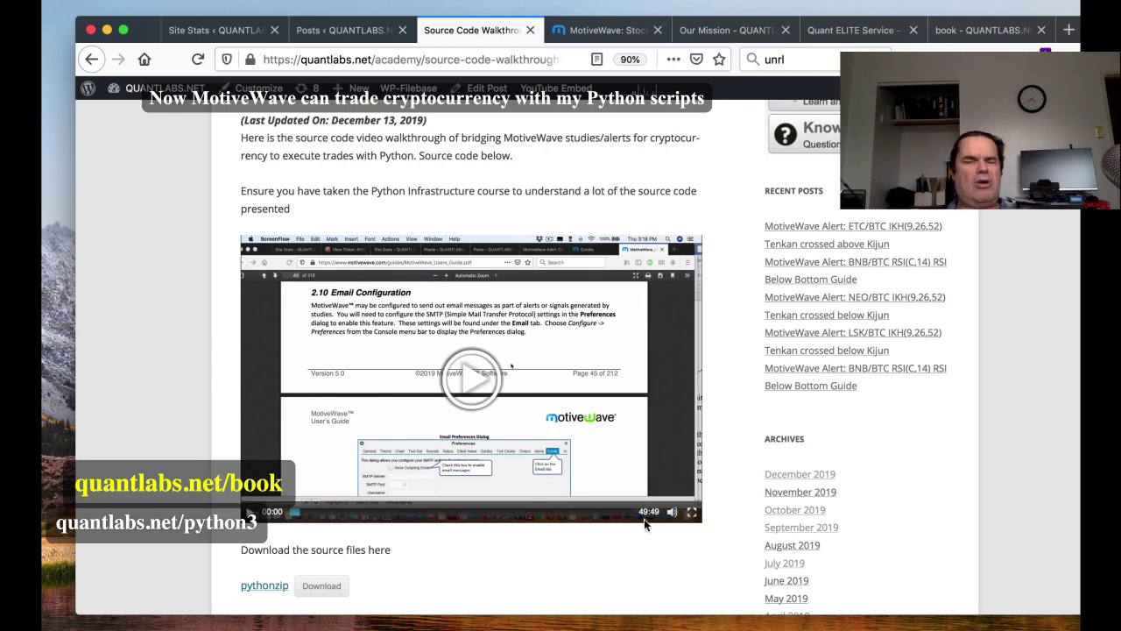
scroll(583, 471, "down", 3)
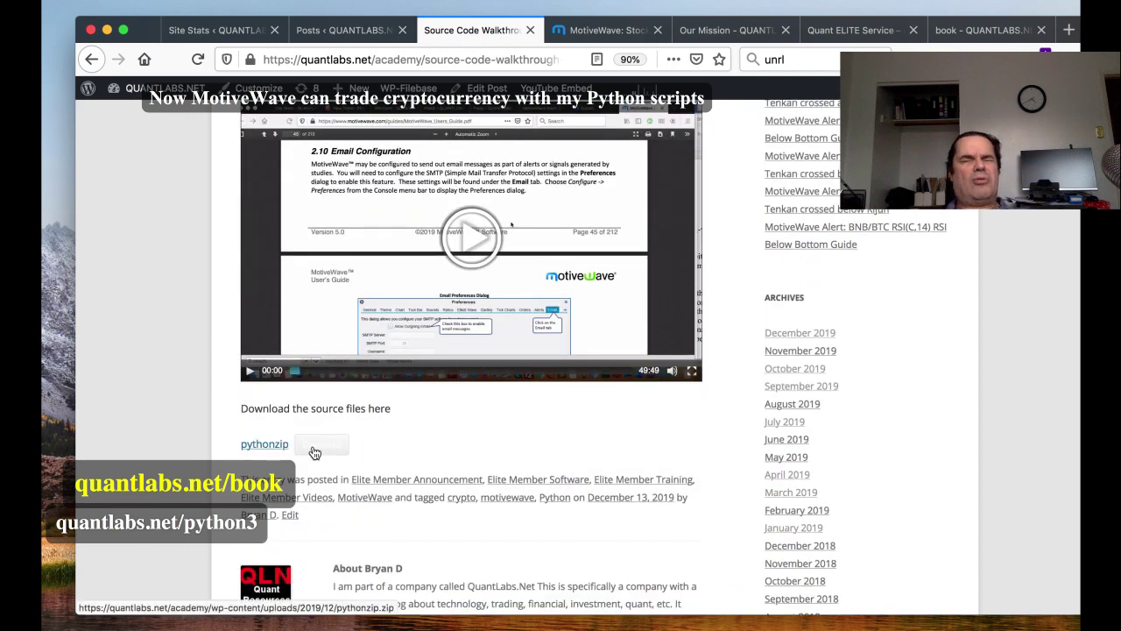
- Download the pythonzip source, compare iTerm2 tabs 1 and 3, and return to Firefox
left_click(265, 444)
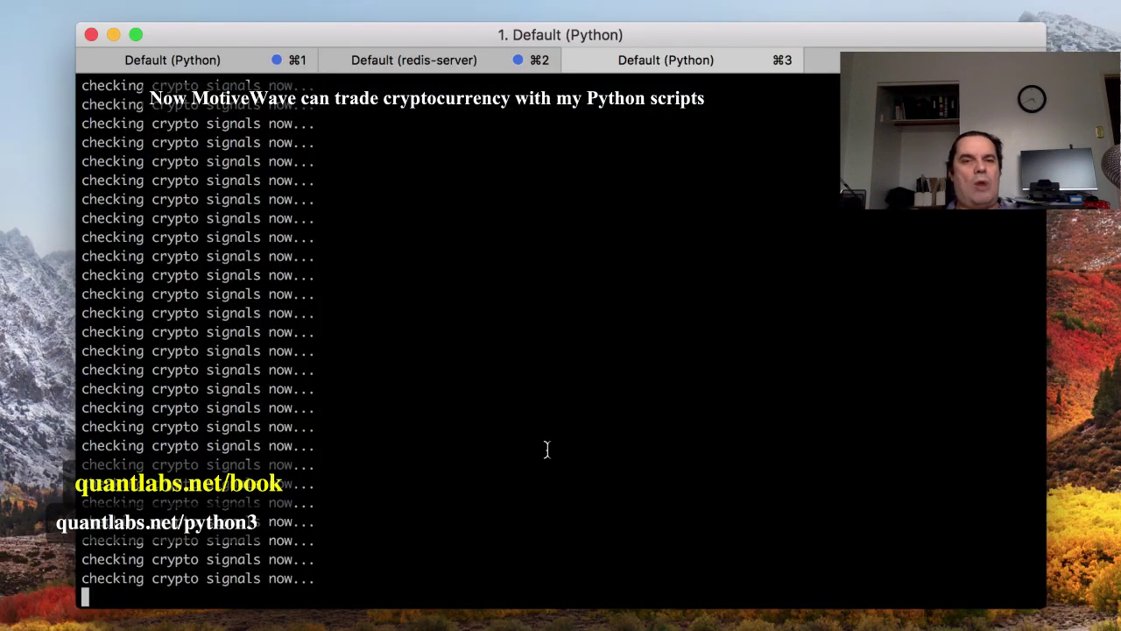
left_click(220, 59)
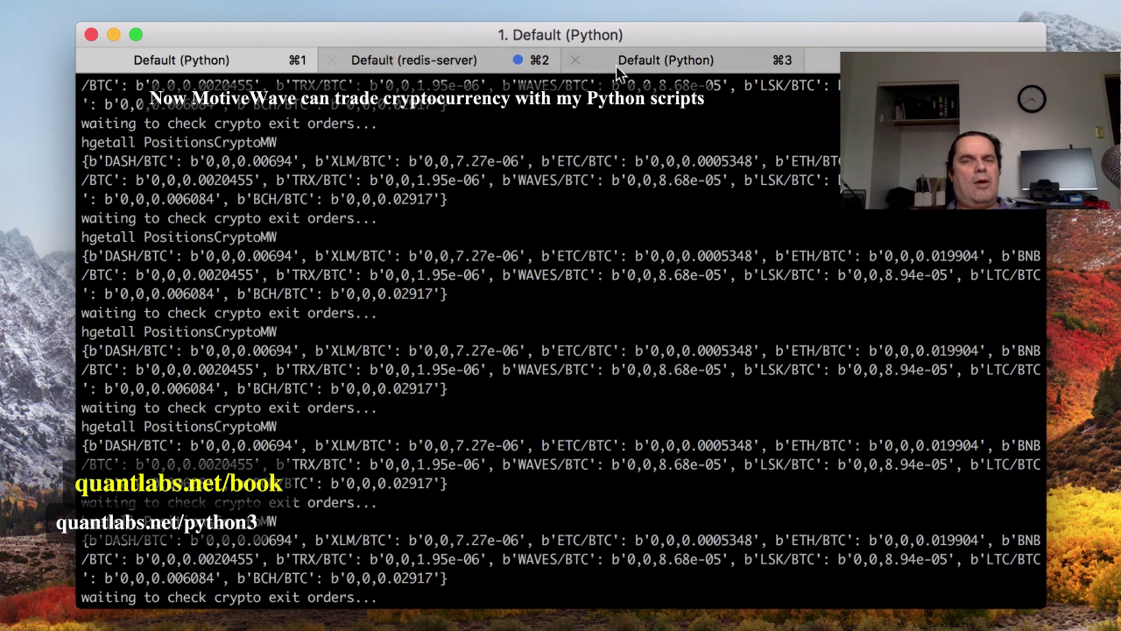
left_click(670, 72)
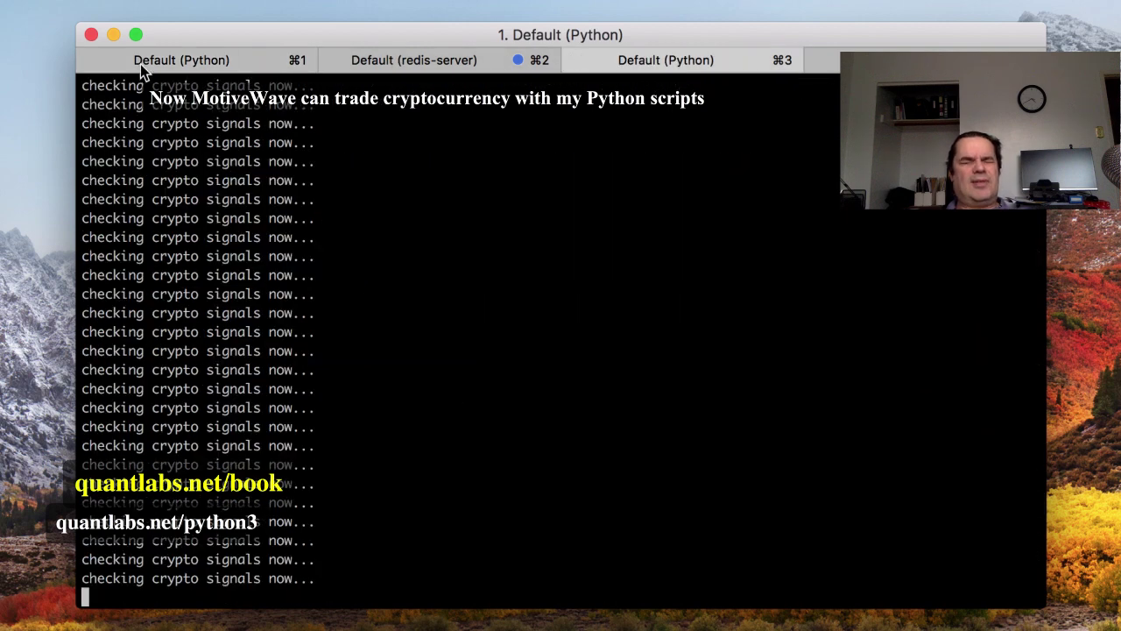
left_click(188, 62)
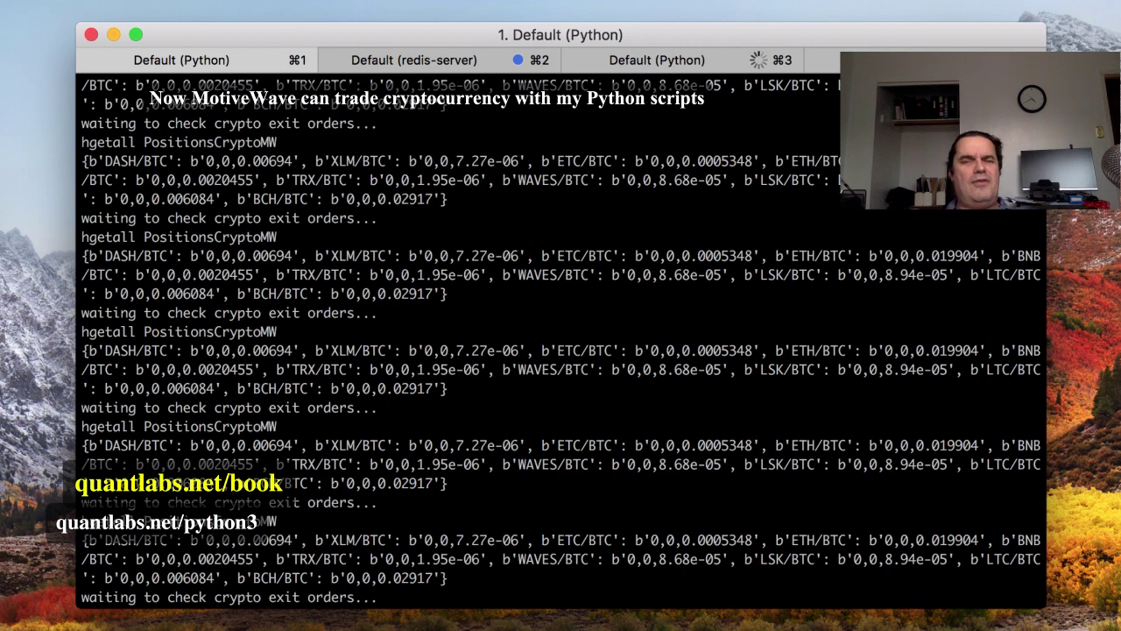
key("super+Tab")
- Open the Python V3 course from the Courses menu in a new tab
scroll(615, 381, "up", 4)
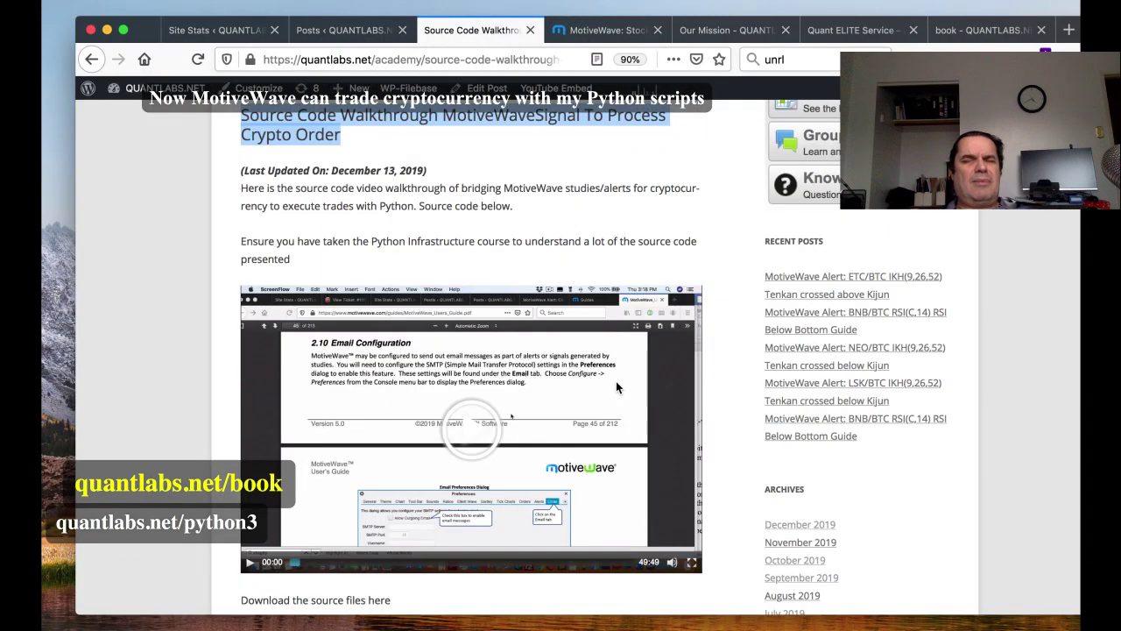
scroll(615, 386, "up", 10)
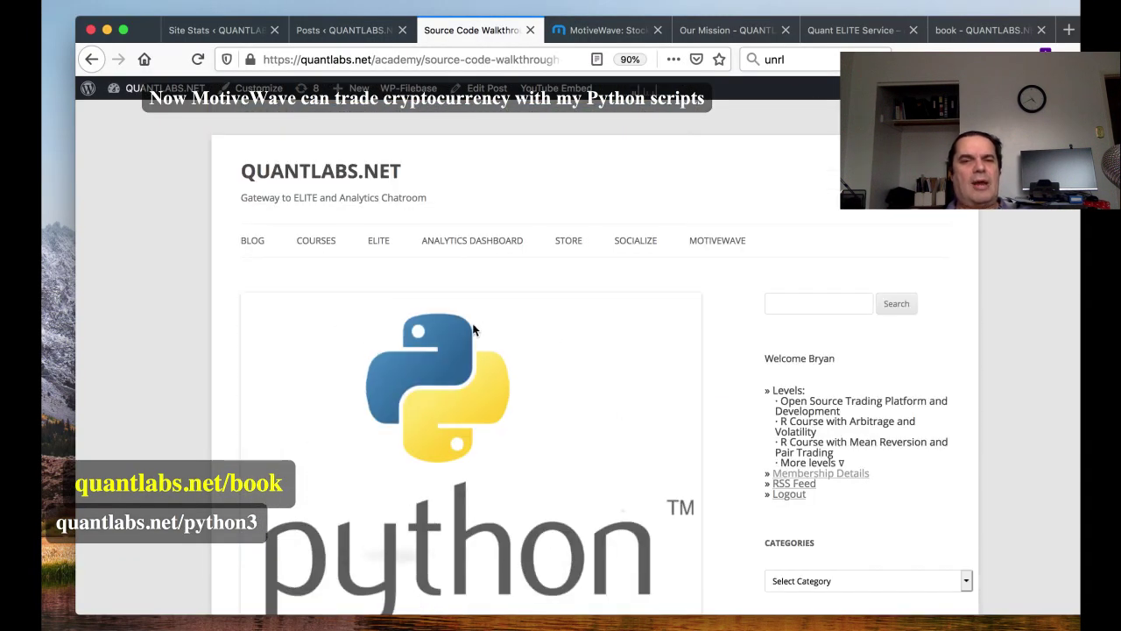
mouse_move(320, 245)
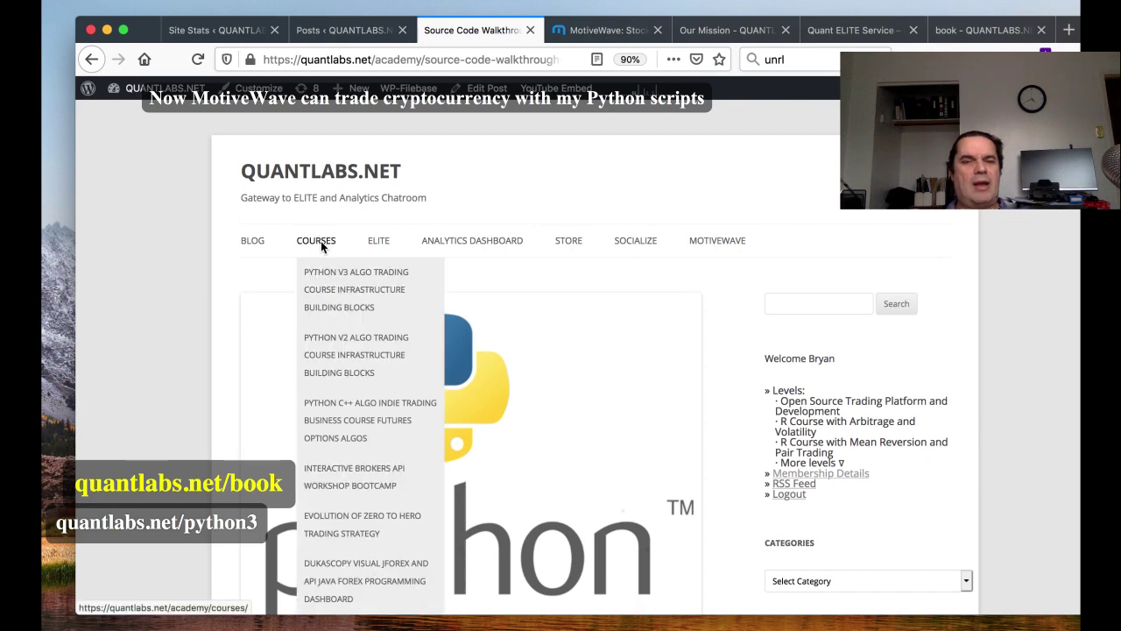
scroll(321, 244, "down", 1)
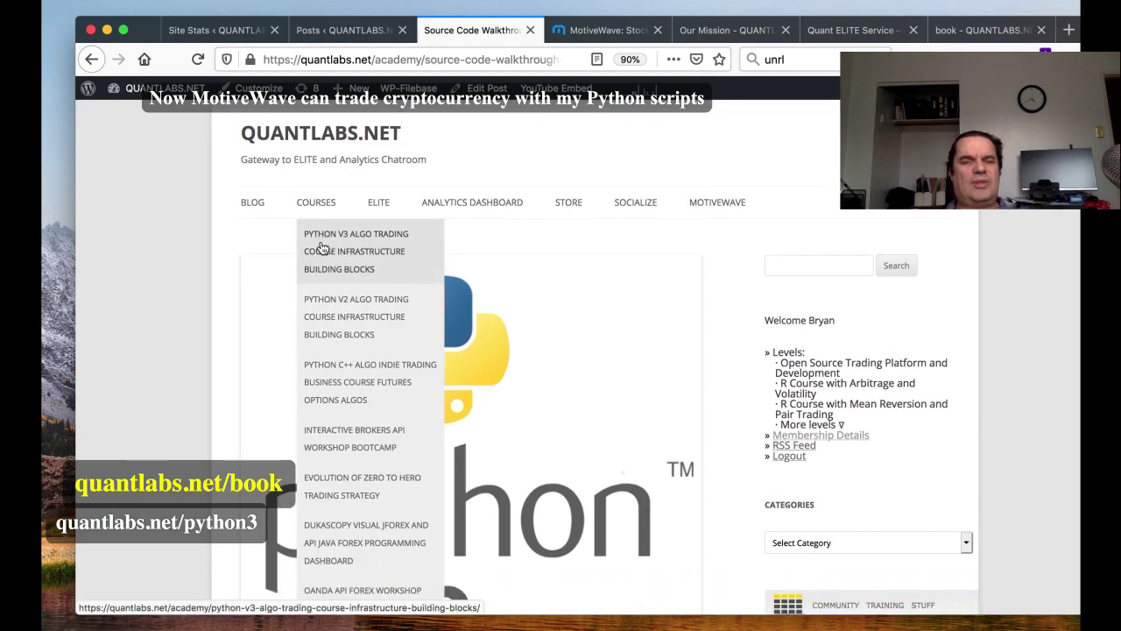
scroll(320, 247, "down", 1)
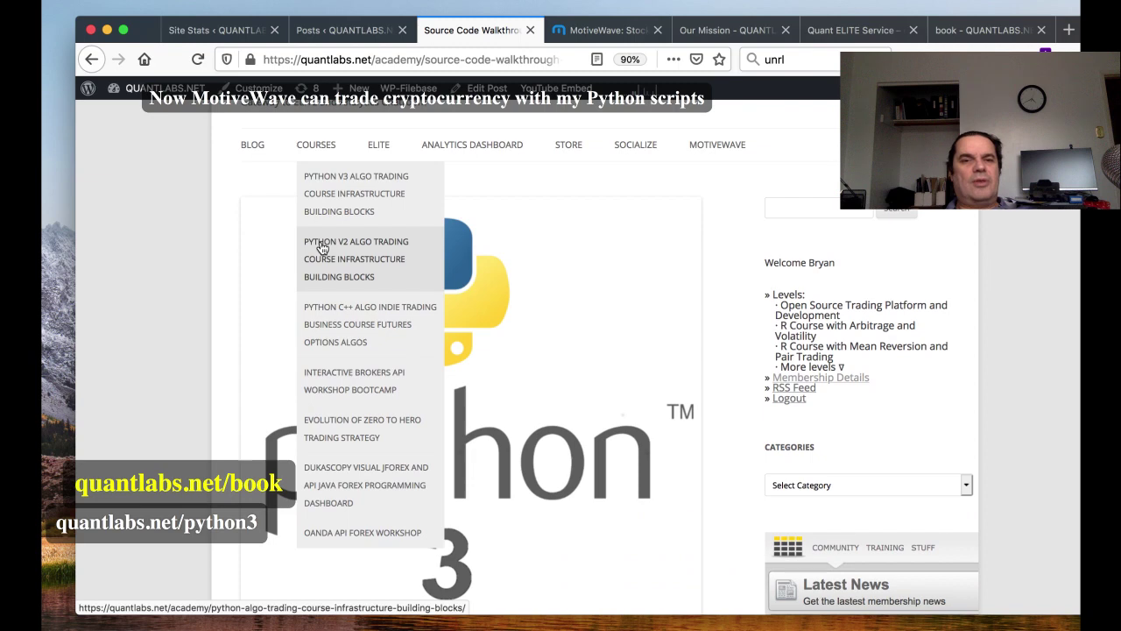
right_click(350, 193)
left_click(410, 195)
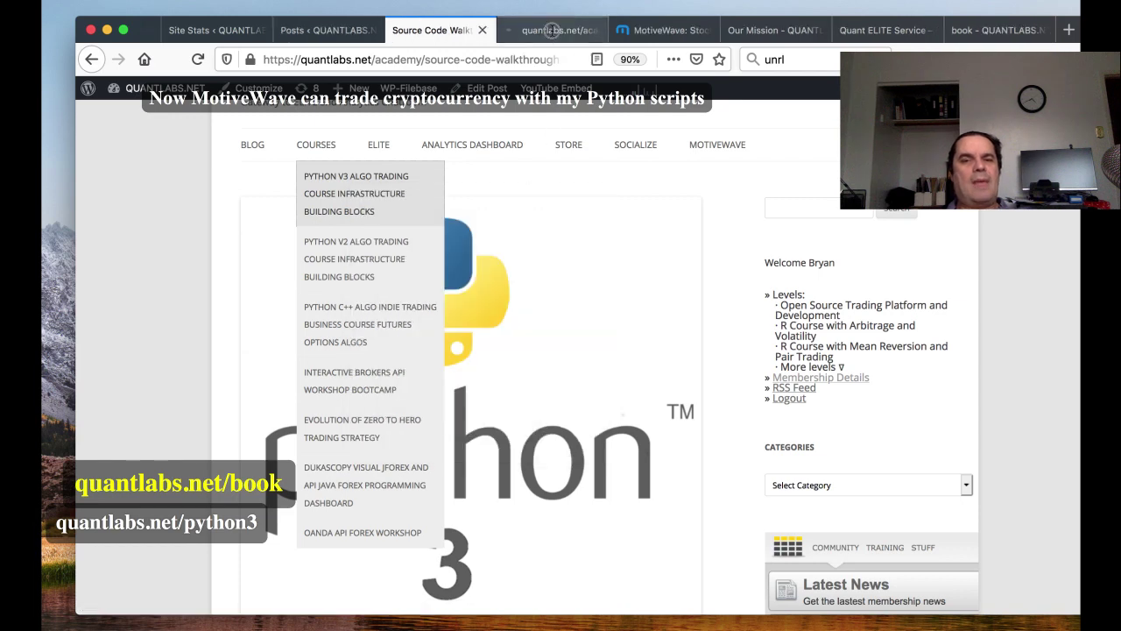
- Browse the Python v3 Algo Trading course modules, then close that tab
left_click(552, 30)
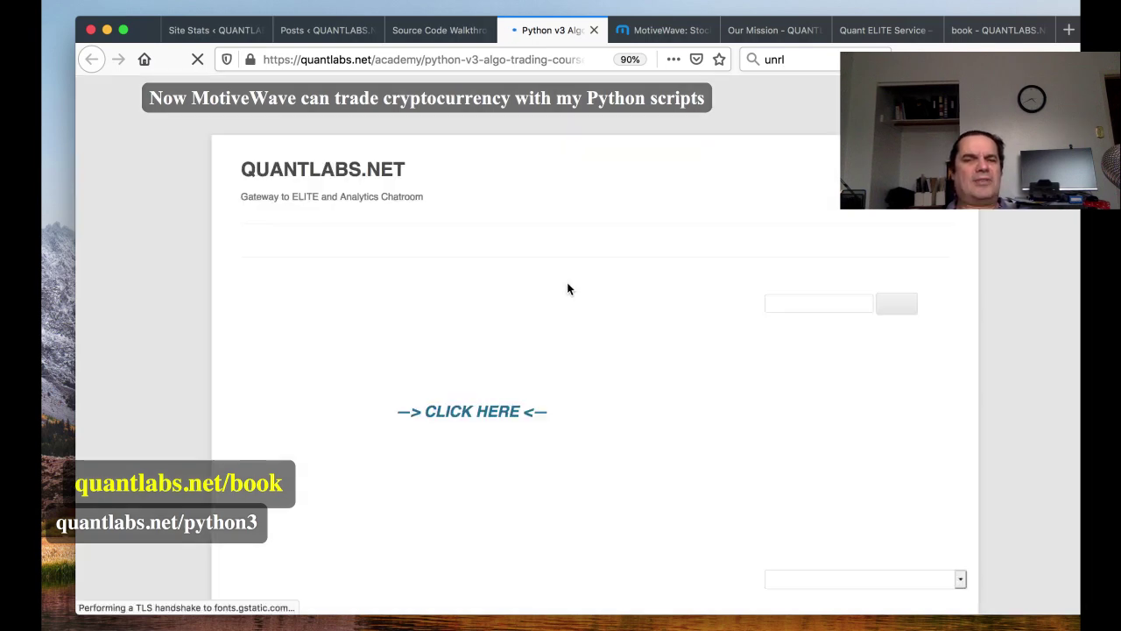
scroll(490, 229, "down", 3)
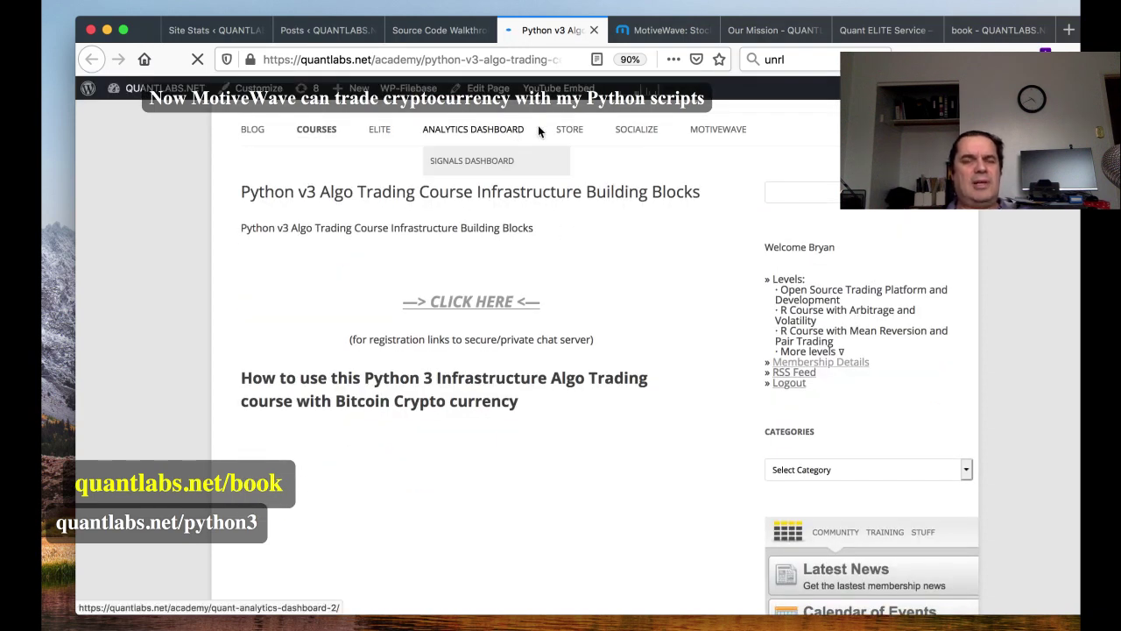
scroll(552, 151, "down", 10)
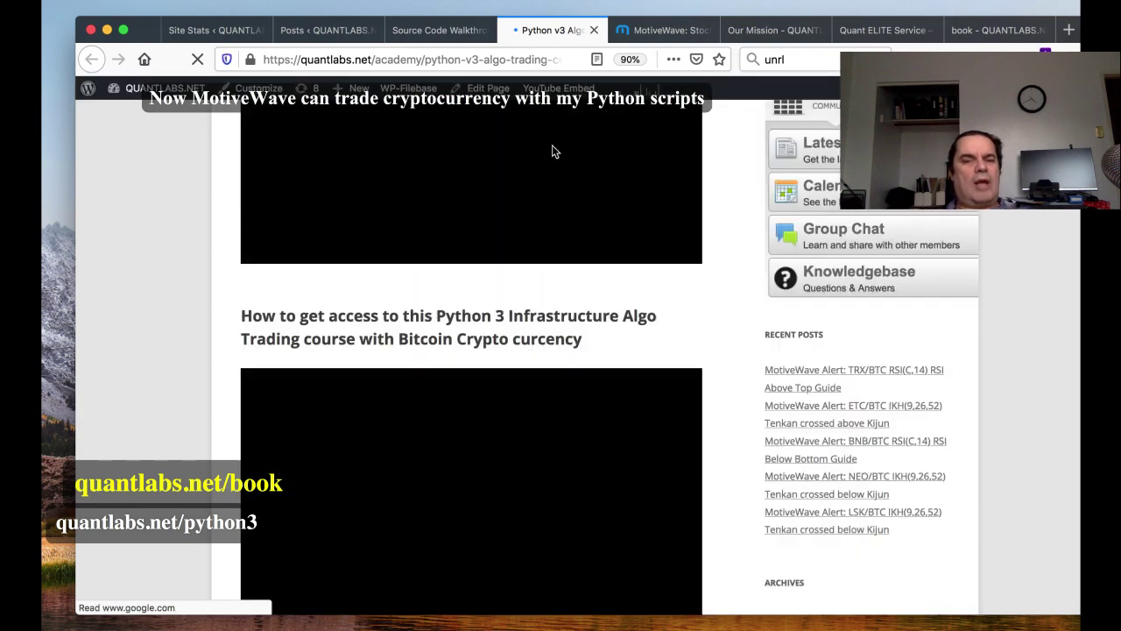
scroll(553, 144, "down", 20)
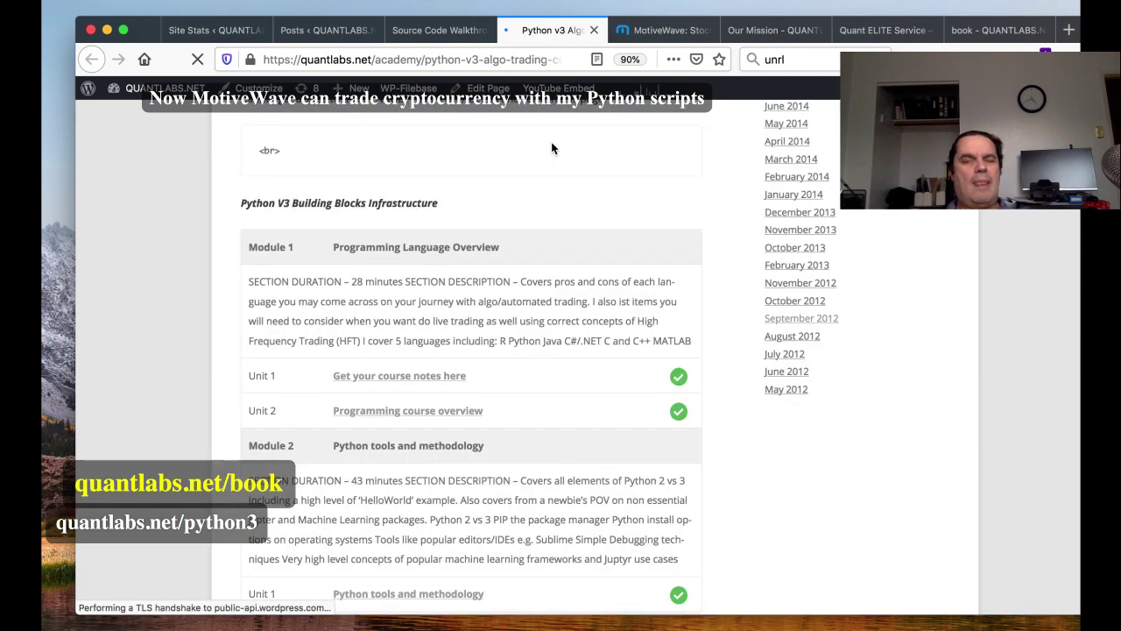
scroll(552, 149, "down", 15)
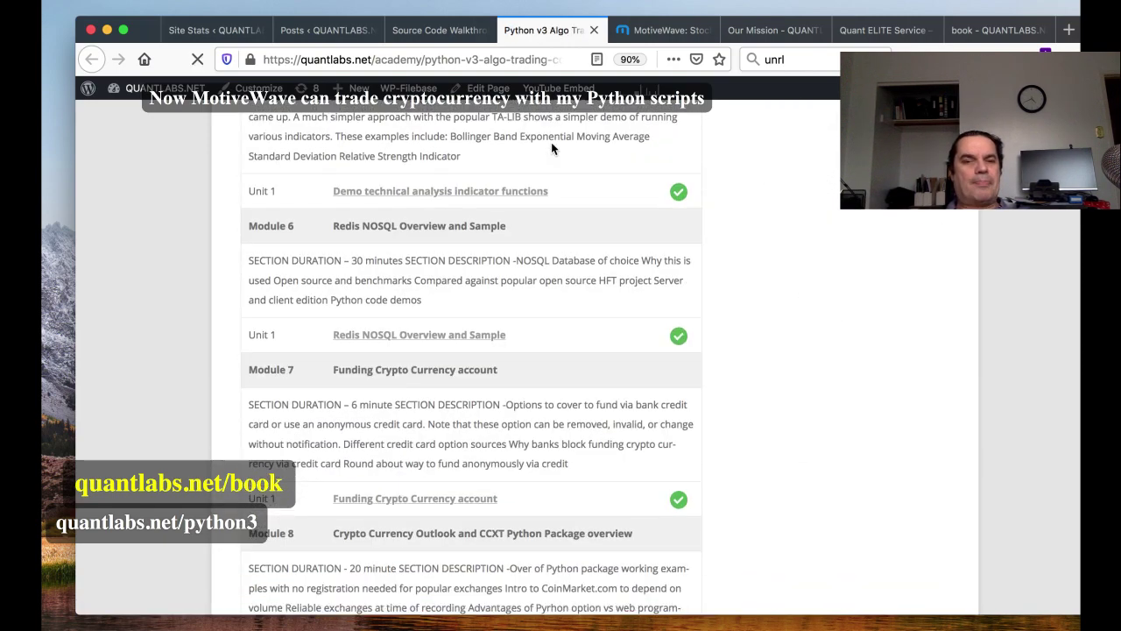
scroll(551, 146, "down", 8)
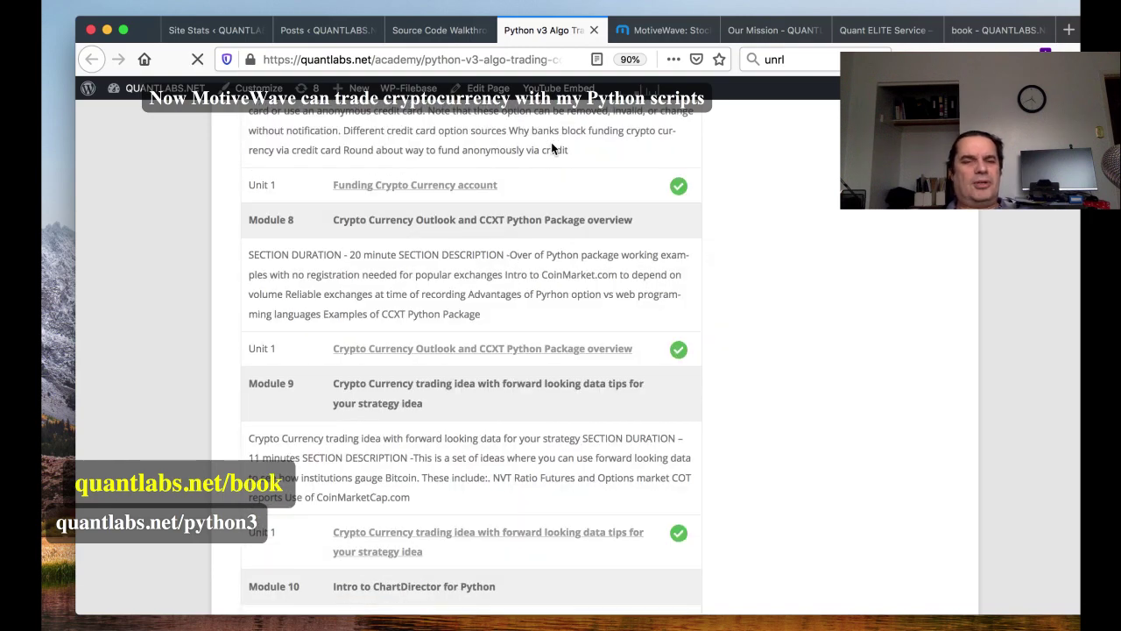
scroll(551, 142, "down", 6)
scroll(560, 131, "down", 5)
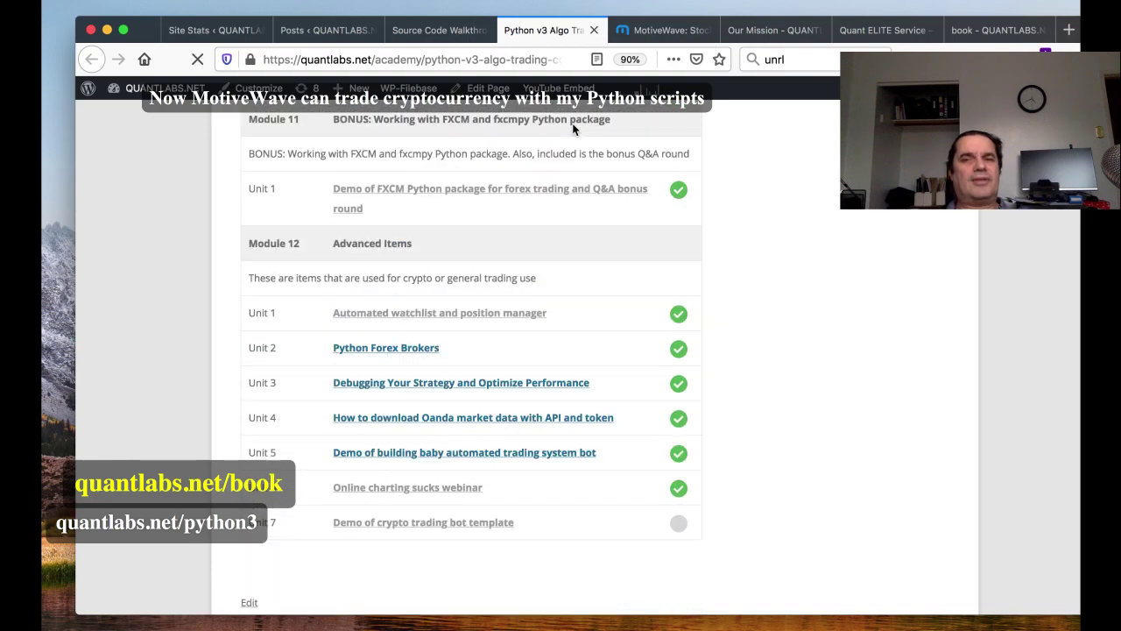
left_click(594, 30)
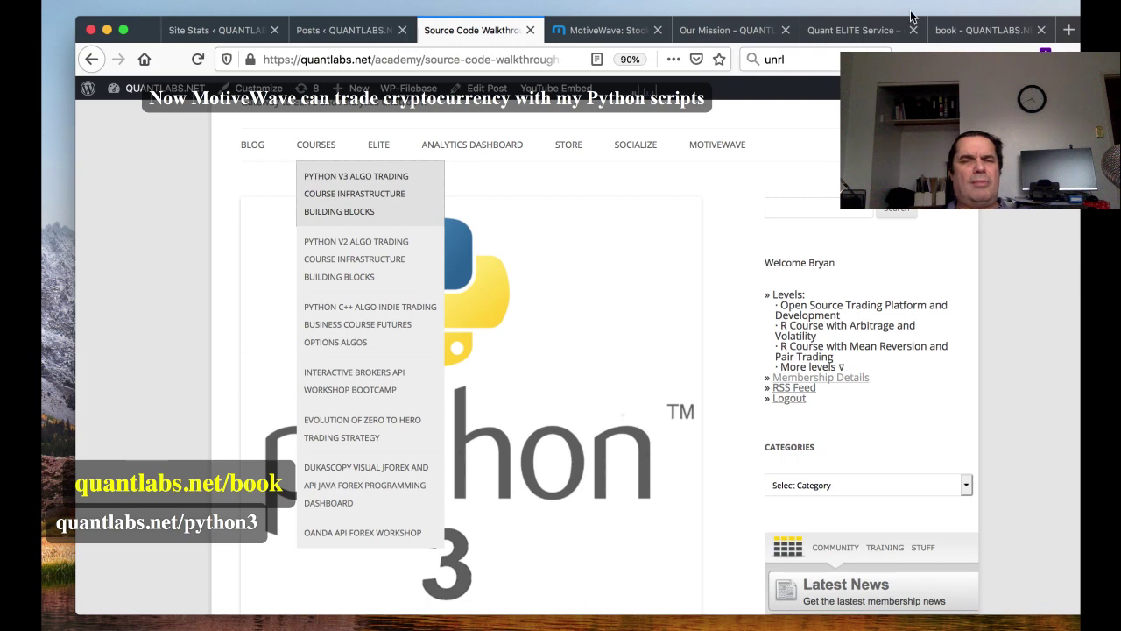
left_click(855, 24)
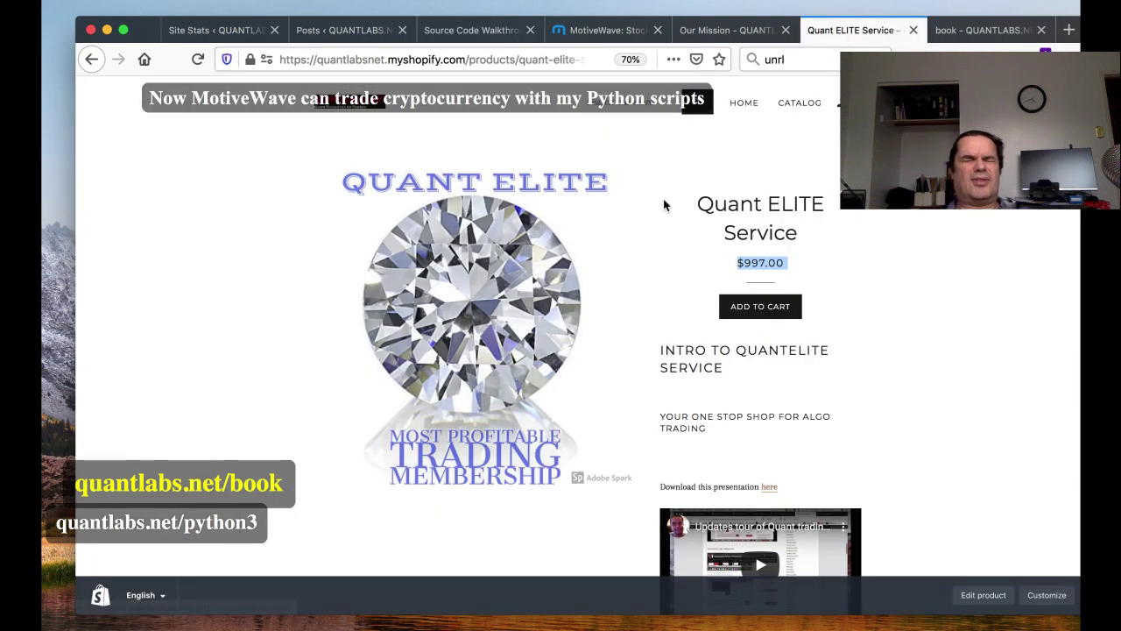
scroll(664, 205, "down", 2)
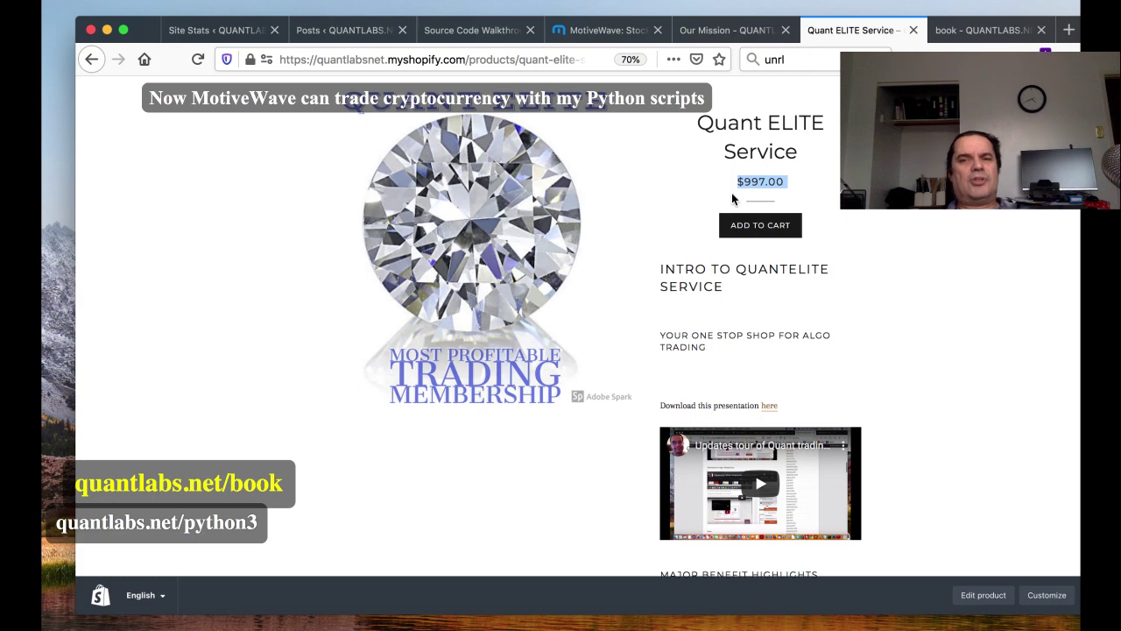
left_click(455, 32)
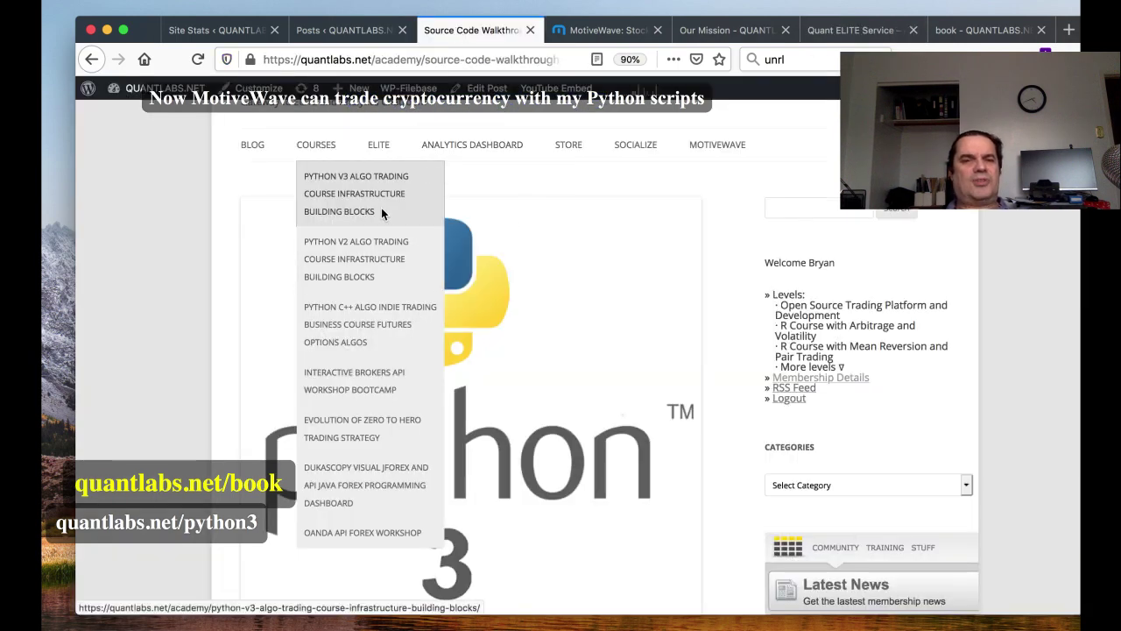
scroll(381, 211, "down", 1)
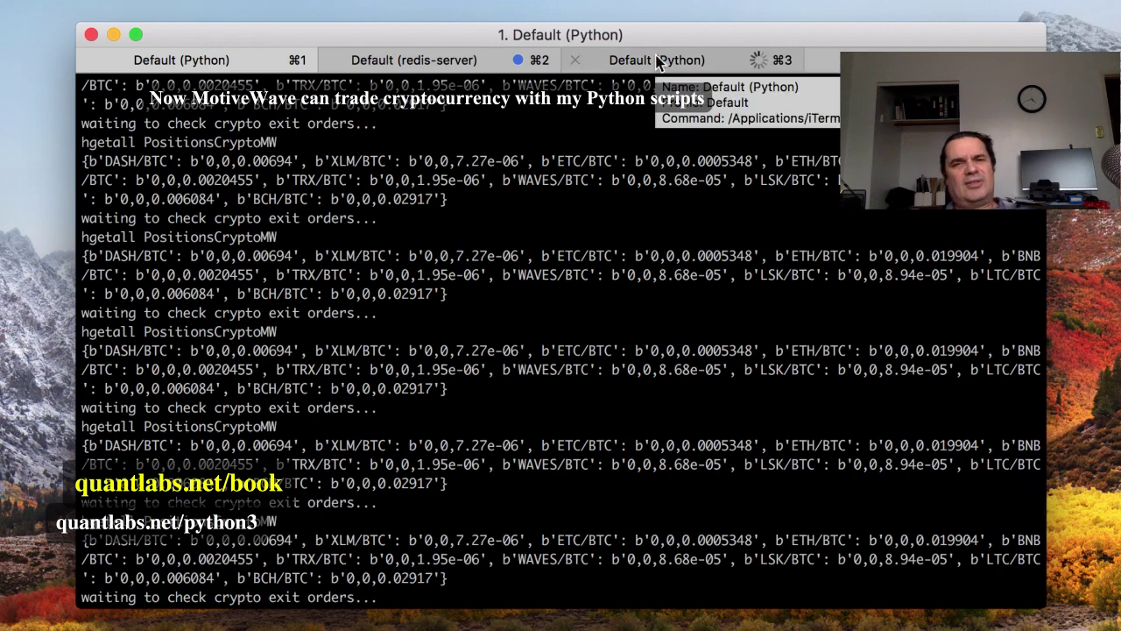
- Review the signal-checking and exit-order script output in iTerm2 tabs 3 and 1, then return to Firefox
left_click(659, 60)
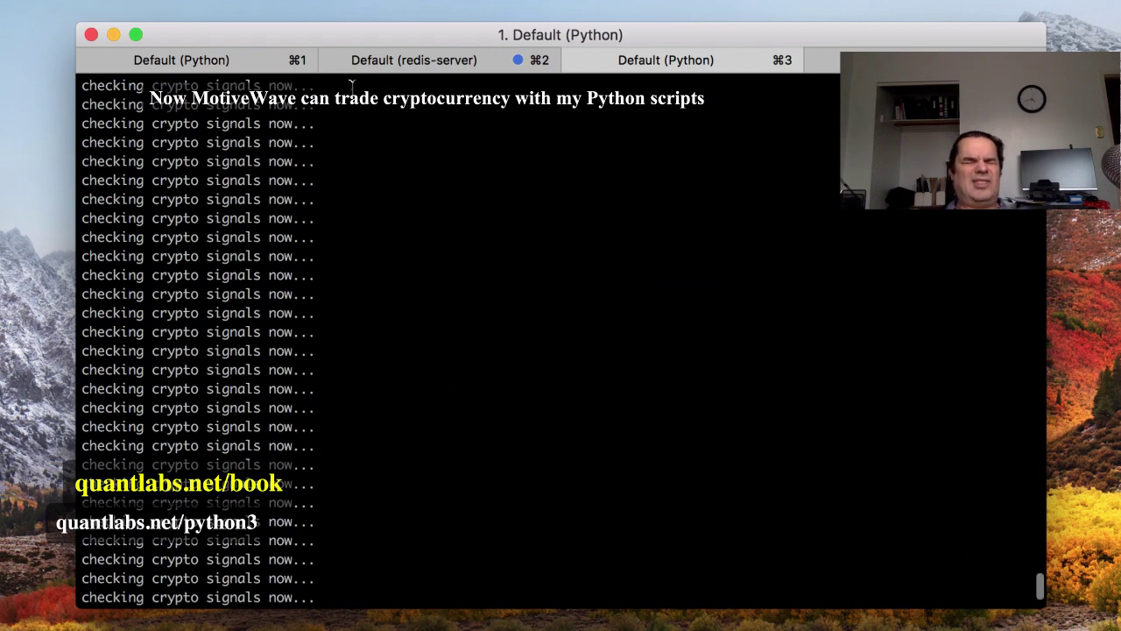
left_click(220, 69)
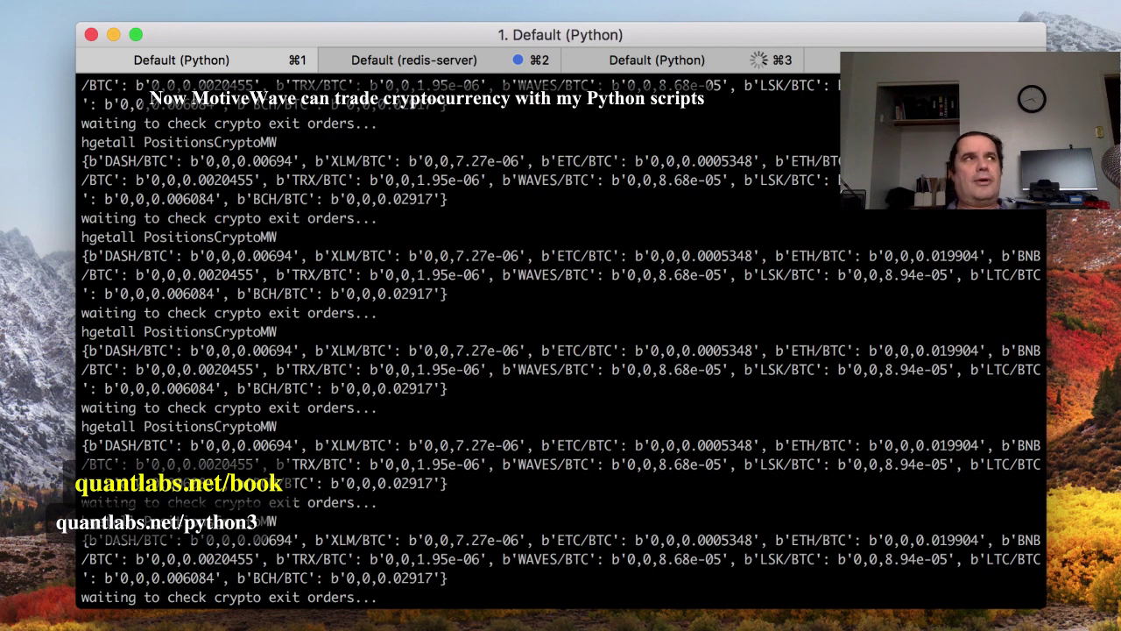
key("super+Tab")
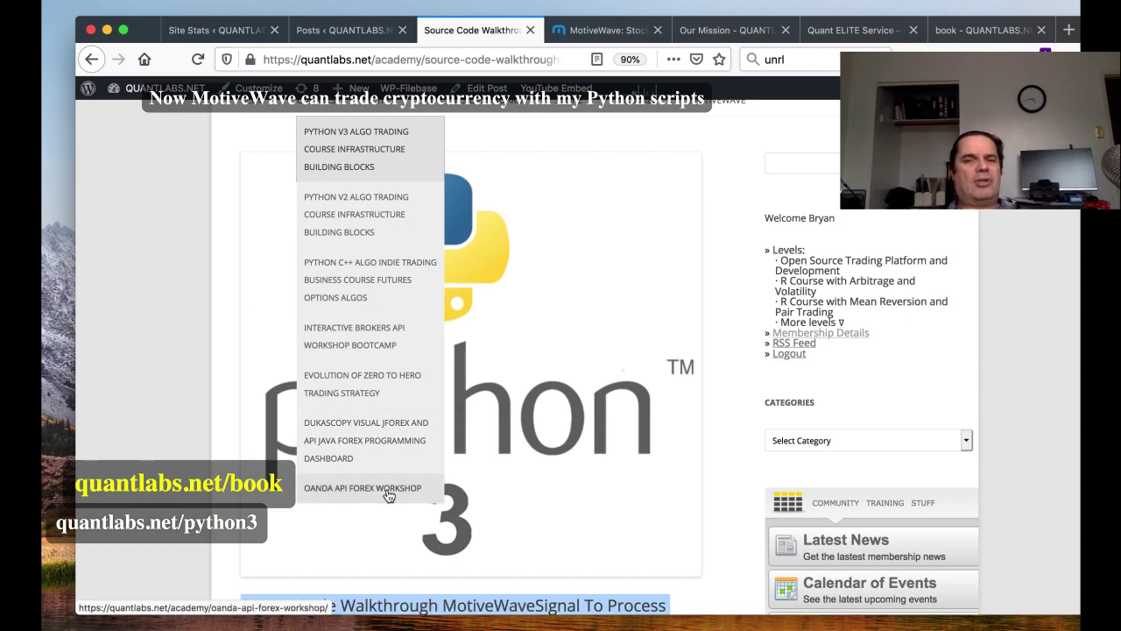
- Scroll through the top of the Source Code Walkthrough post
scroll(388, 497, "up", 1)
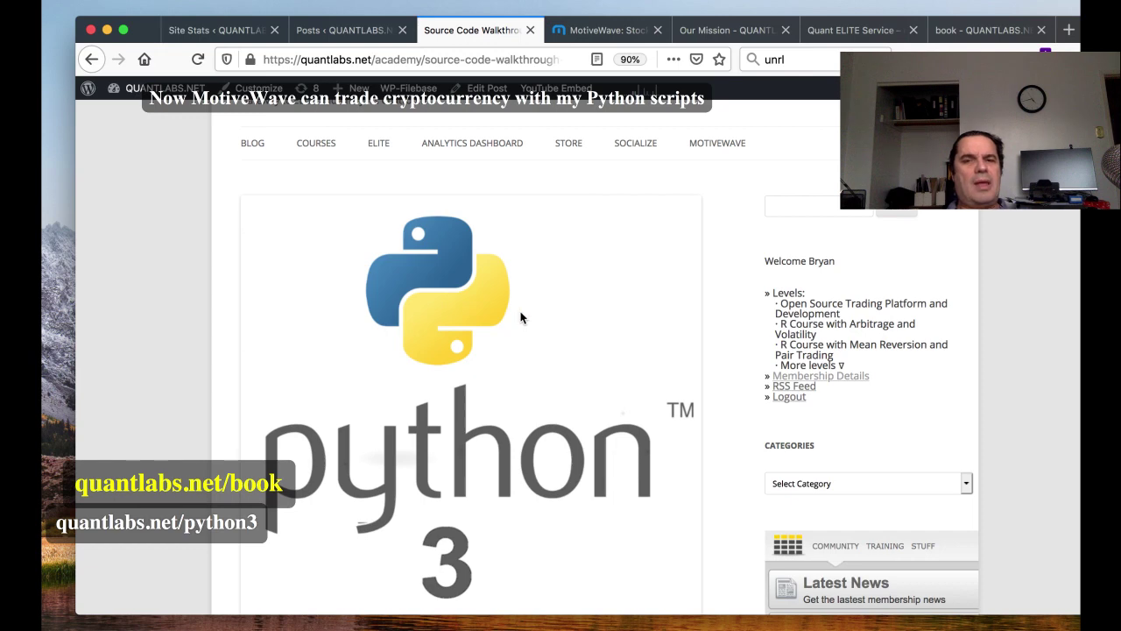
scroll(520, 317, "down", 4)
scroll(523, 261, "up", 6)
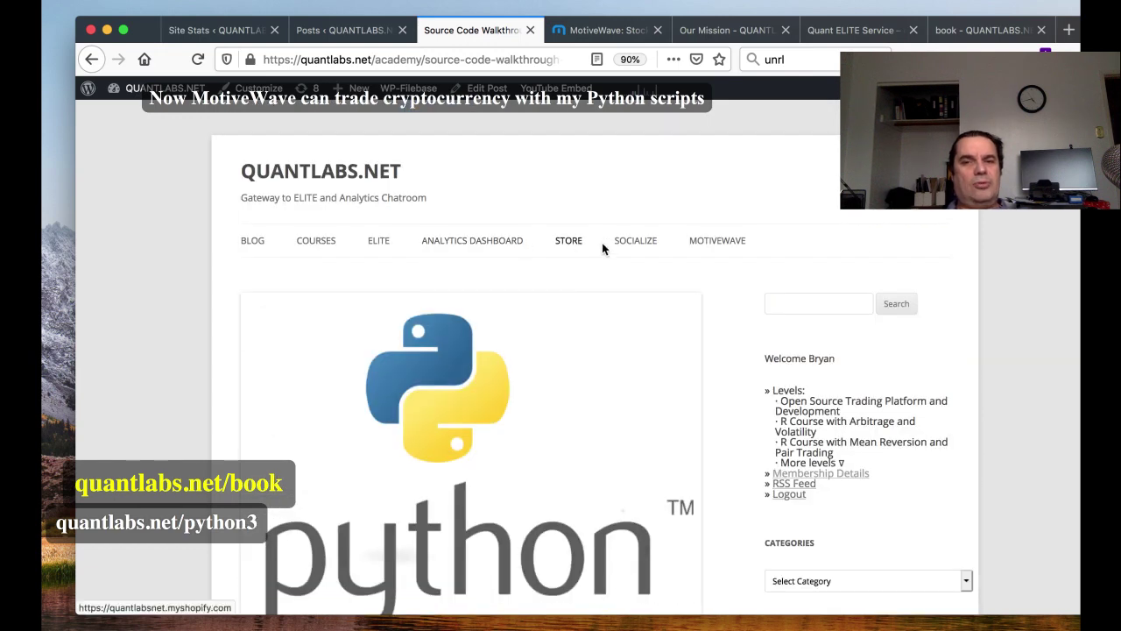
mouse_move(432, 251)
mouse_move(373, 252)
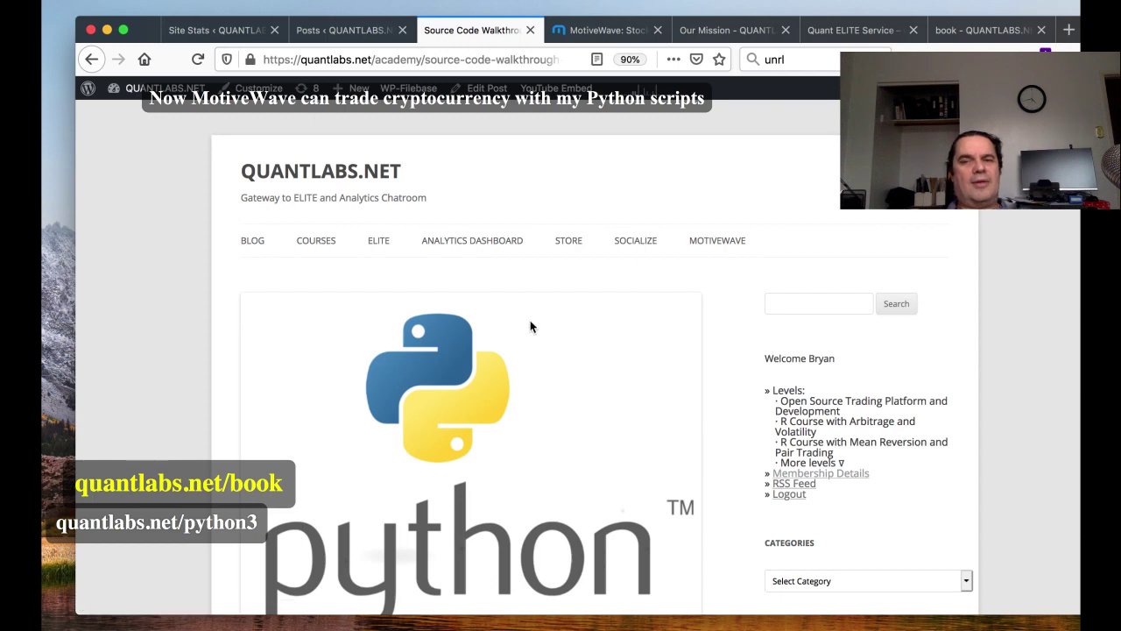
scroll(659, 201, "down", 5)
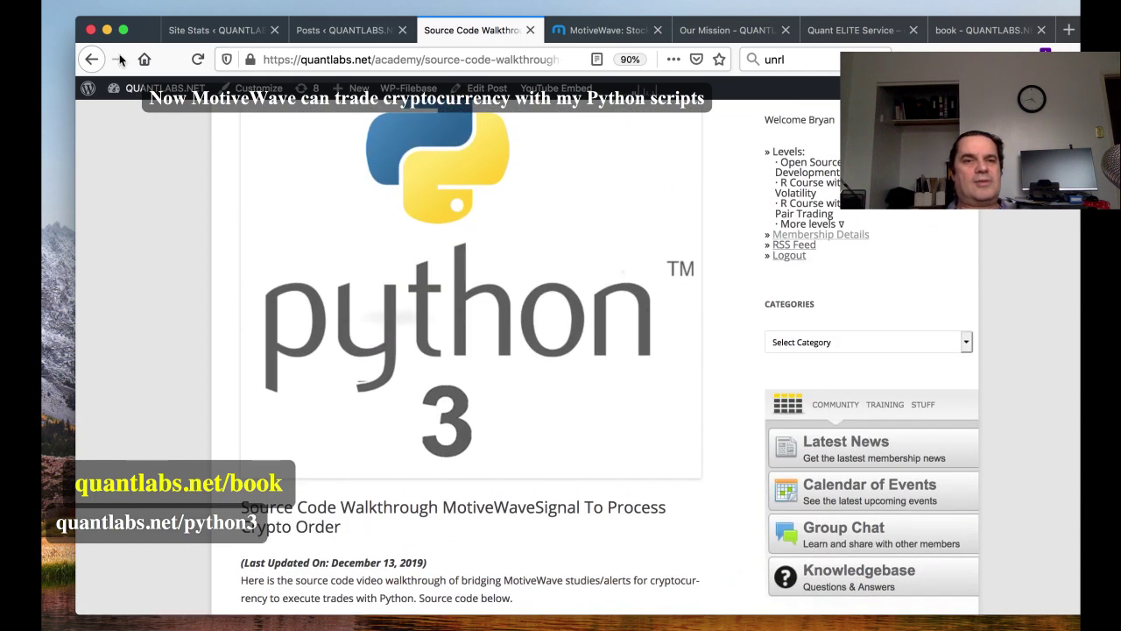
- Nudge the Firefox window left, then scroll down to the source download and back up
left_click_drag(123, 37, 74, 37)
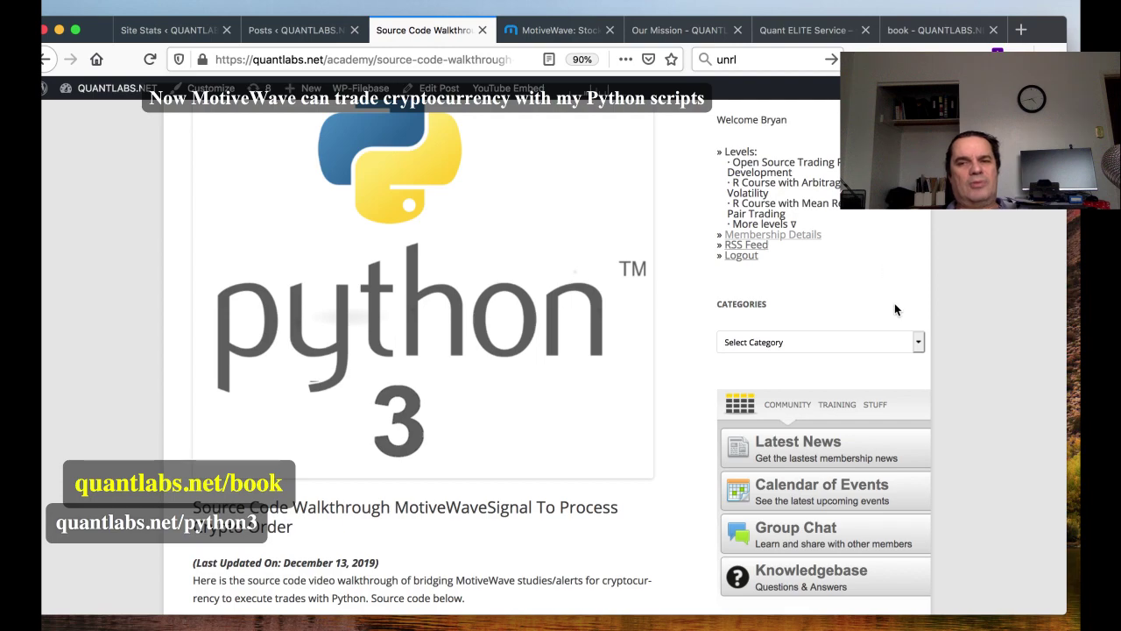
scroll(891, 288, "down", 10)
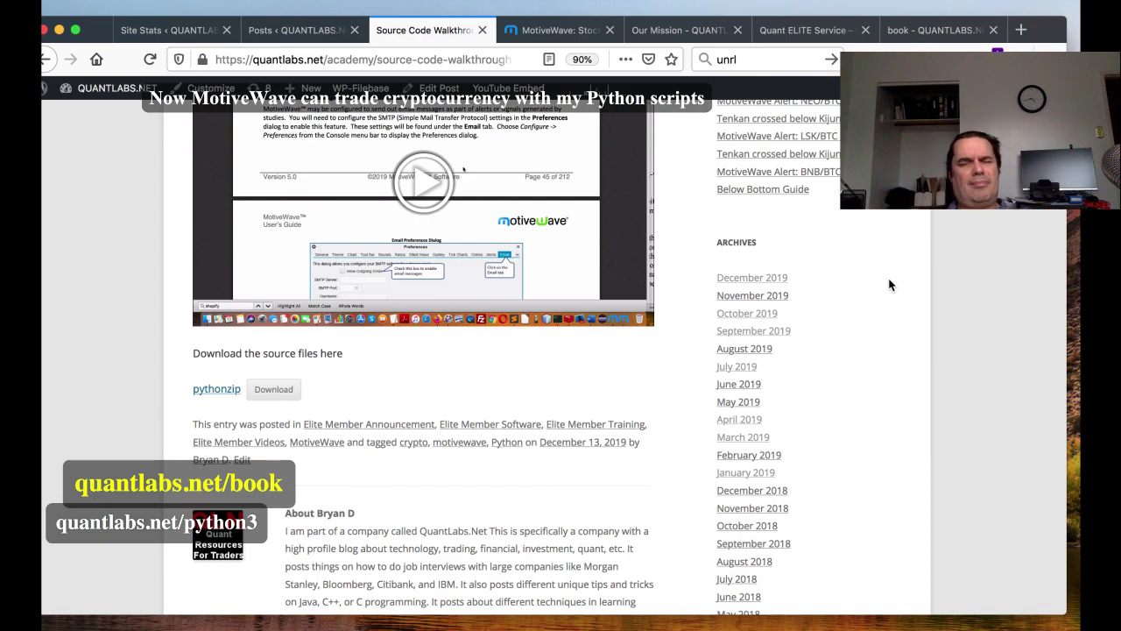
scroll(889, 285, "up", 6)
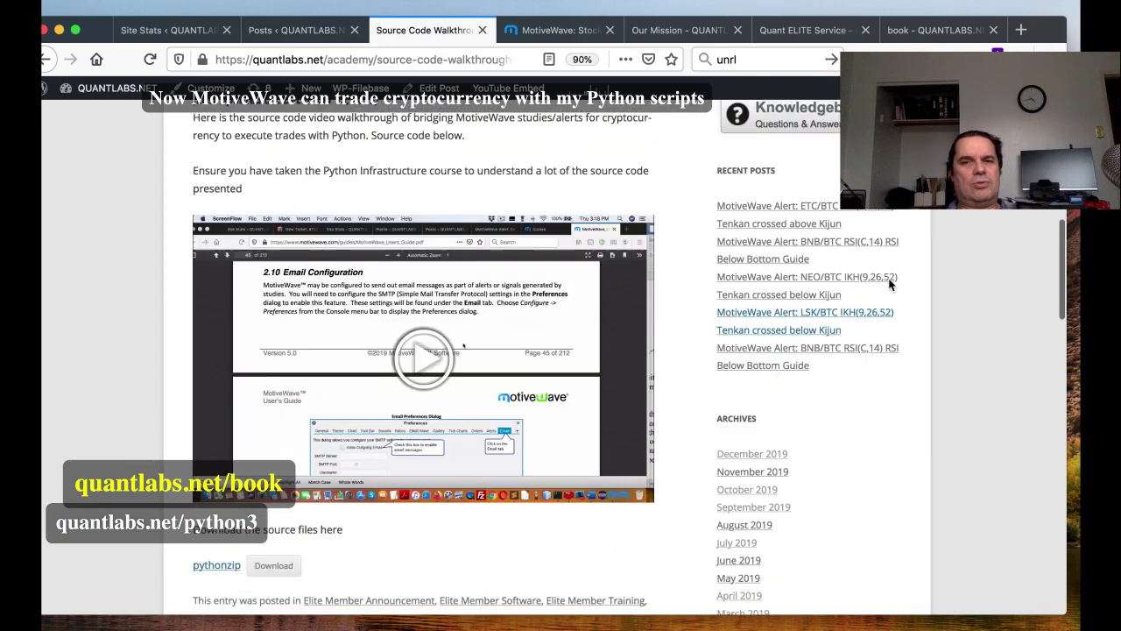
scroll(888, 278, "up", 3)
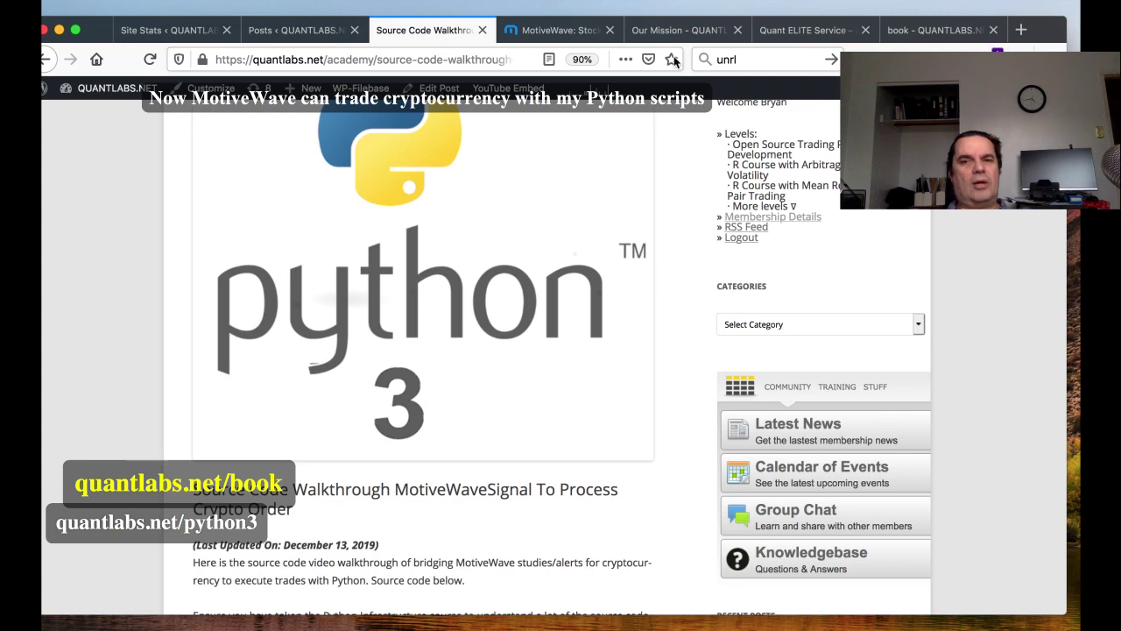
- Pass through the Our Mission page to the $997.00 Quant ELITE Service product page and scroll it
left_click(688, 32)
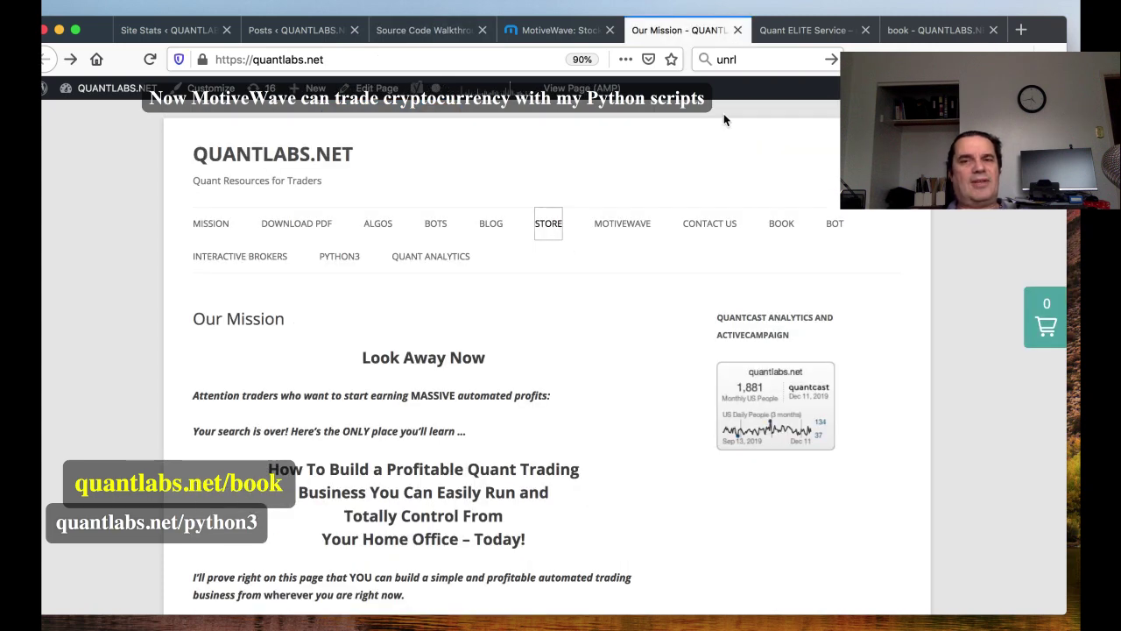
left_click(804, 30)
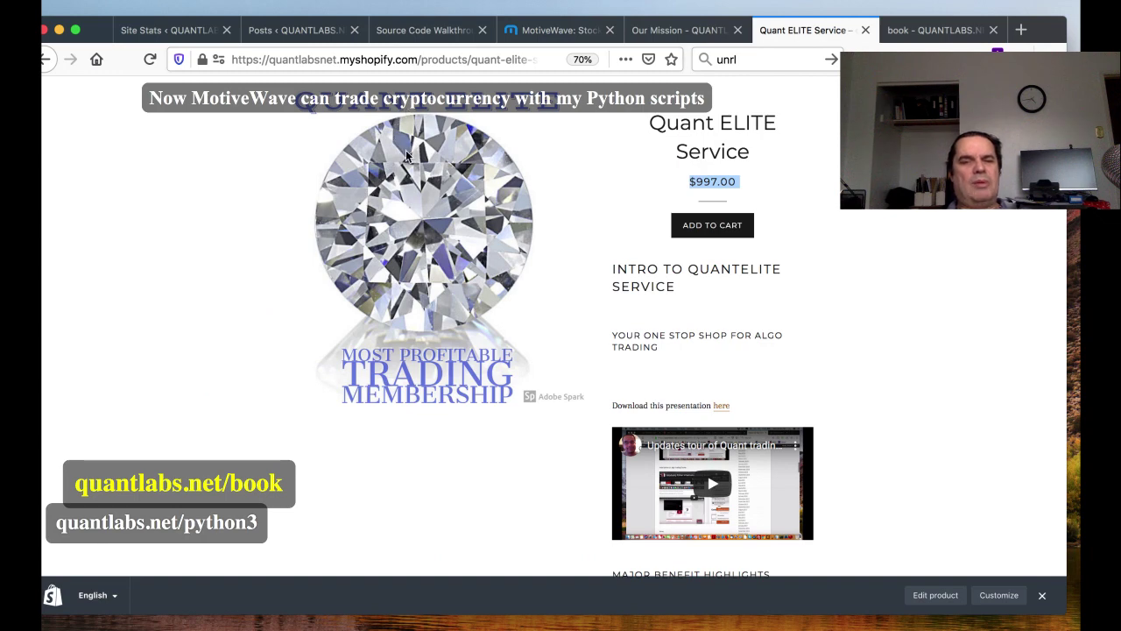
scroll(489, 204, "down", 5)
scroll(491, 203, "down", 5)
scroll(490, 203, "up", 10)
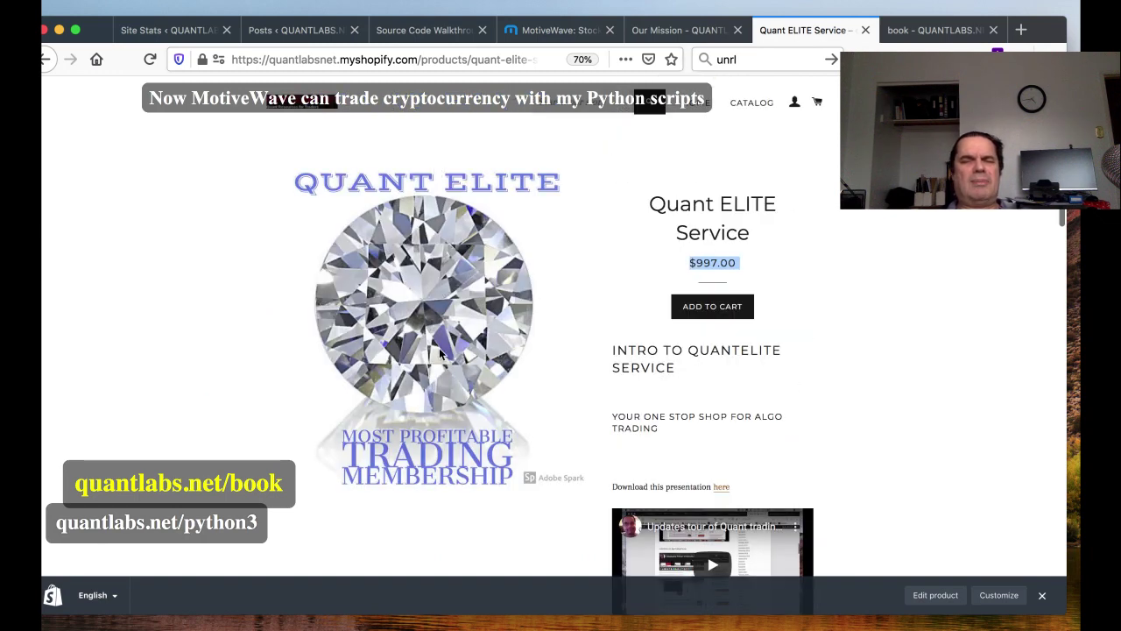